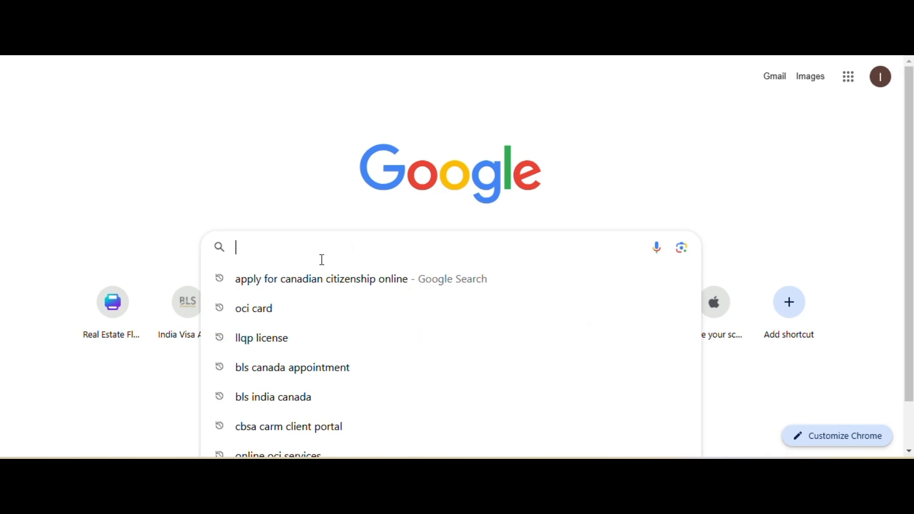
Search Google for "apply for canadian citizenship online" and open the Canada.ca online application result
key(Down)
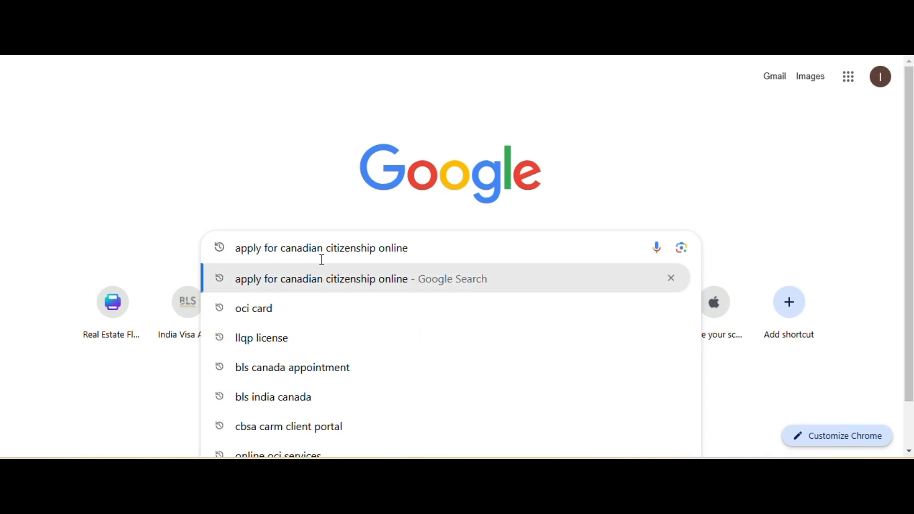
key(Return)
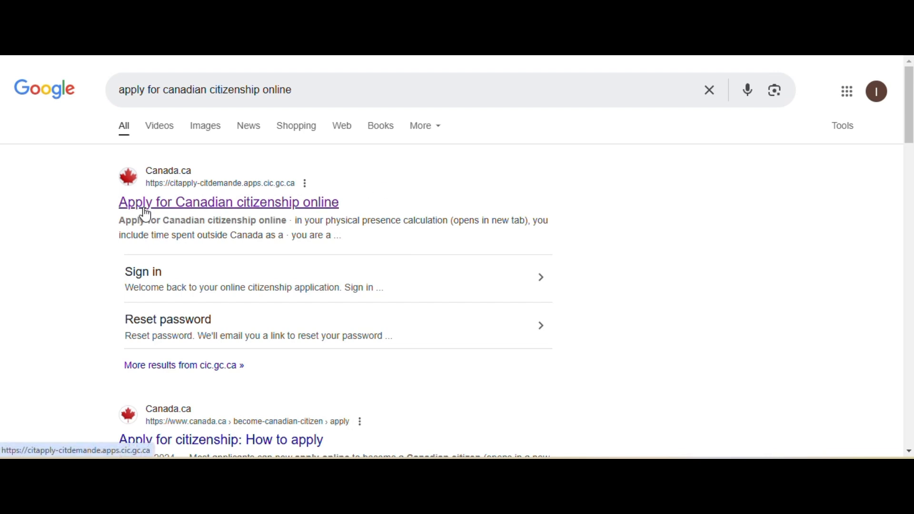
click(183, 214)
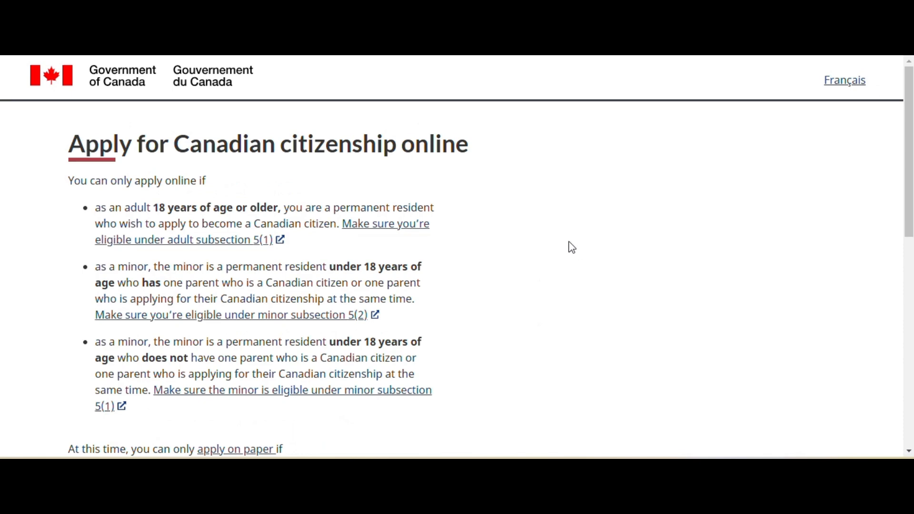
Start creating an account from the Get Started section of the citizenship application page
scroll(495, 179, down, 4)
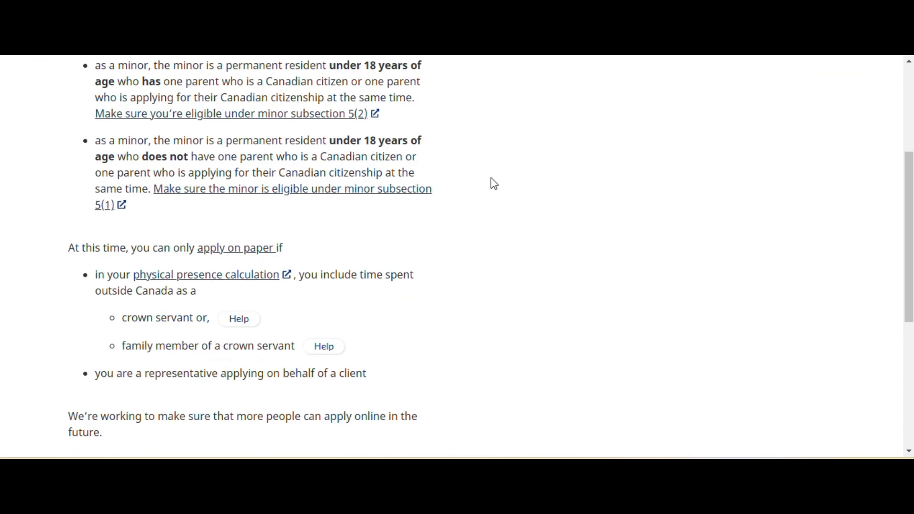
scroll(485, 269, down, 6)
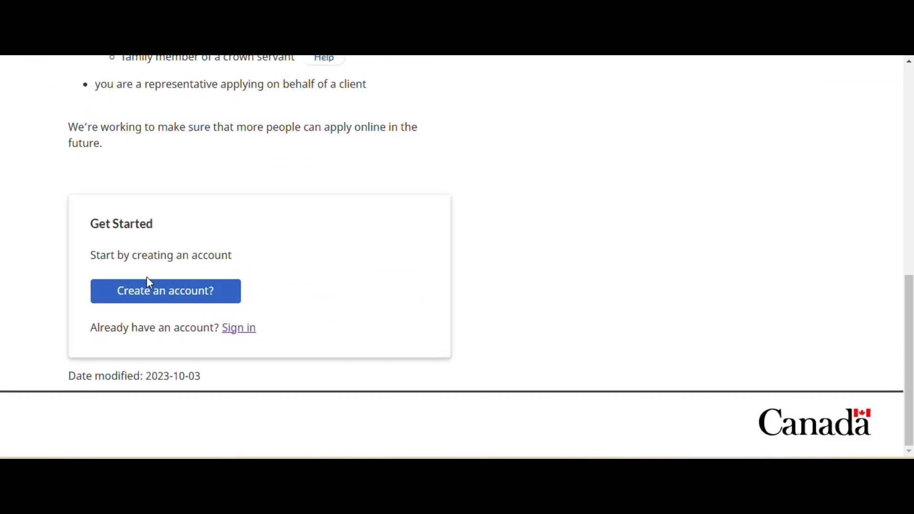
click(163, 305)
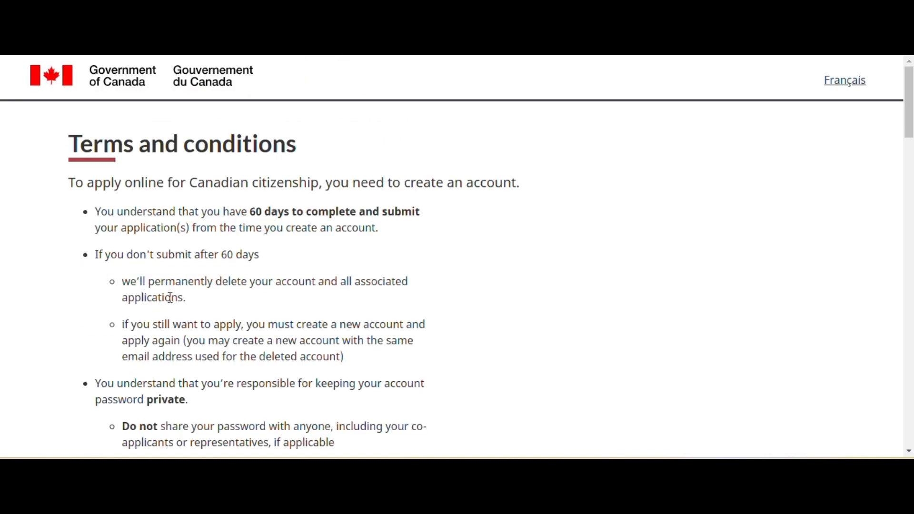
Agree to the terms and conditions and continue to the account creation form
scroll(414, 255, down, 15)
scroll(421, 270, down, 20)
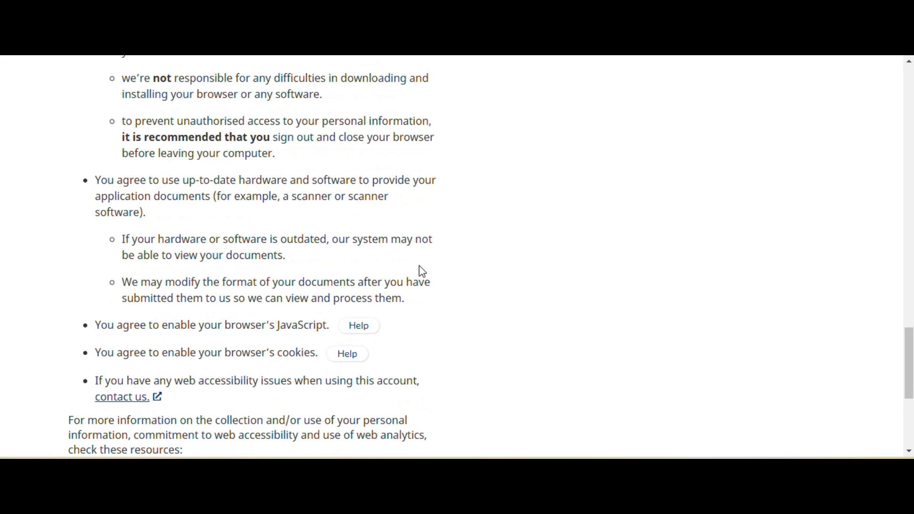
click(80, 274)
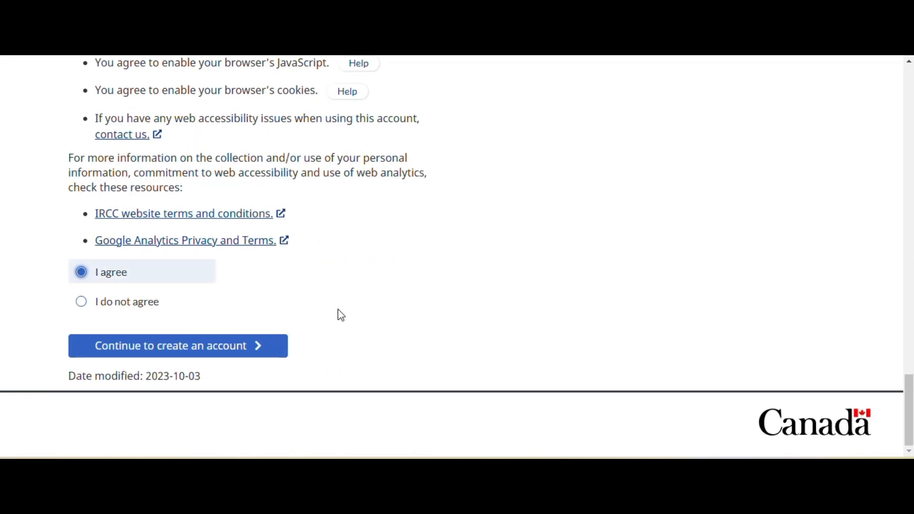
click(210, 355)
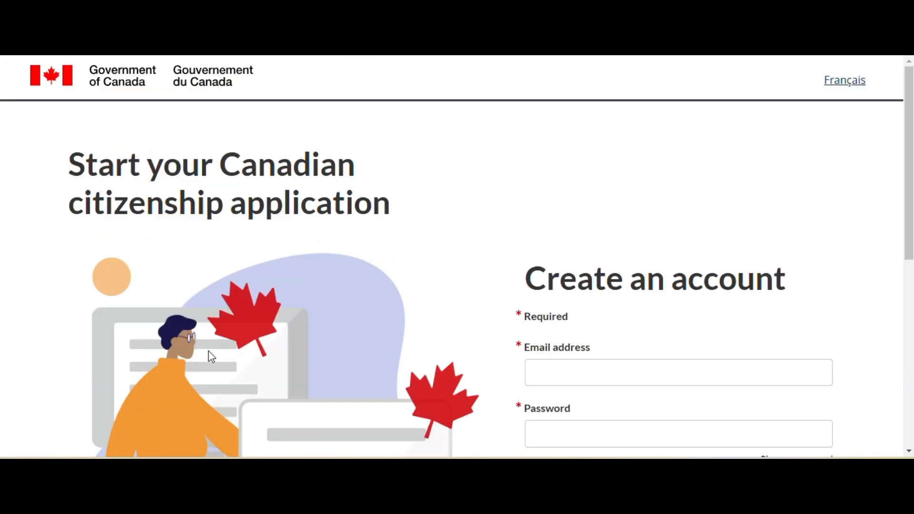
scroll(679, 259, down, 3)
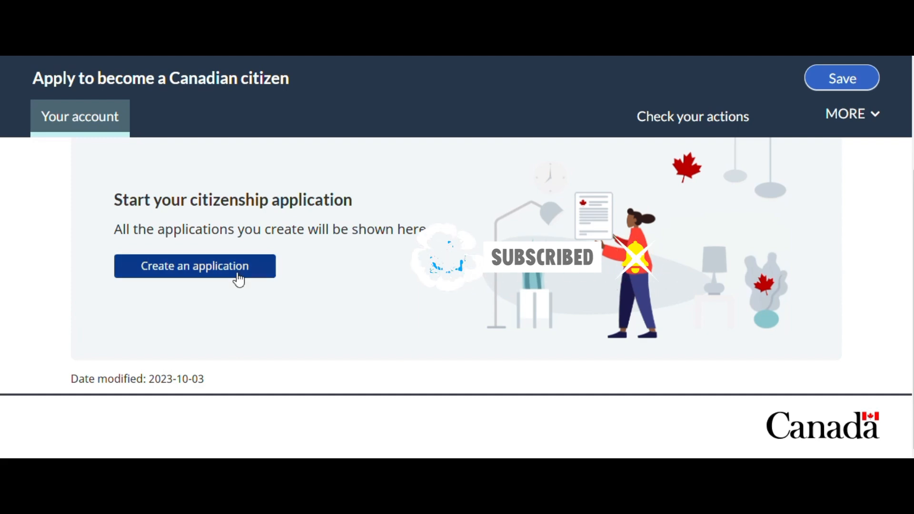
Highlight the submission deadline on the account page and start creating a citizenship application
scroll(411, 310, up, 2)
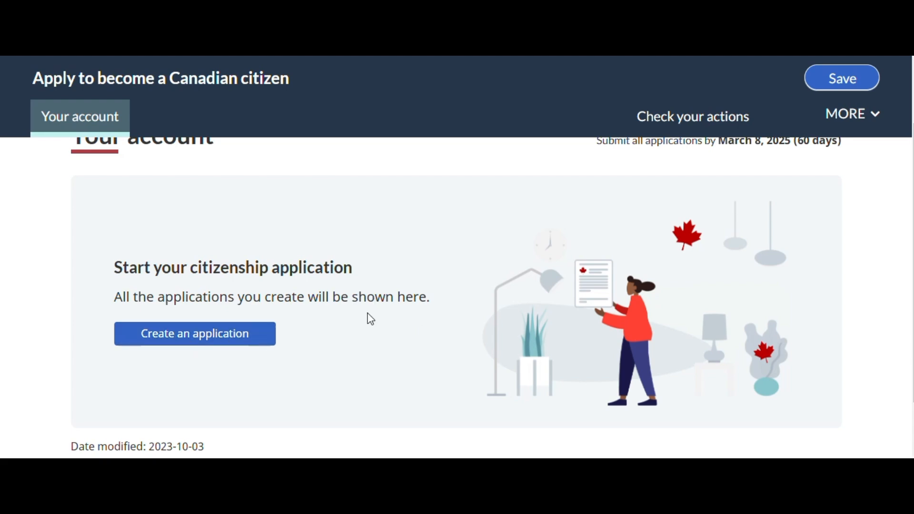
scroll(592, 223, up, 2)
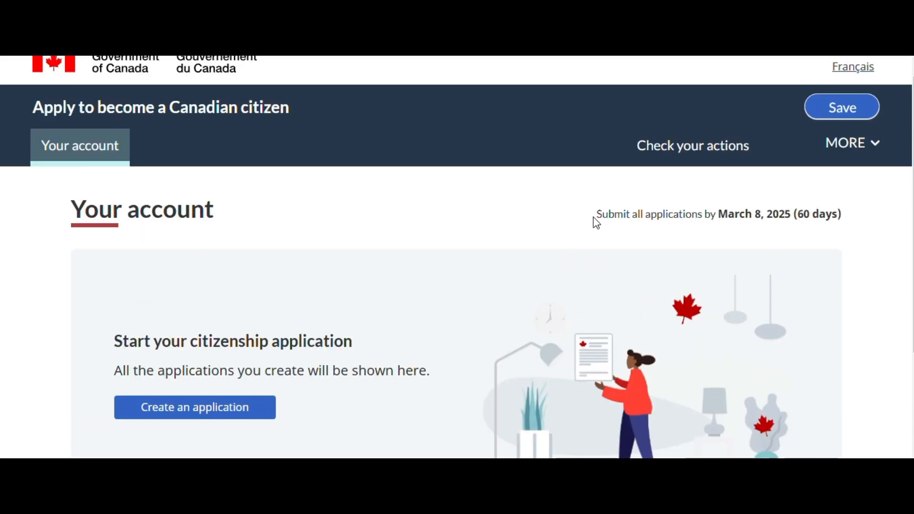
drag(593, 218, 850, 218)
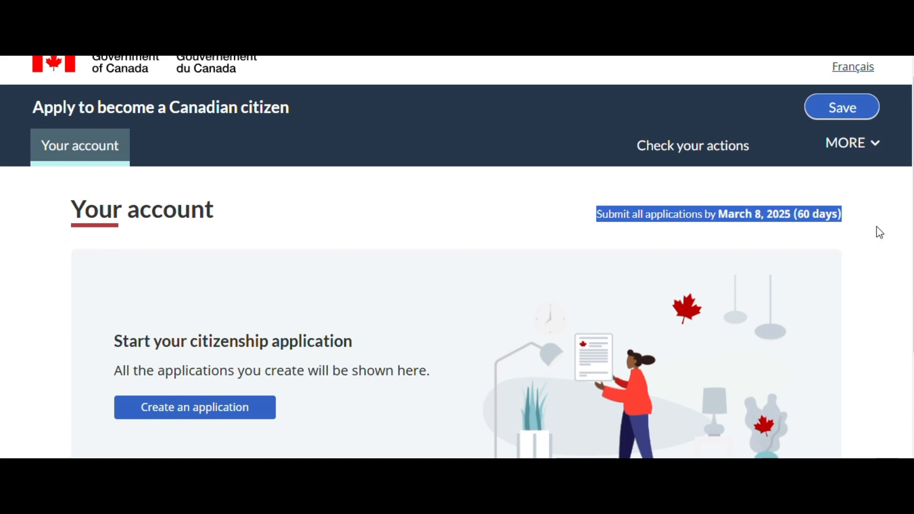
click(193, 410)
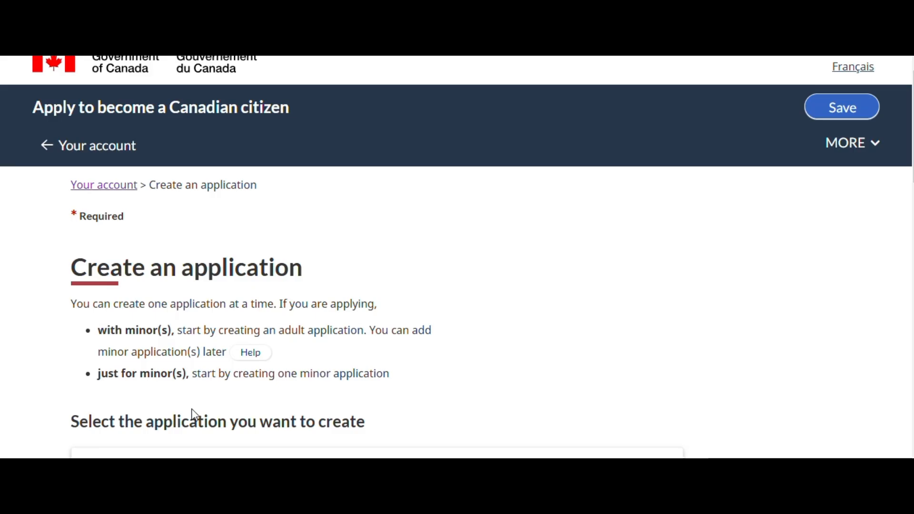
Select Adult (18 years and over) as the application to create
scroll(428, 330, down, 3)
scroll(401, 280, down, 1)
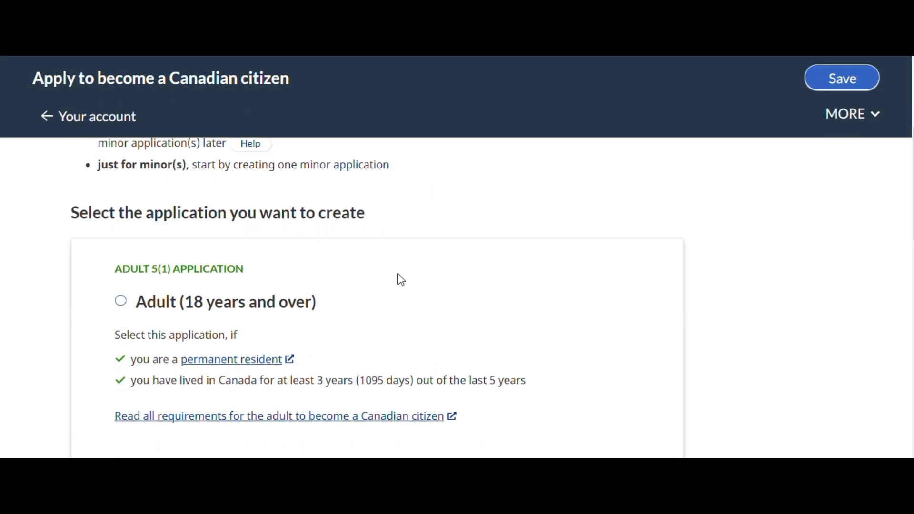
click(120, 303)
scroll(202, 344, down, 4)
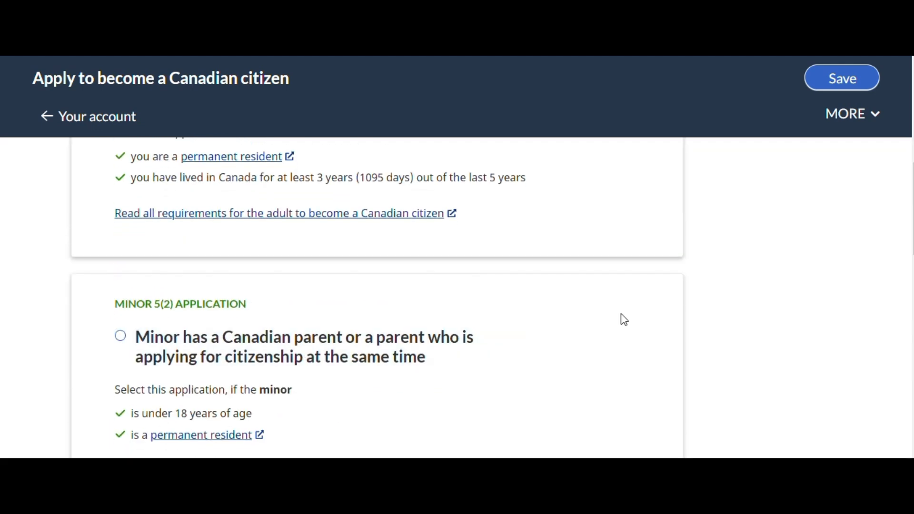
scroll(621, 314, up, 5)
scroll(623, 313, down, 3)
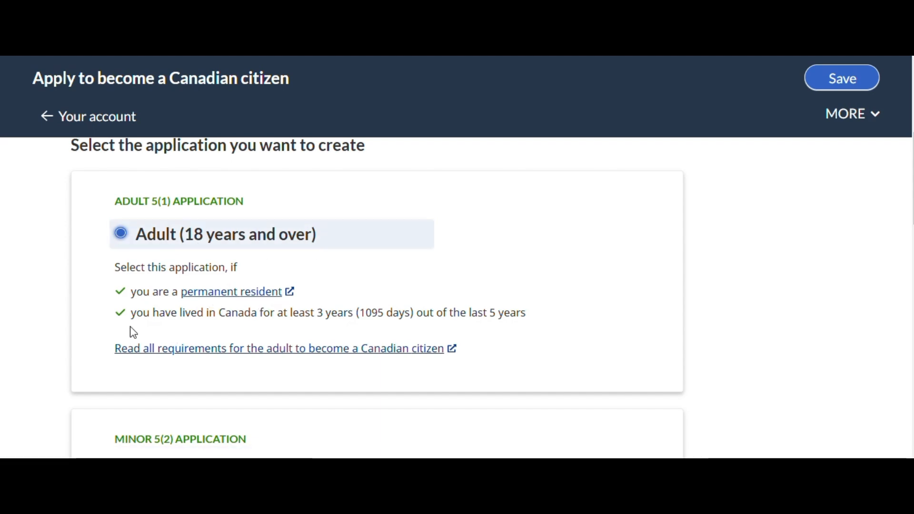
scroll(667, 314, down, 10)
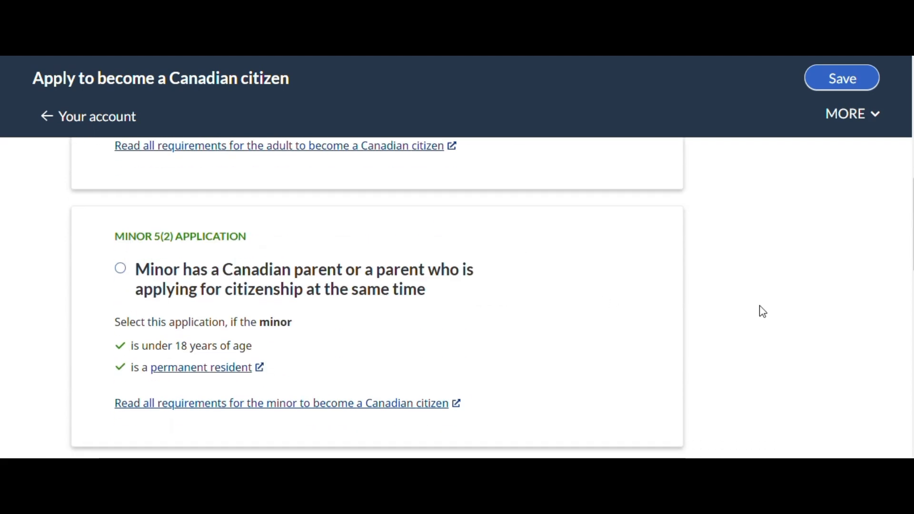
Enter the applicant's family name and given name in the name section
scroll(732, 319, down, 2)
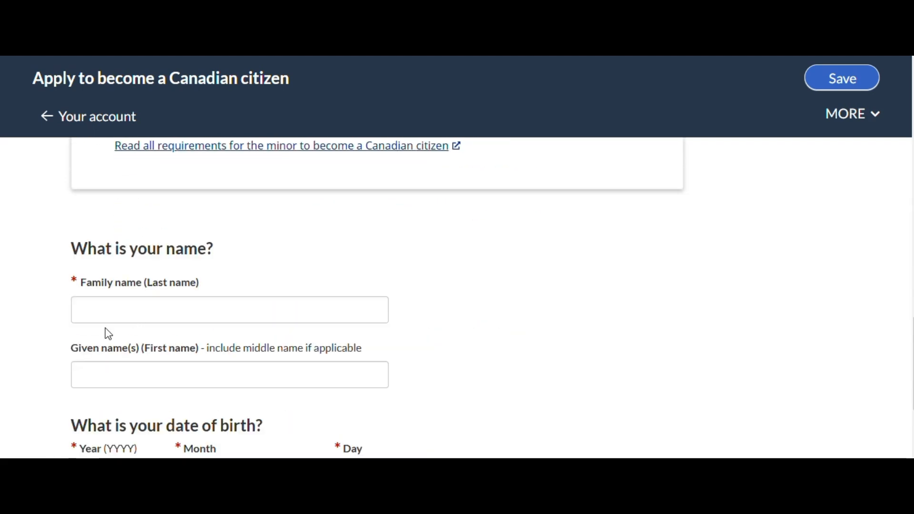
click(123, 308)
text(Doo)
key(Tab)
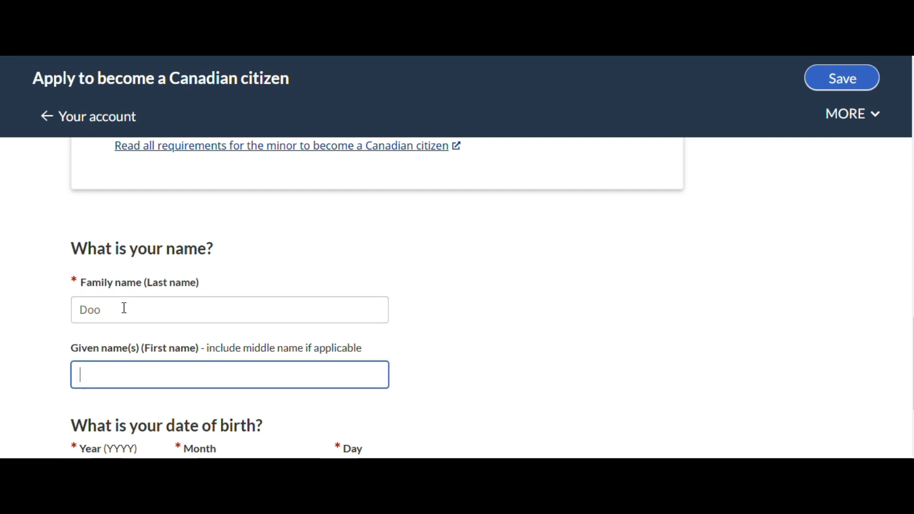
text(Scooby)
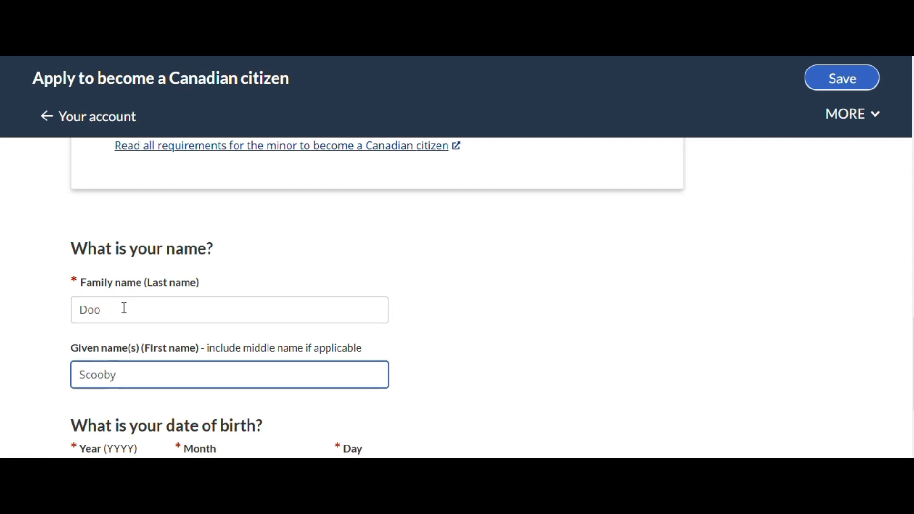
Enter the applicant's date of birth as year, month and day, and create the application
scroll(176, 321, down, 1)
scroll(175, 321, down, 3)
click(78, 343)
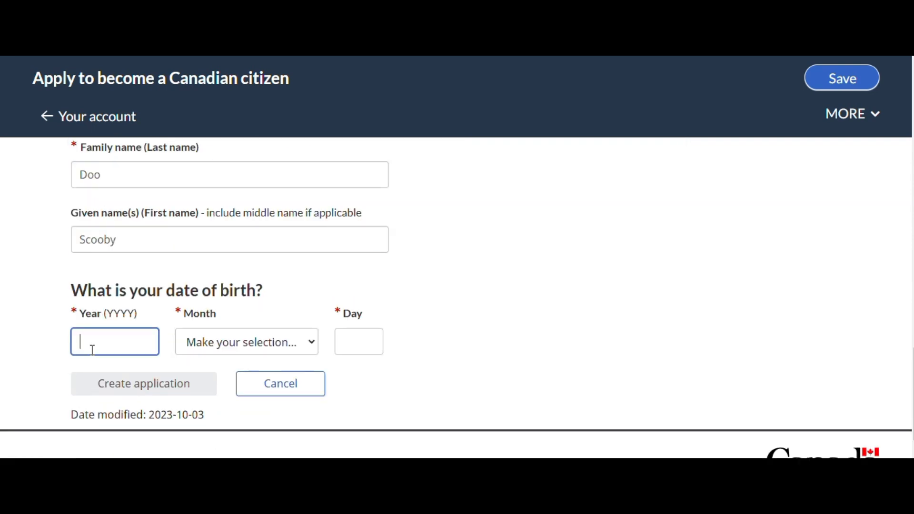
text(1995)
key(Tab)
key(Down)
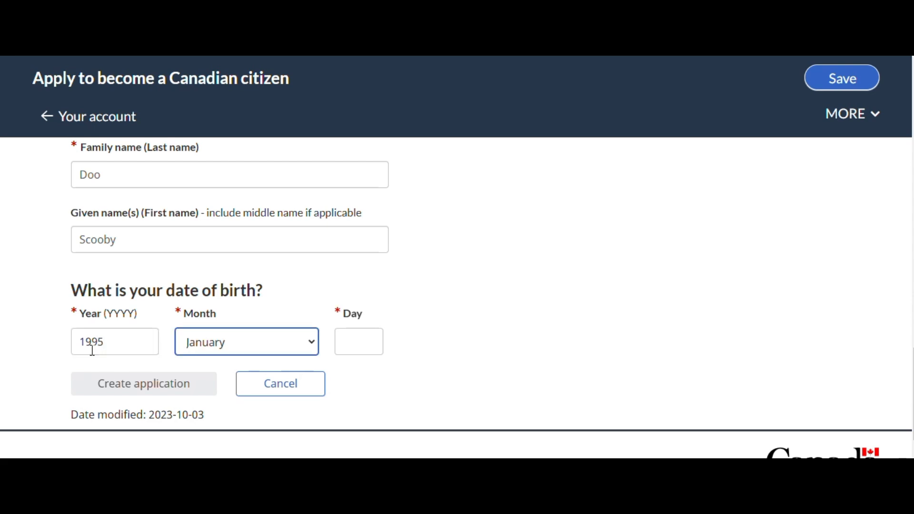
key(Tab)
text(1)
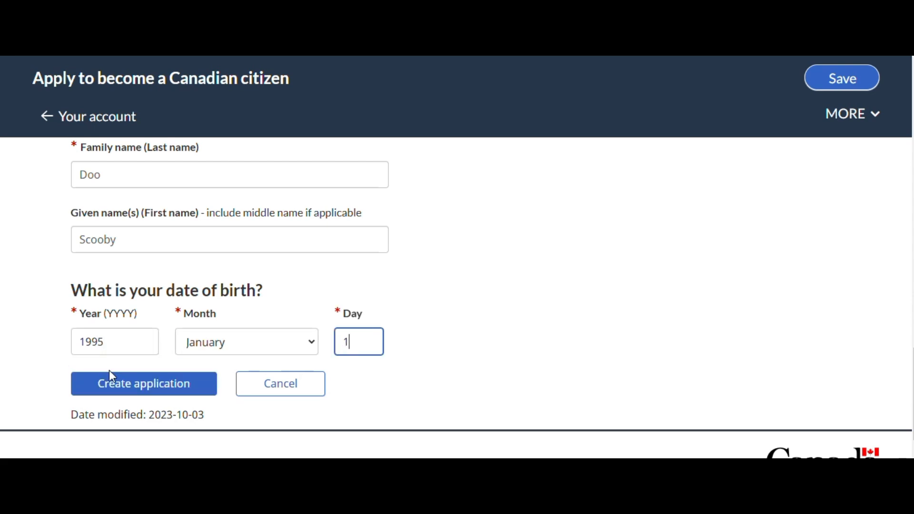
click(125, 384)
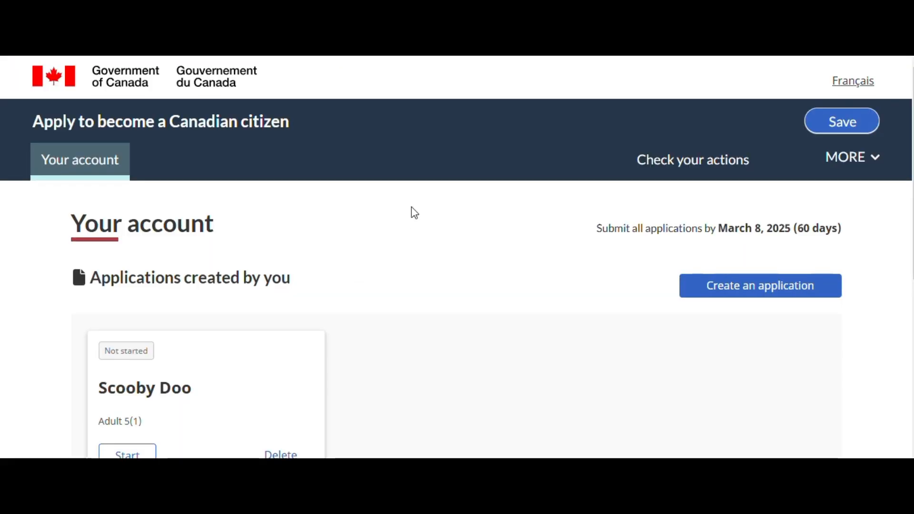
Start the newly created adult application and briefly highlight the Required marker on its personal info form
scroll(414, 213, down, 2)
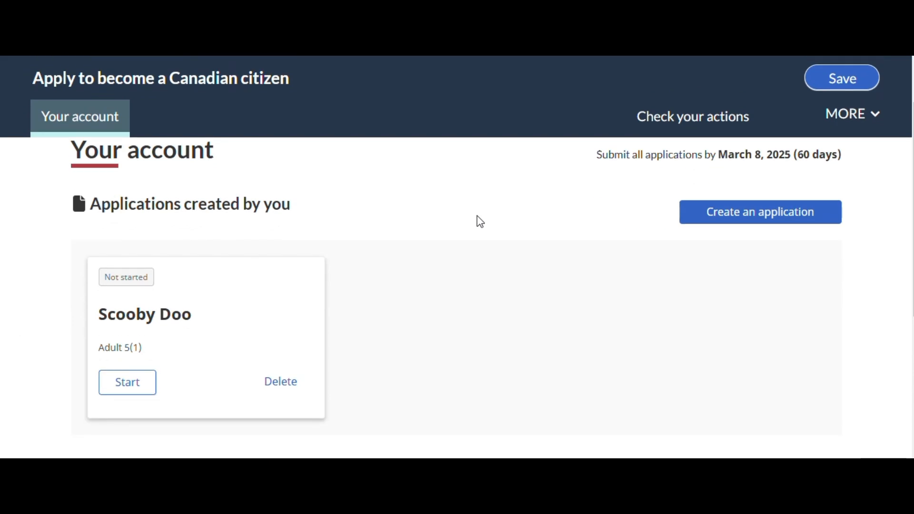
click(122, 387)
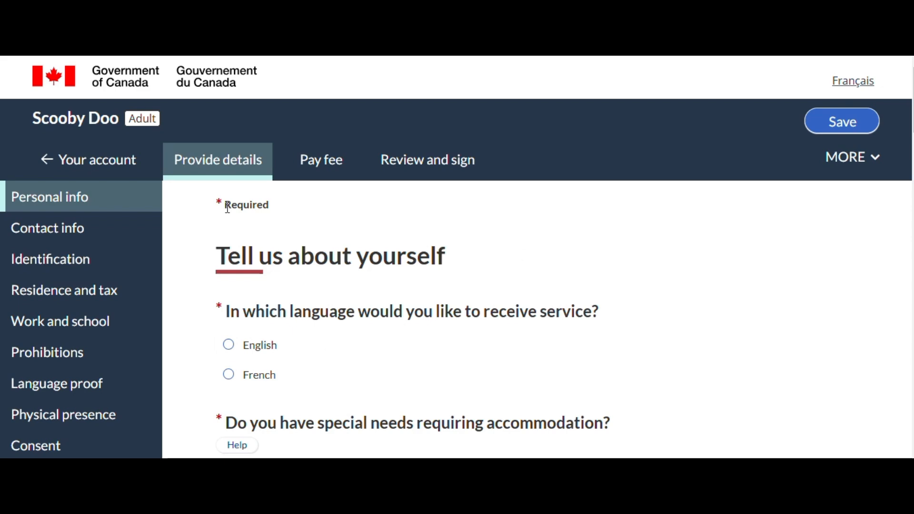
drag(215, 205, 281, 207)
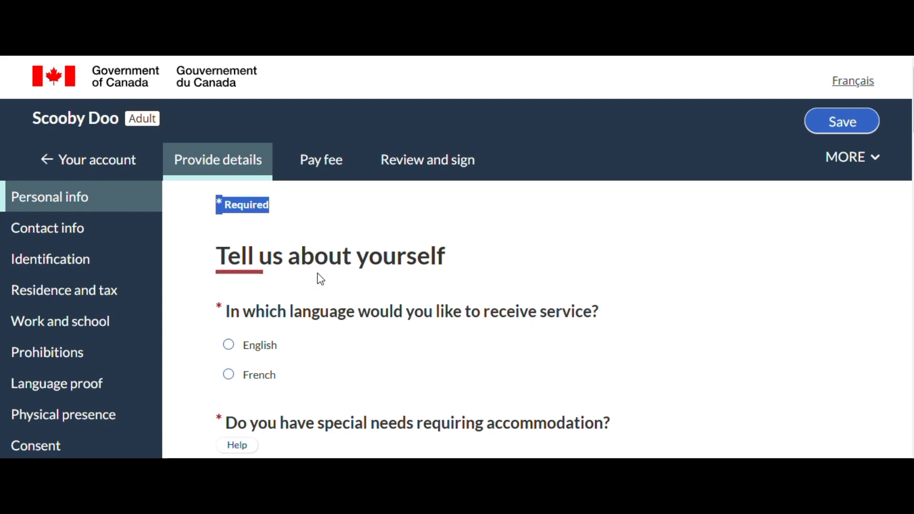
click(370, 352)
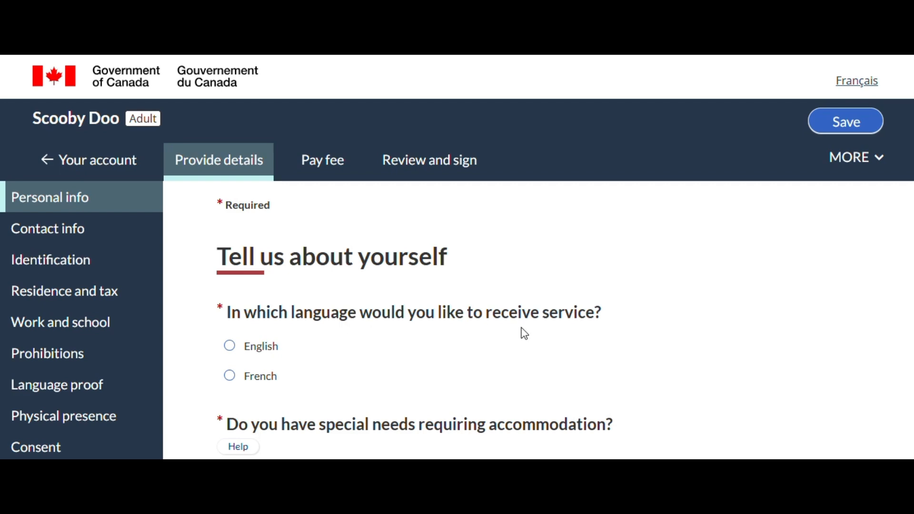
Choose English as the service language and answer No to special needs requiring accommodation
click(233, 355)
scroll(594, 397, down, 4)
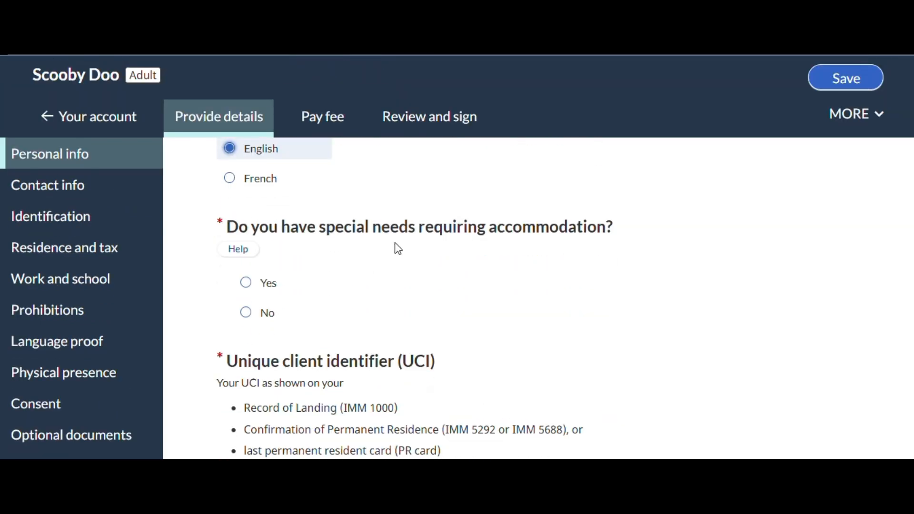
click(246, 313)
scroll(183, 300, down, 2)
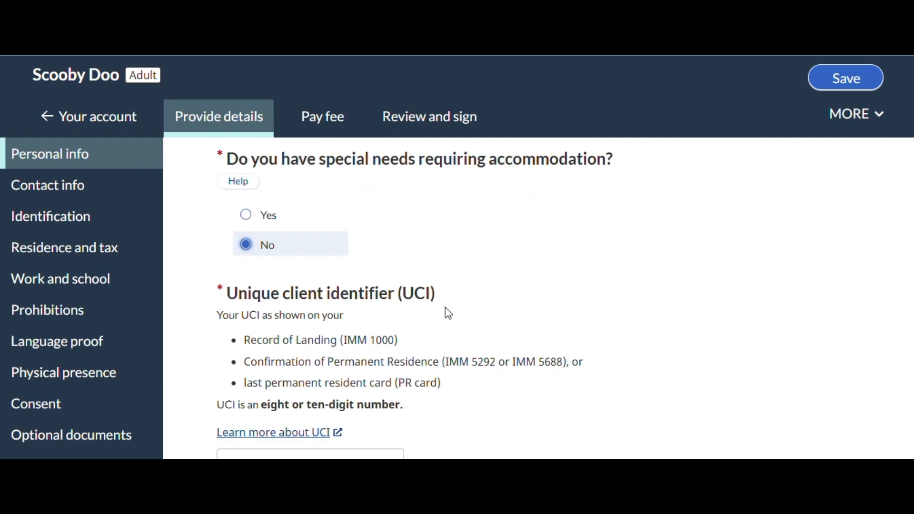
Enter the applicant's unique client identifier (UCI) in the personal info form
scroll(447, 312, down, 3)
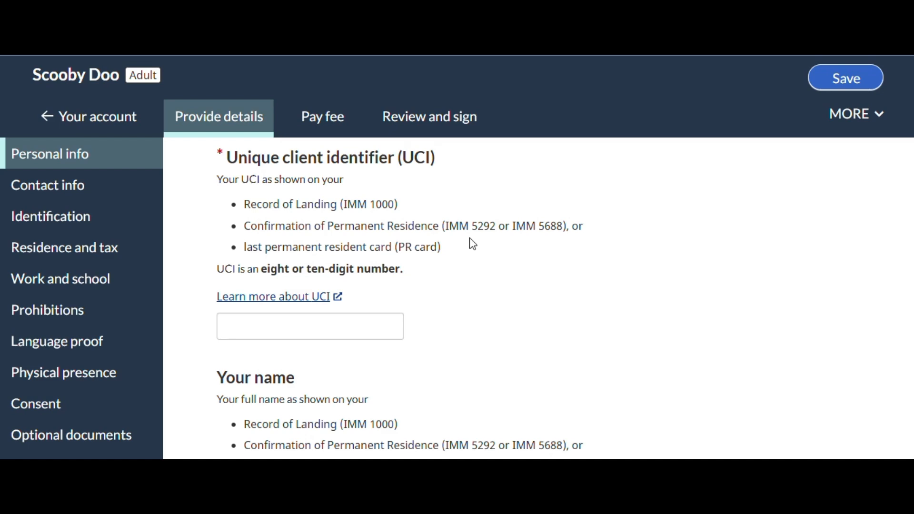
click(335, 327)
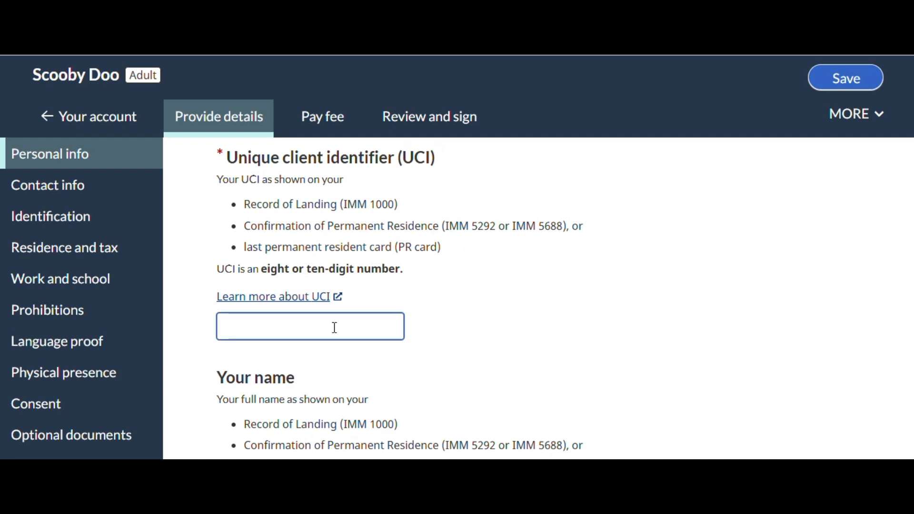
Answer No to having changed the name since becoming a permanent resident and No to ever using any other name
scroll(522, 255, down, 1)
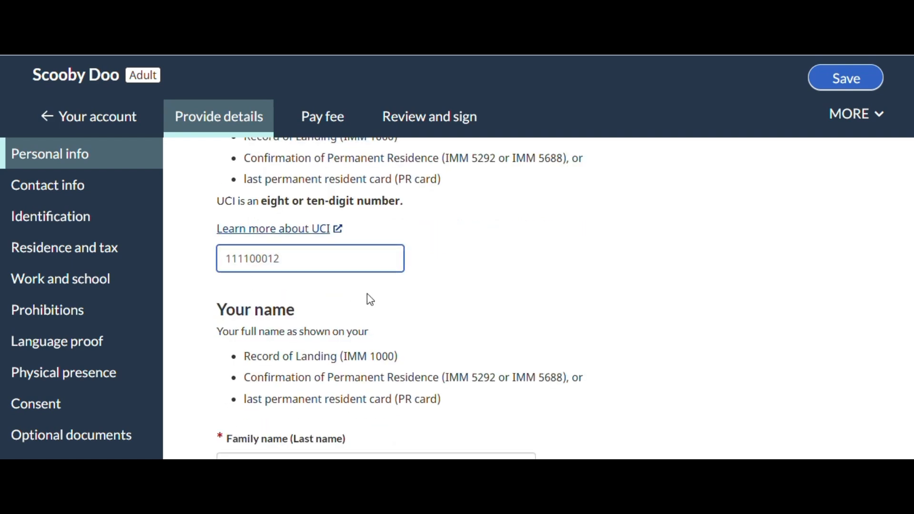
scroll(475, 265, down, 3)
scroll(478, 264, up, 1)
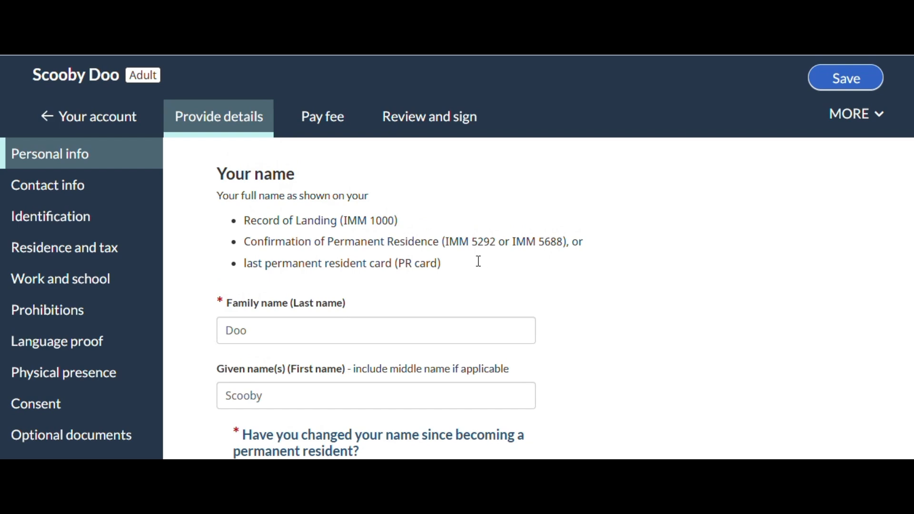
scroll(441, 287, down, 1)
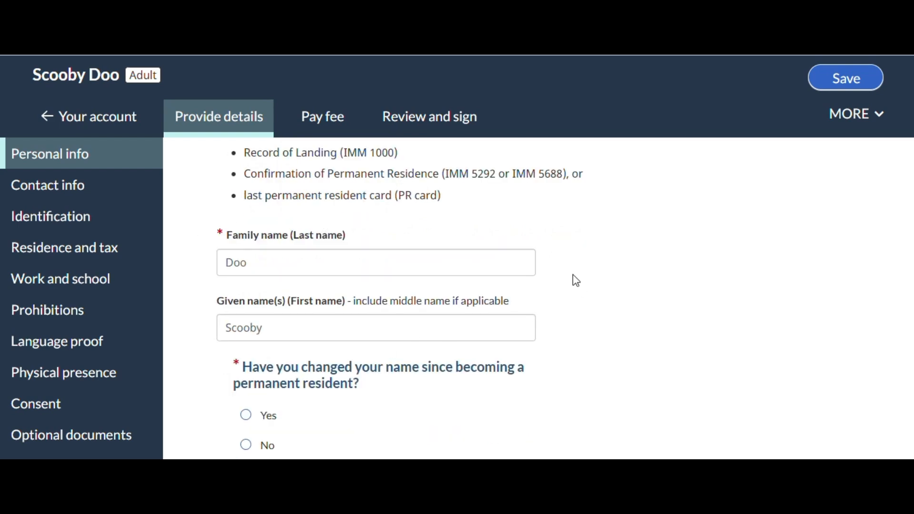
scroll(572, 275, down, 1)
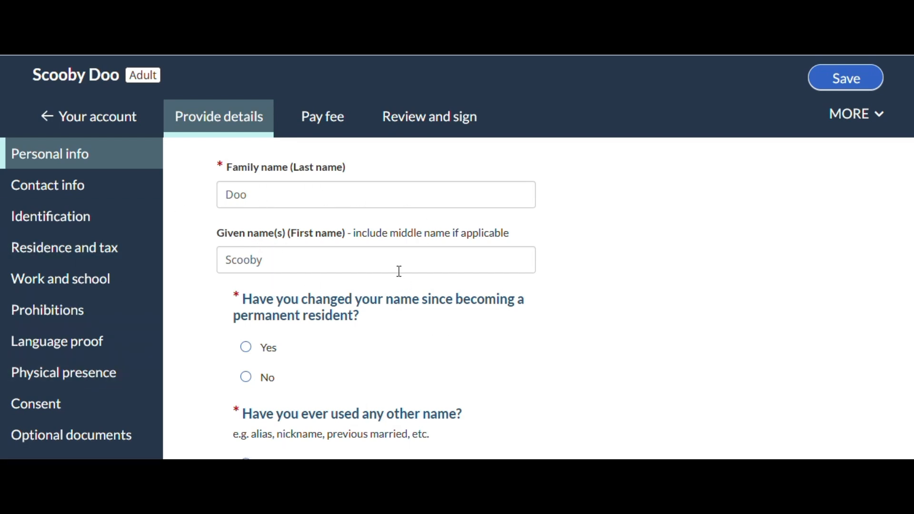
scroll(604, 263, down, 1)
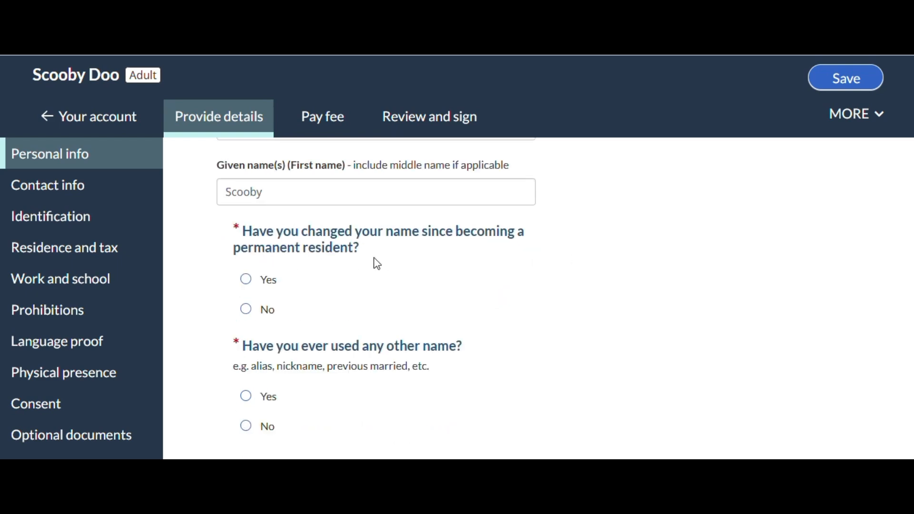
click(249, 311)
scroll(673, 306, down, 1)
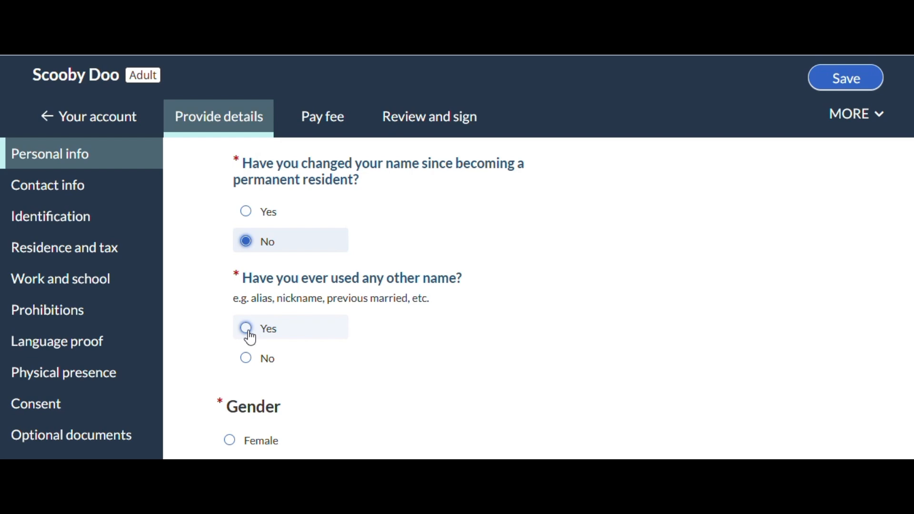
click(246, 359)
Set the gender to Male and answer No to changing the gender designation for the citizenship application
scroll(600, 310, down, 2)
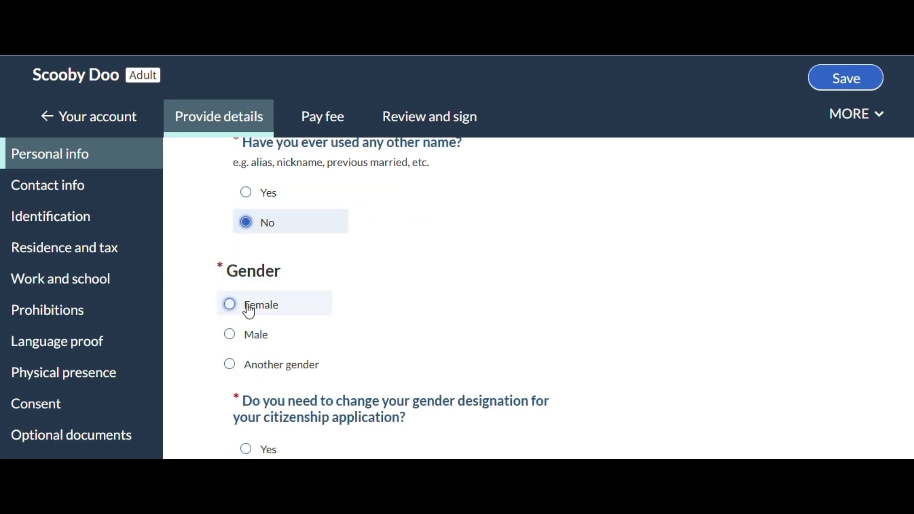
click(232, 337)
scroll(543, 350, down, 2)
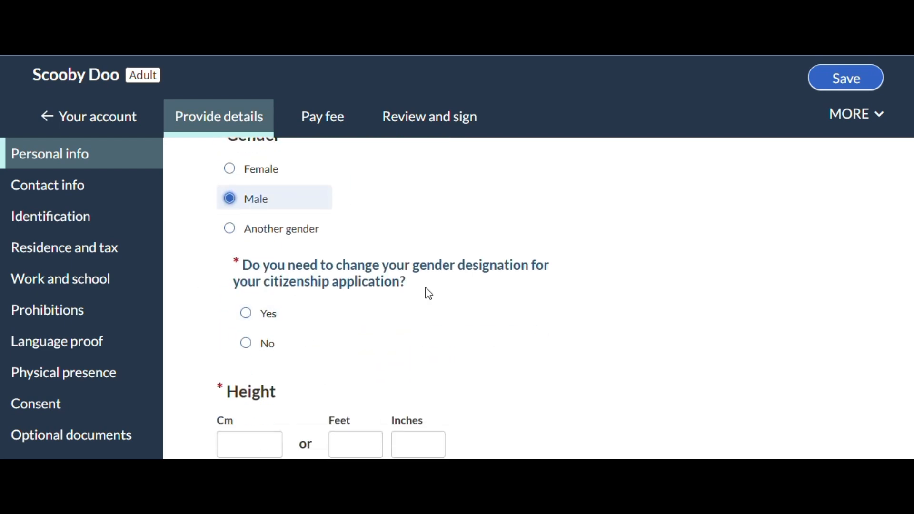
click(247, 342)
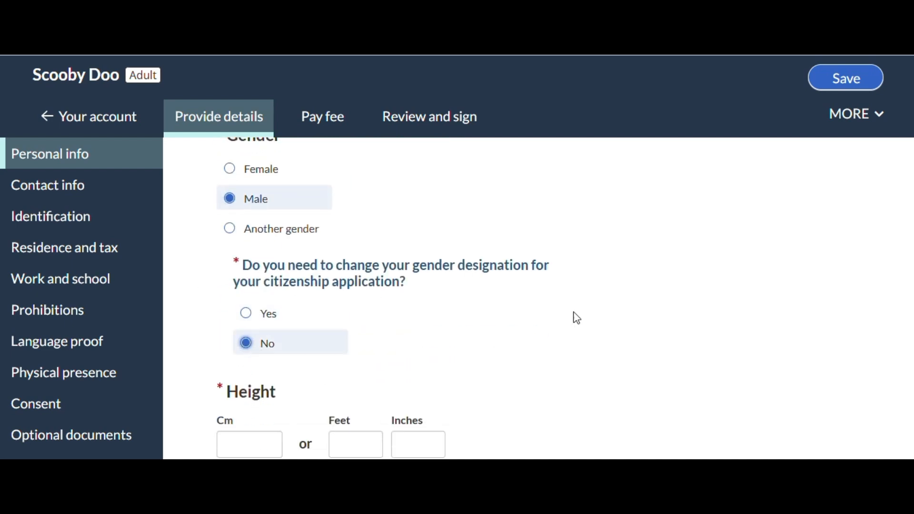
Enter a height of 174 cm and set the eye colour to Brown
scroll(523, 324, down, 2)
text(174)
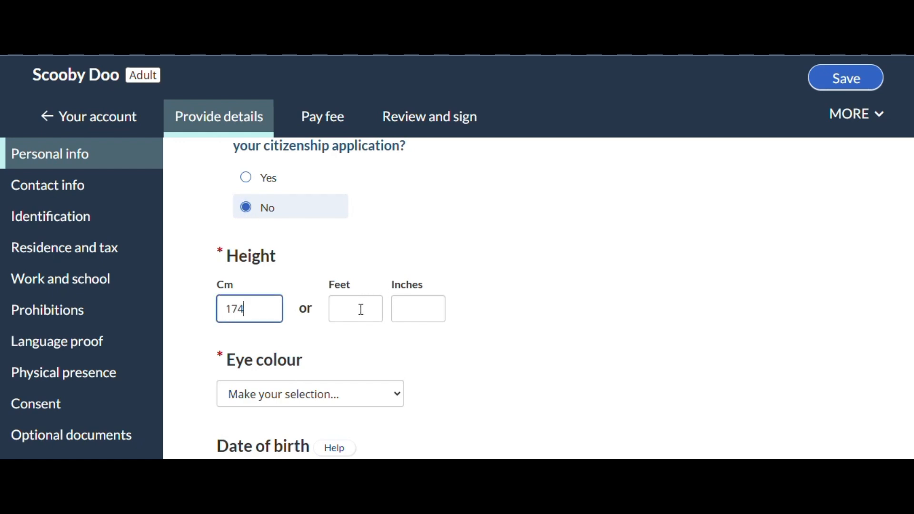
scroll(609, 343, down, 3)
click(310, 258)
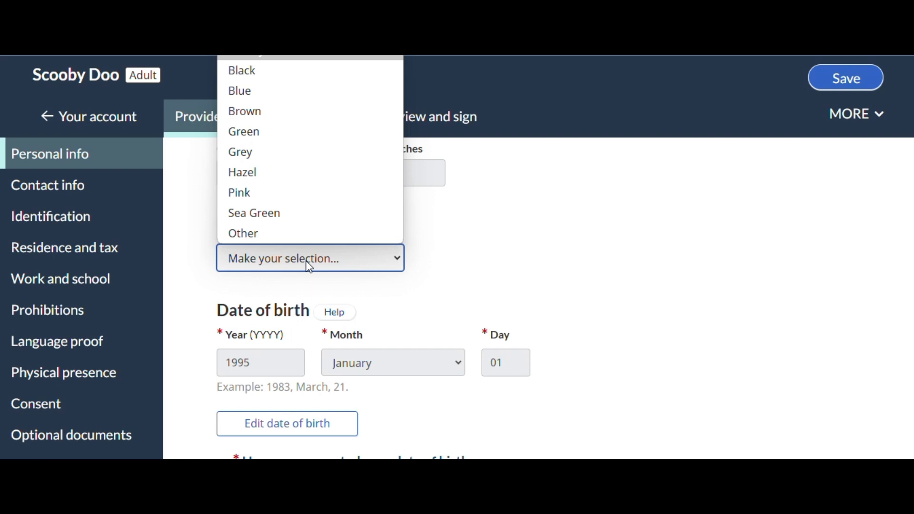
click(242, 118)
Answer No to having corrected or legally changed the date of birth and No to needing it corrected for the application
scroll(427, 224, down, 1)
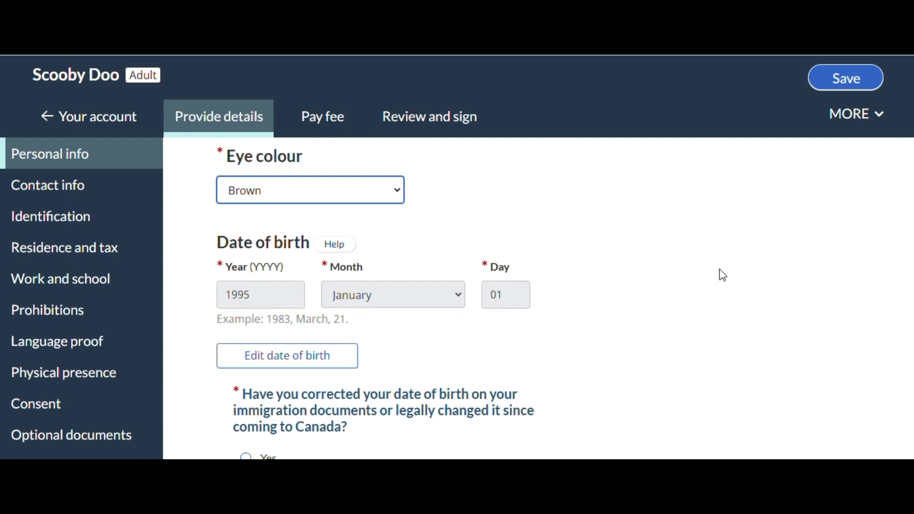
scroll(709, 275, down, 2)
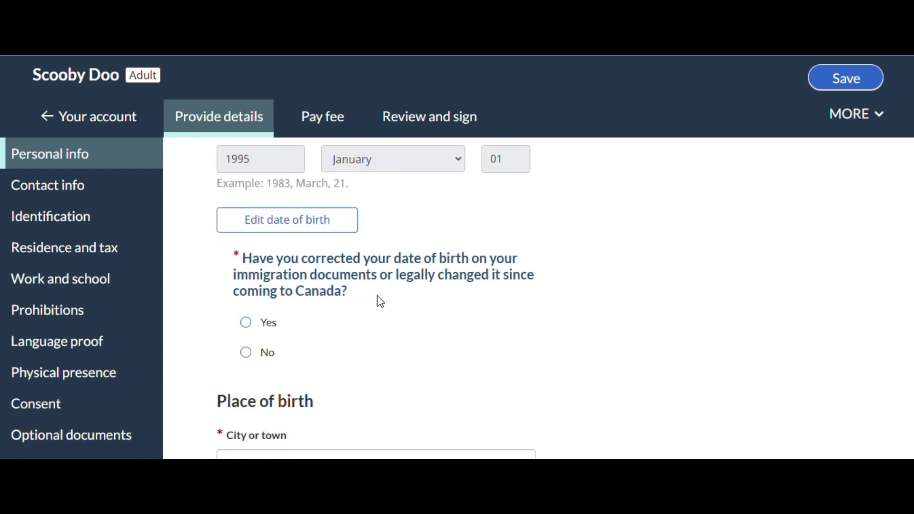
click(245, 352)
scroll(492, 294, down, 2)
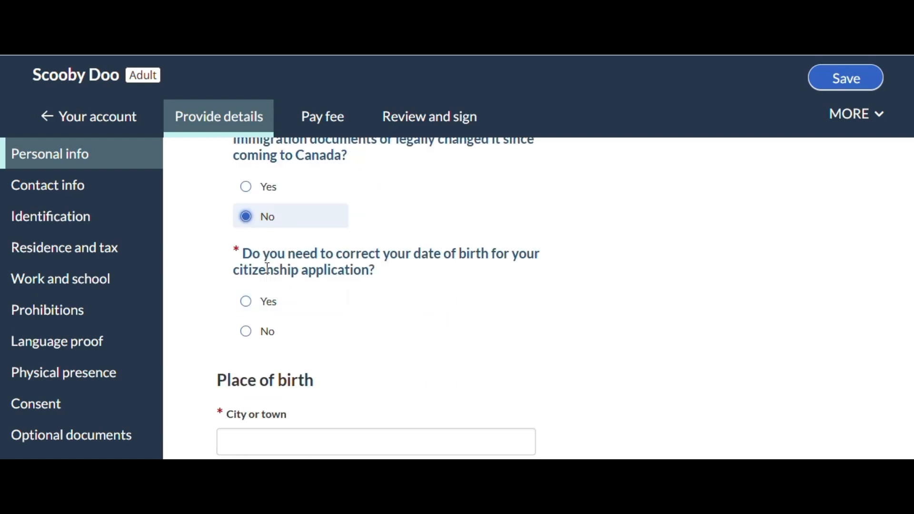
click(247, 332)
Enter the place of birth with Delhi as the city and India as the country
scroll(724, 291, down, 1)
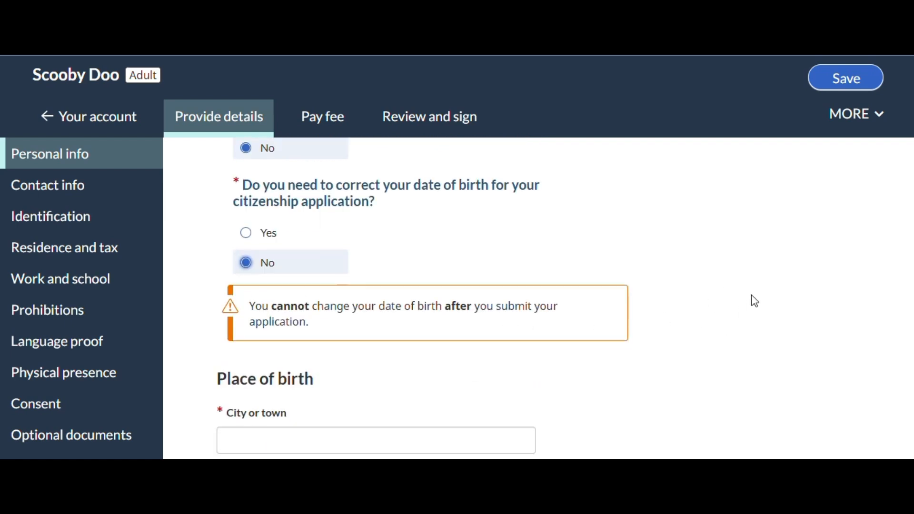
scroll(751, 295, down, 3)
click(259, 239)
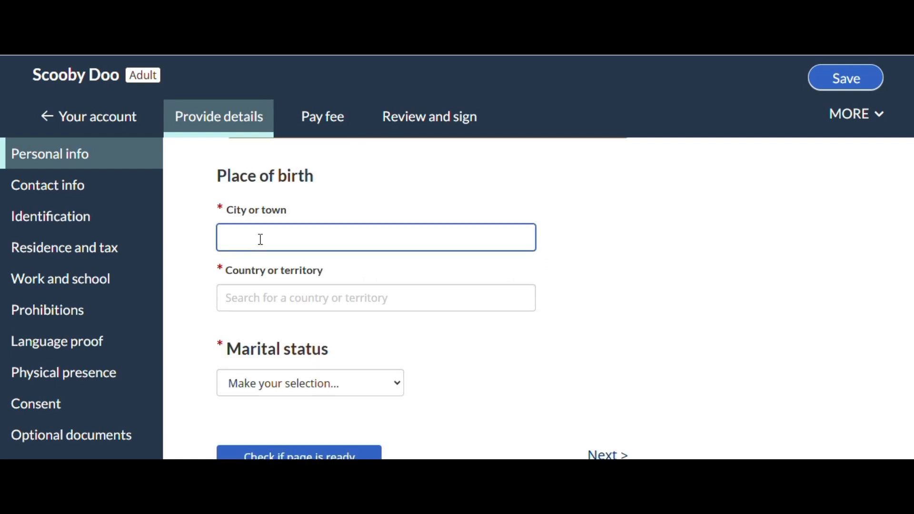
text(Delhi)
key(Tab)
text(indi)
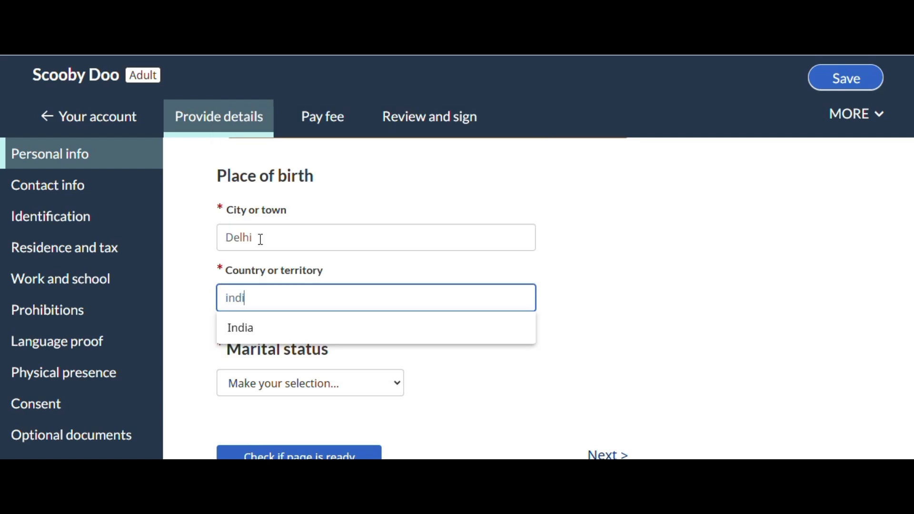
click(259, 328)
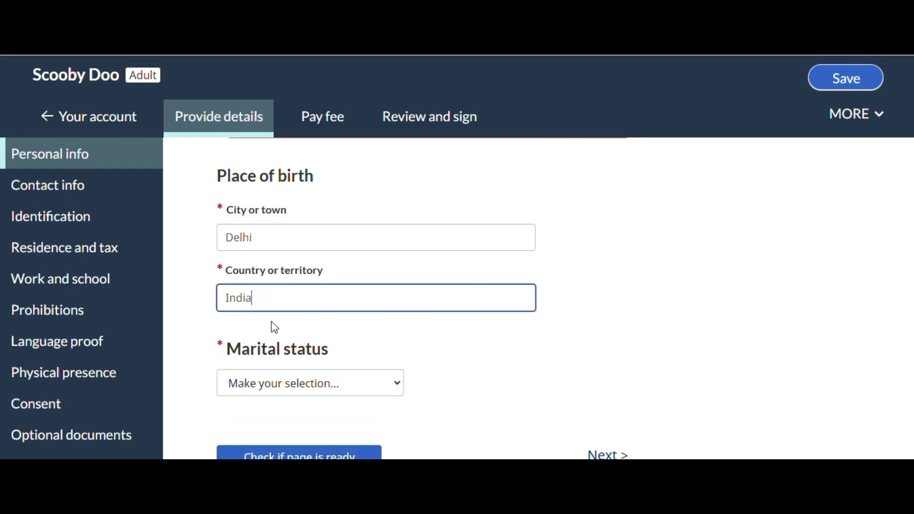
Set the marital status to Single
scroll(276, 322, down, 2)
click(277, 317)
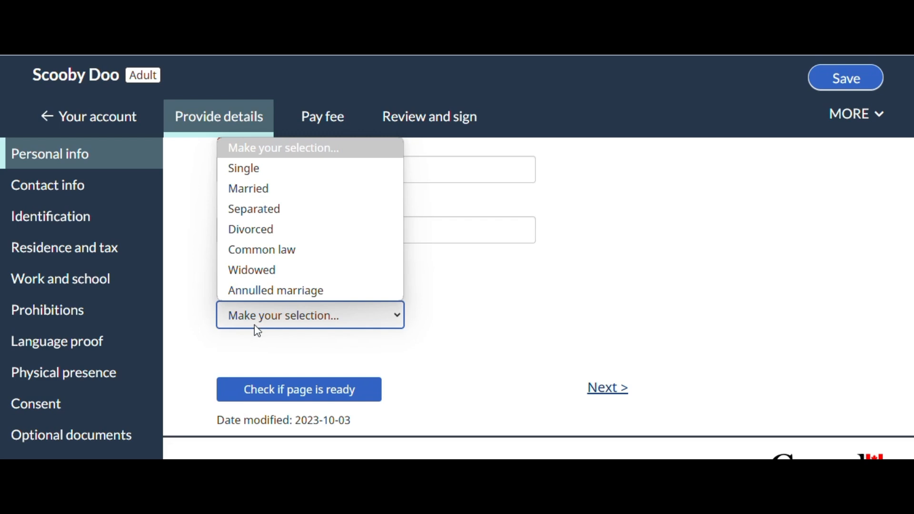
click(255, 175)
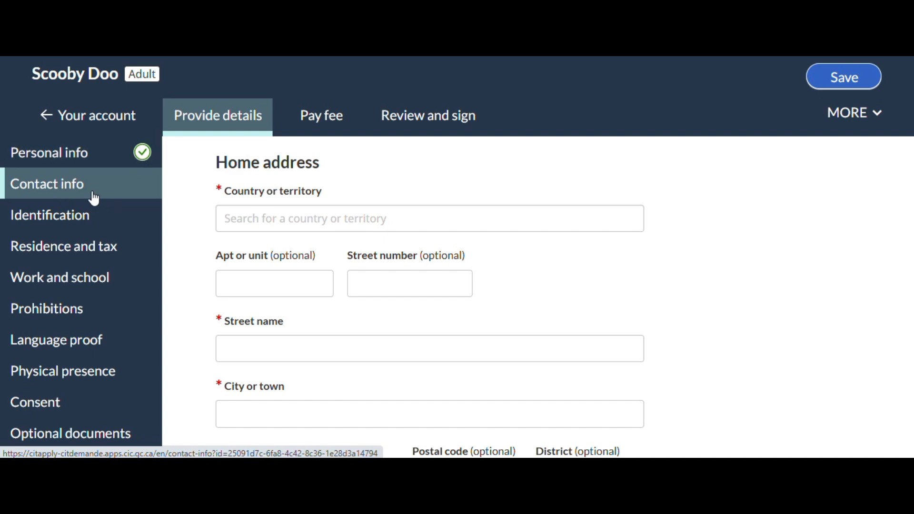
Set the home address country to Canada and fill in the applicant's street address from the address search suggestions
click(276, 216)
text(canad)
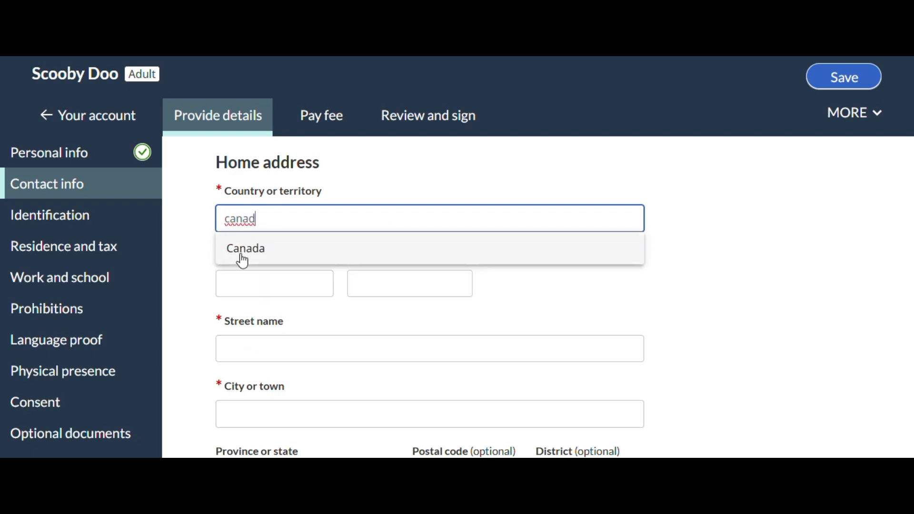
click(240, 257)
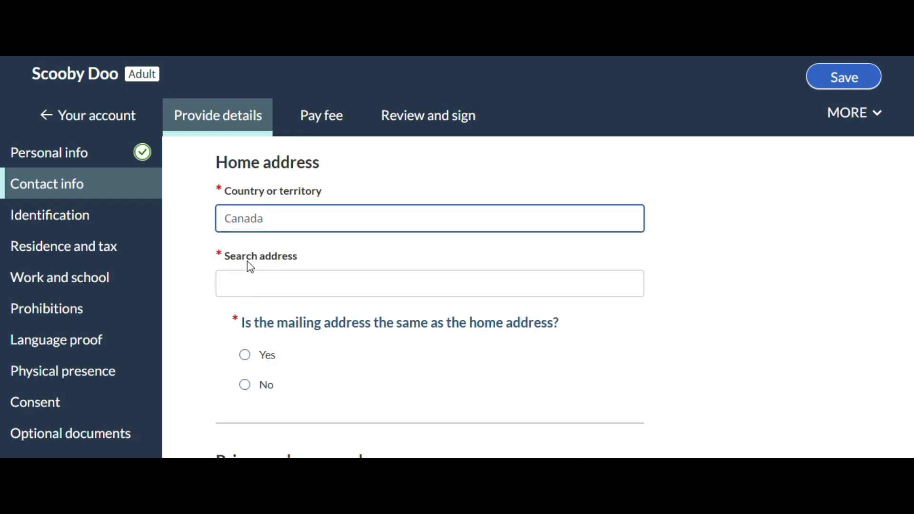
click(259, 284)
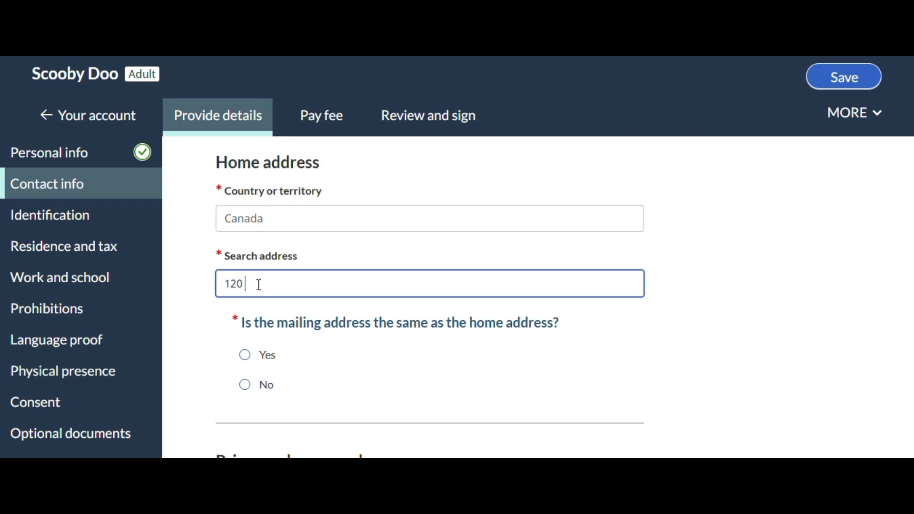
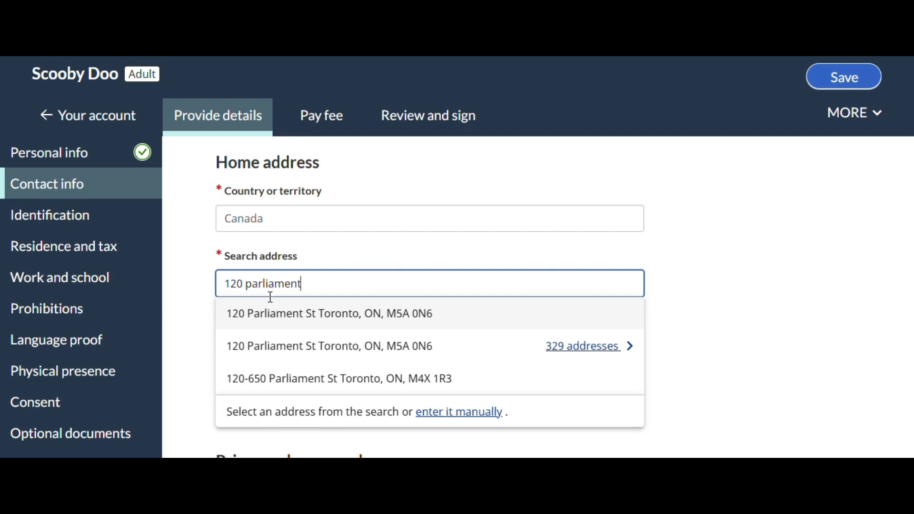
click(267, 316)
Check the filled-in home address and answer Yes to the mailing address being the same
scroll(524, 316, down, 1)
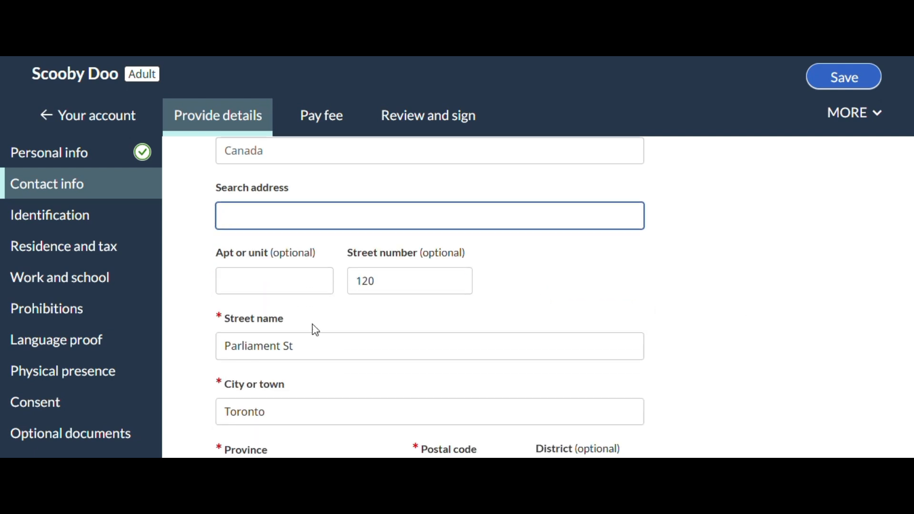
scroll(461, 318, down, 2)
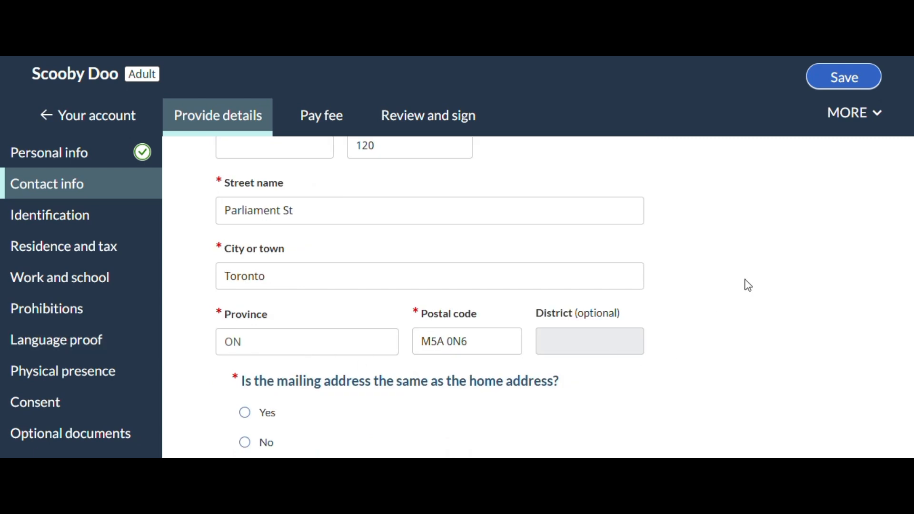
scroll(690, 290, down, 1)
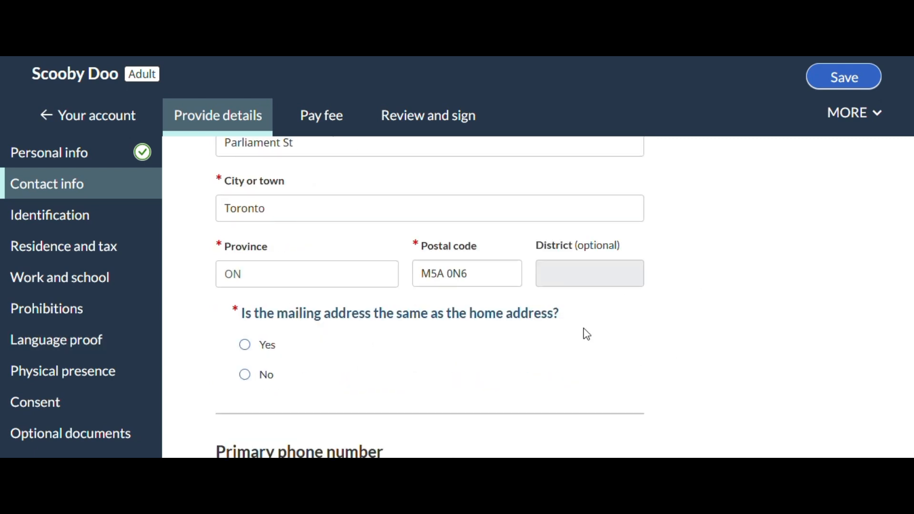
click(245, 345)
Set the primary phone number as Canada/US and Cellular, and enter the applicant's phone number
scroll(689, 347, down, 3)
scroll(690, 347, down, 1)
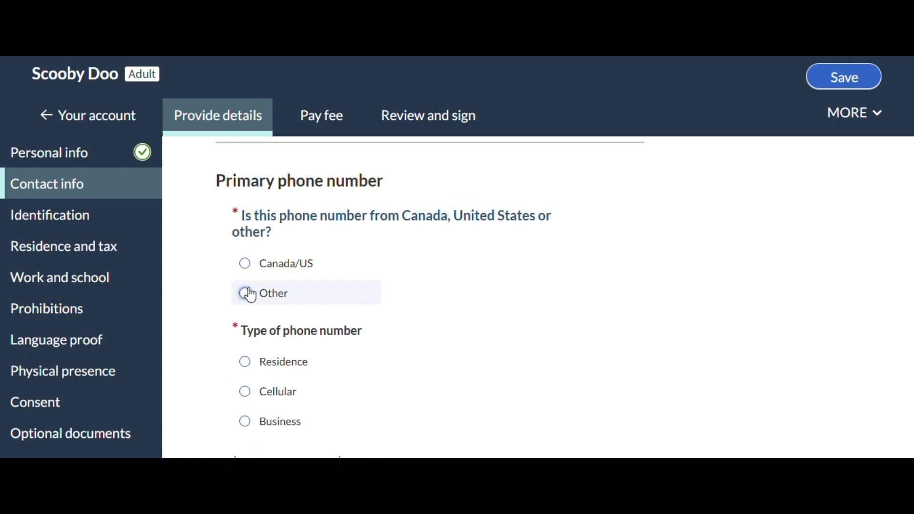
click(246, 264)
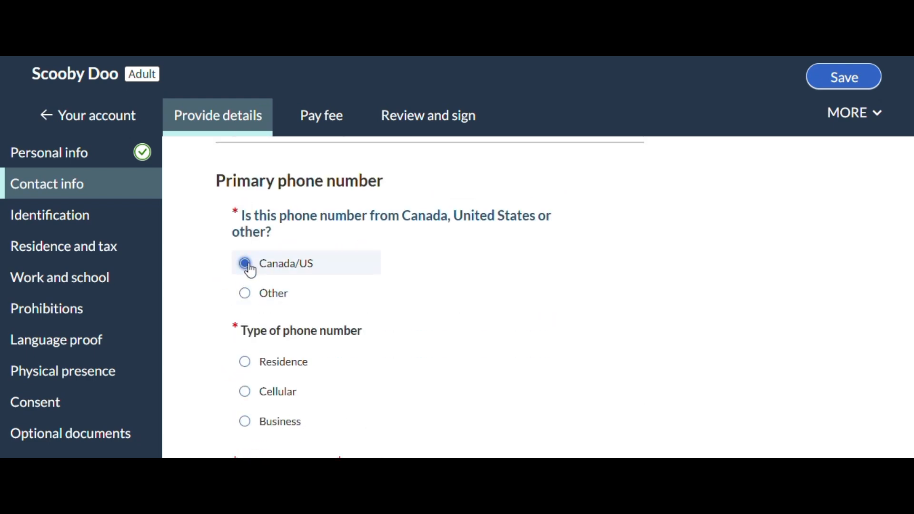
click(244, 393)
scroll(659, 310, down, 3)
click(405, 354)
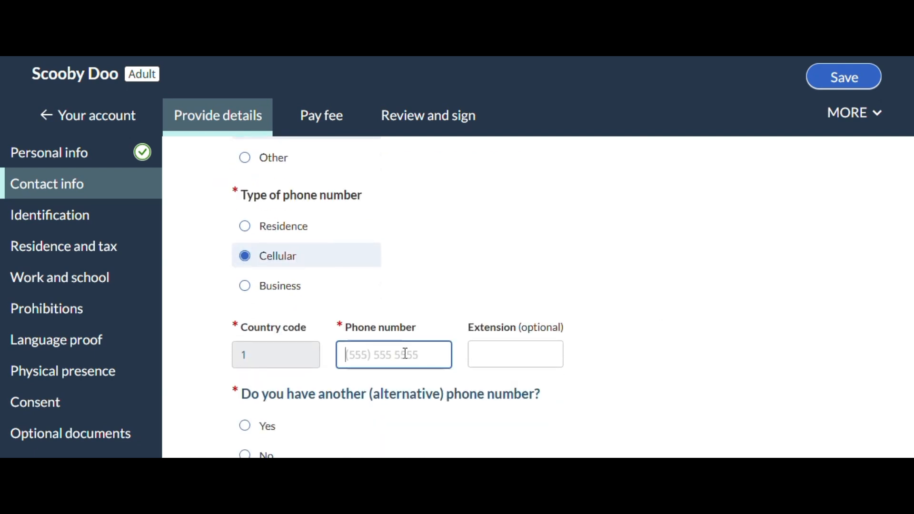
text(8885551212)
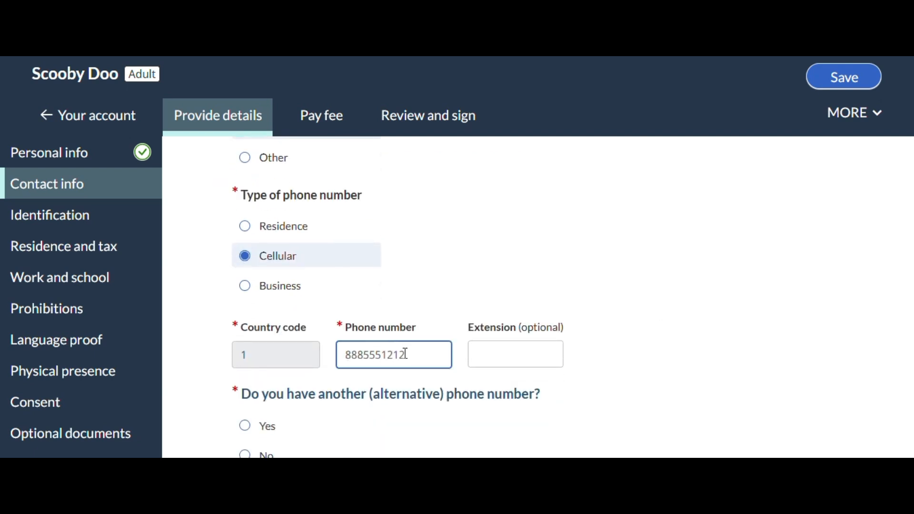
click(724, 286)
Answer No to having an alternative phone number and state that the applicant is filling out the application without help
scroll(724, 286, down, 3)
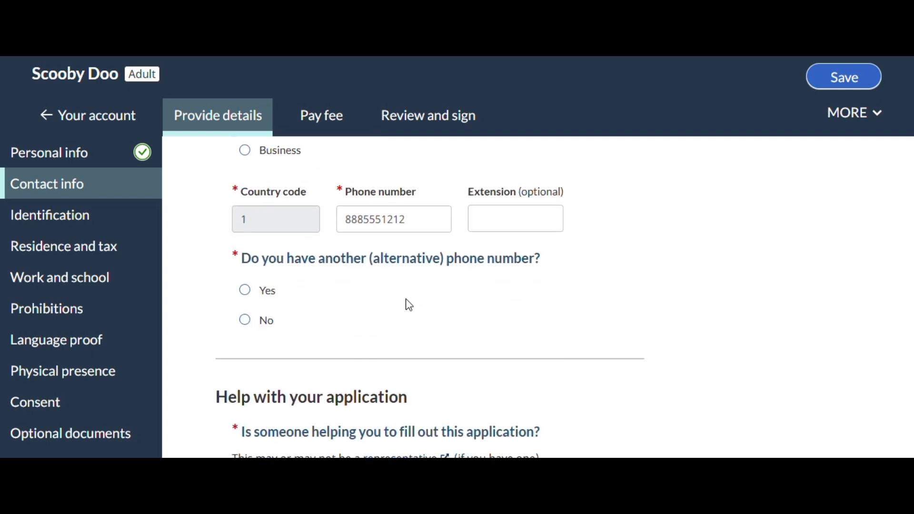
click(245, 329)
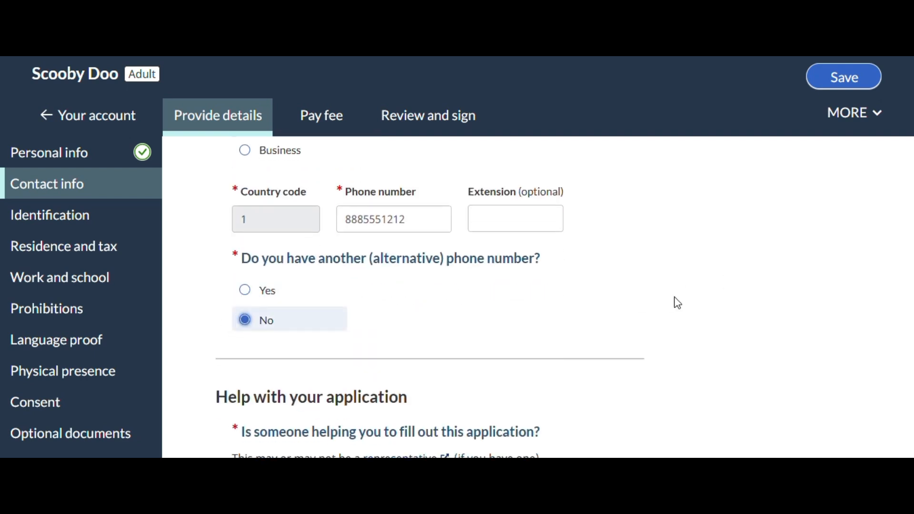
scroll(679, 302, down, 3)
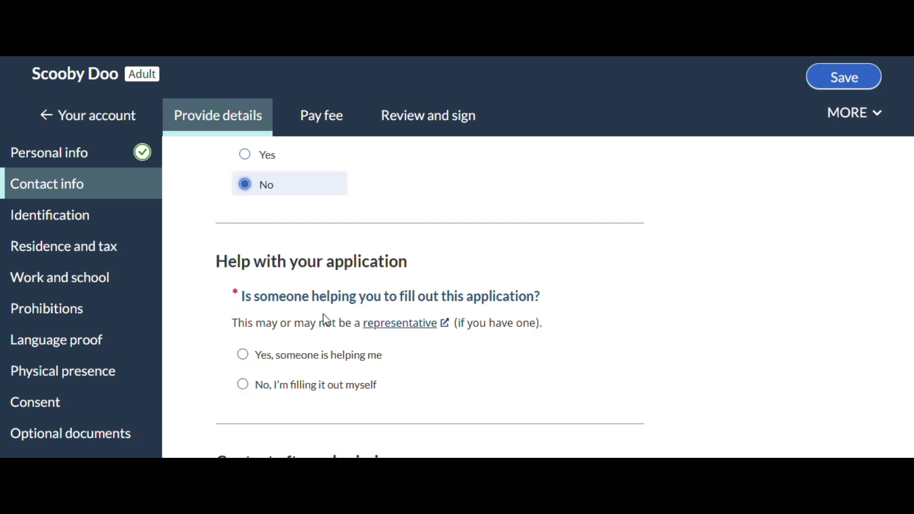
click(244, 391)
scroll(686, 315, down, 6)
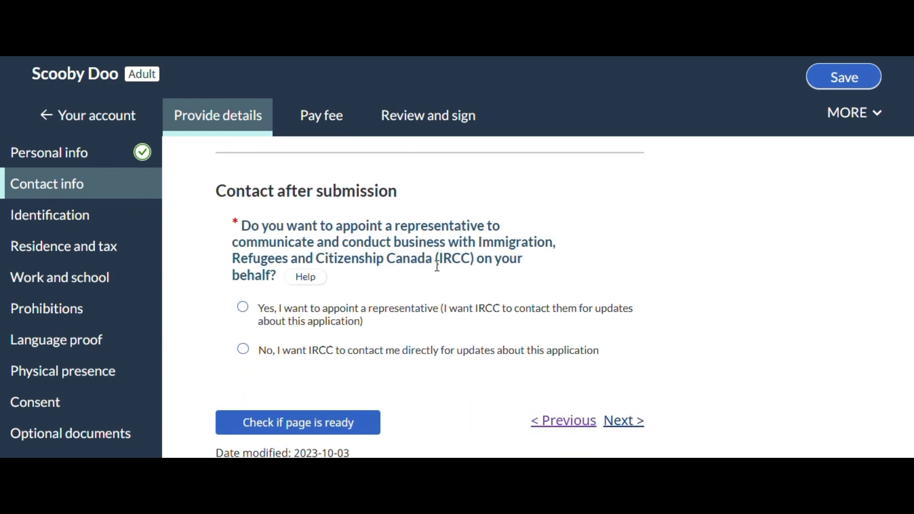
Choose direct IRCC contact instead of a representative, and save the checked Contact info page before continuing to Identification
click(243, 349)
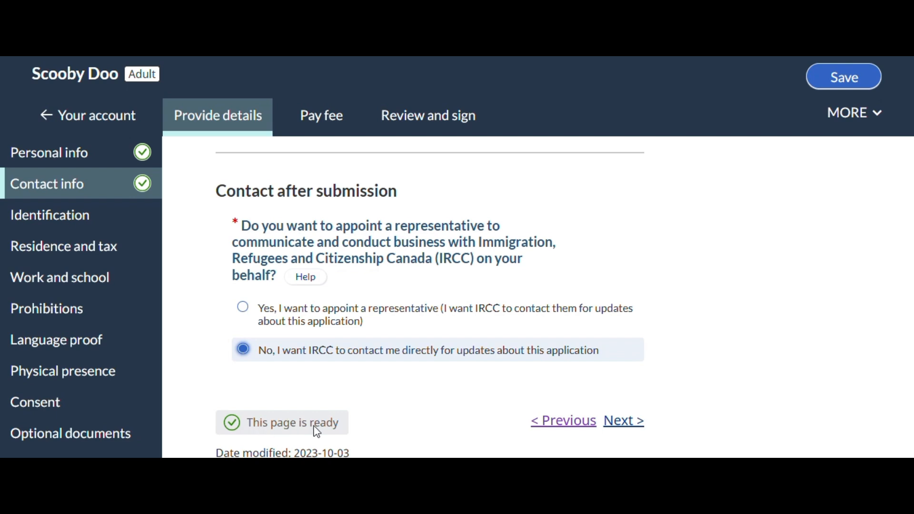
click(843, 84)
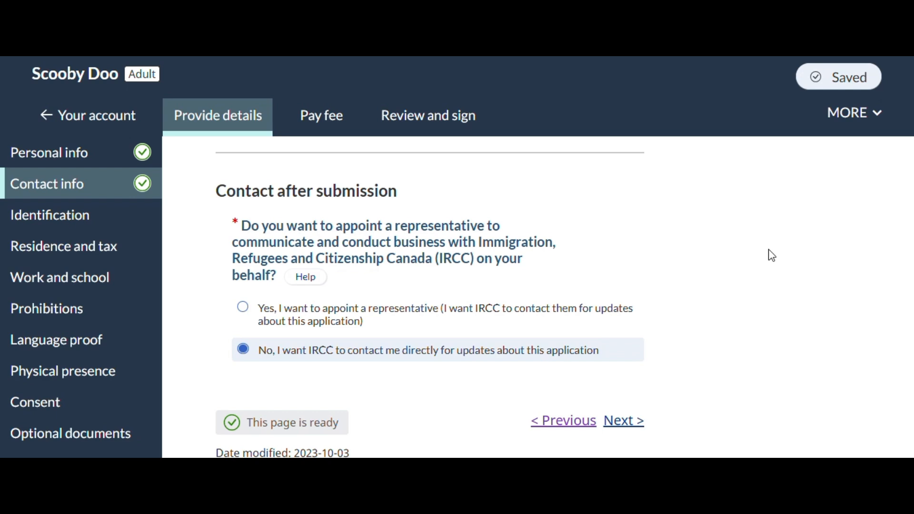
click(615, 421)
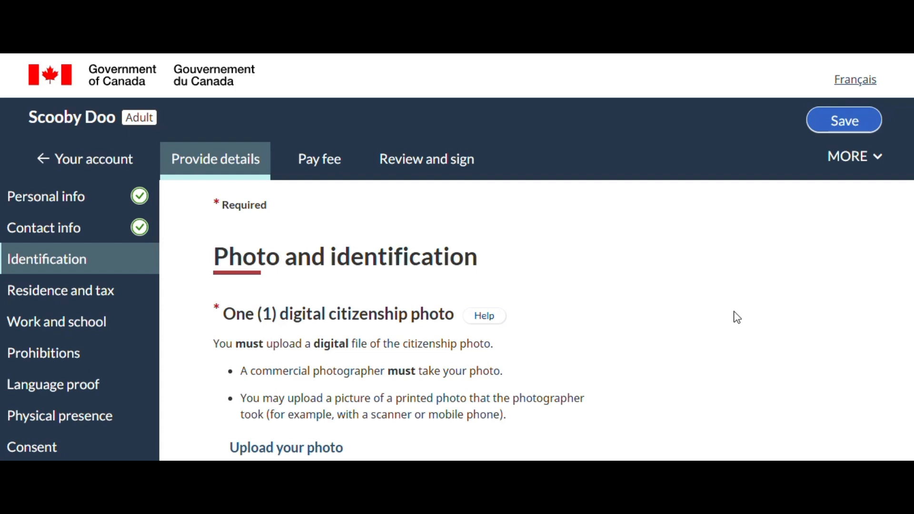
Review the citizenship photo requirements and enter Perfect Picture as the name of the photographer or business
scroll(735, 316, down, 4)
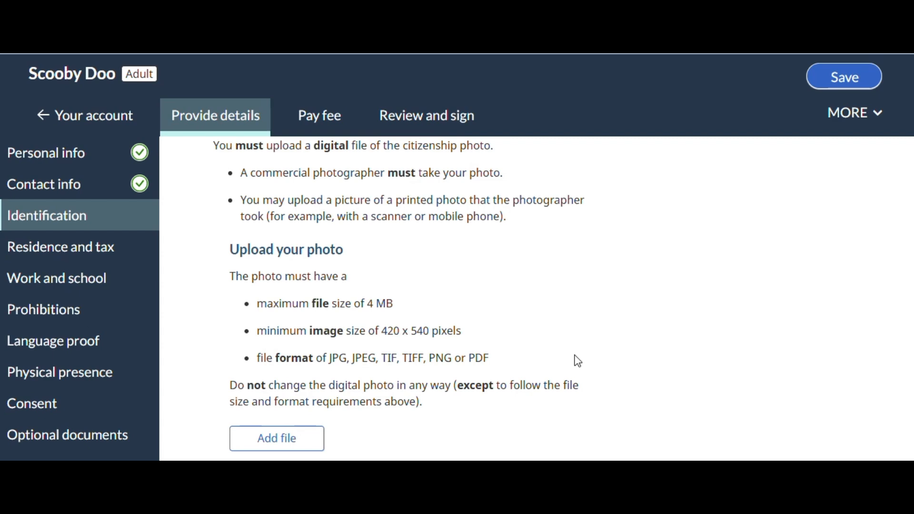
scroll(577, 361, down, 10)
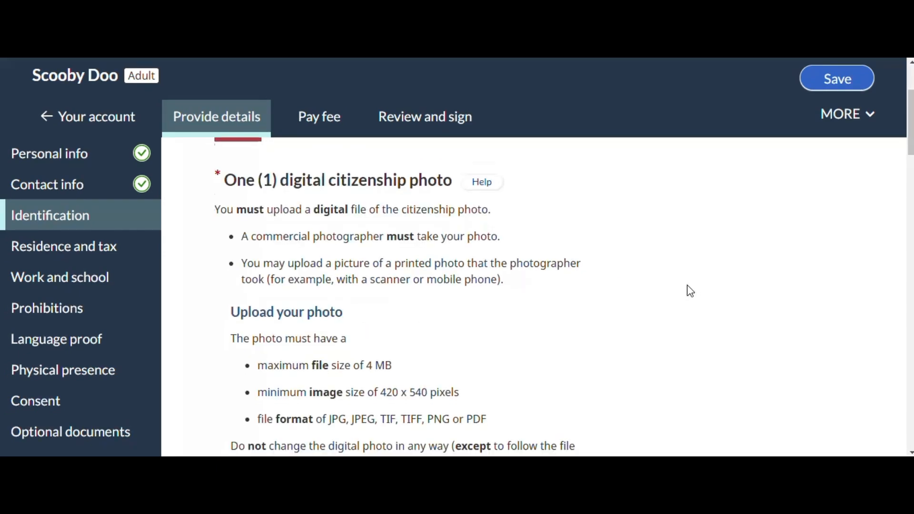
scroll(683, 296, down, 6)
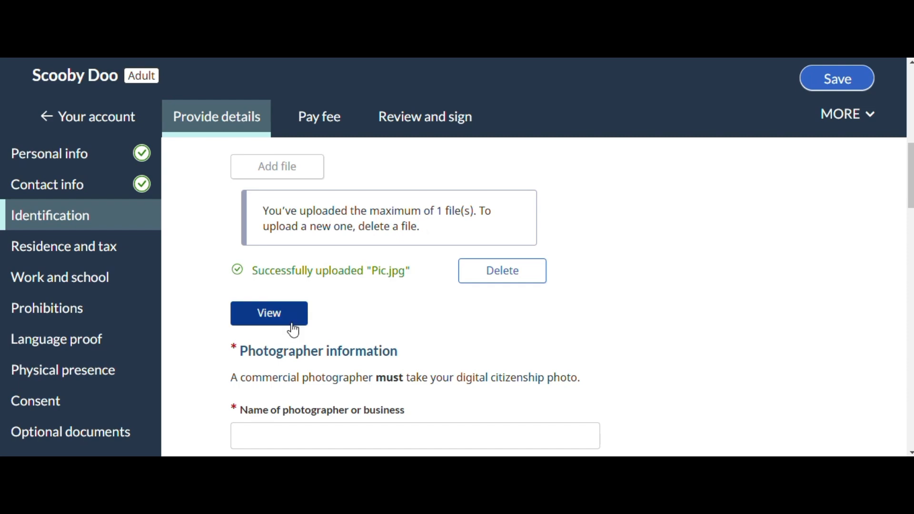
scroll(627, 298, down, 3)
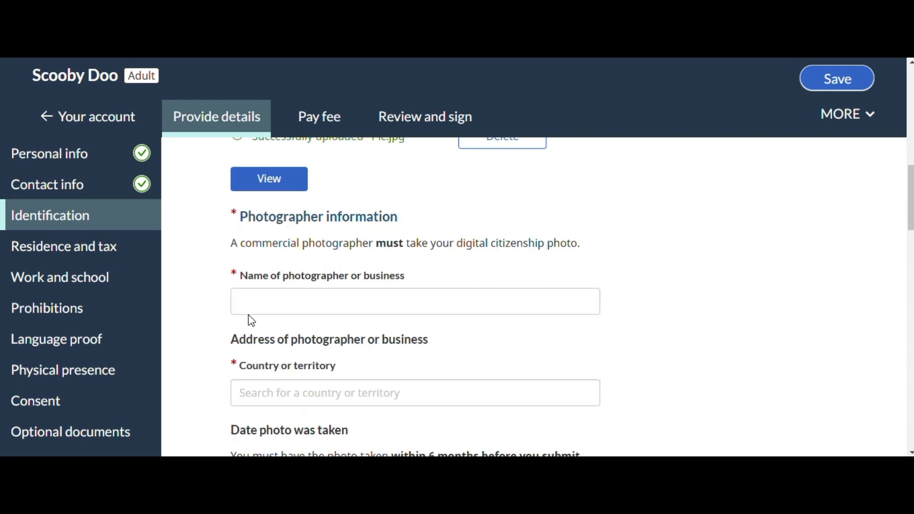
click(271, 291)
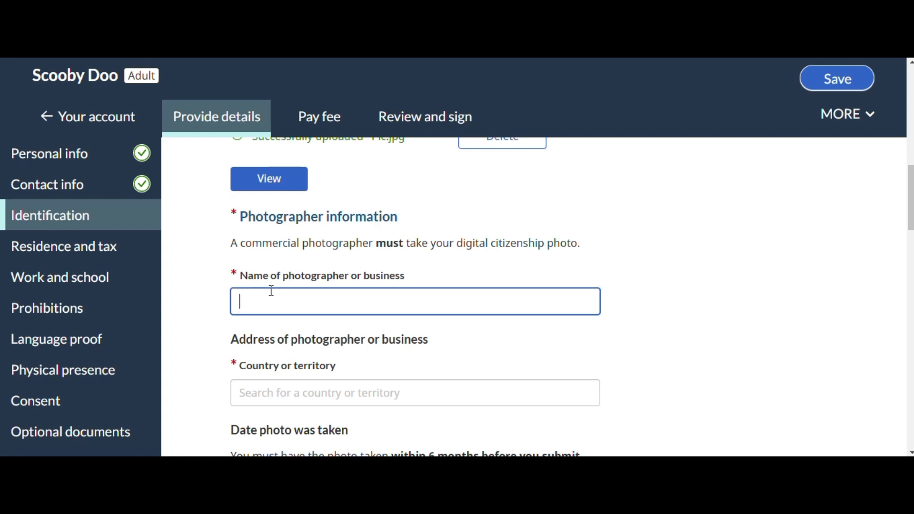
text(Perfect Picture)
Set the photographer's country to Canada and fill in the business address from the address search suggestions
scroll(271, 290, down, 1)
click(296, 320)
text(Canada)
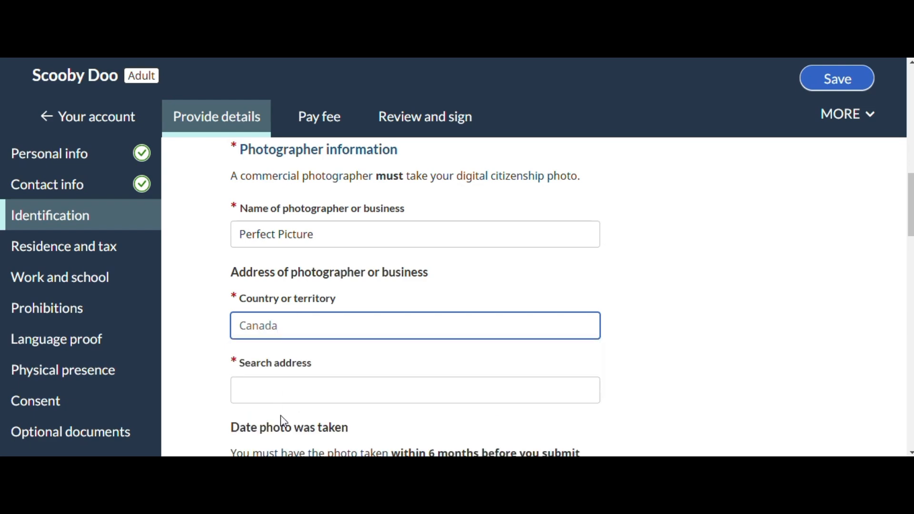
click(278, 394)
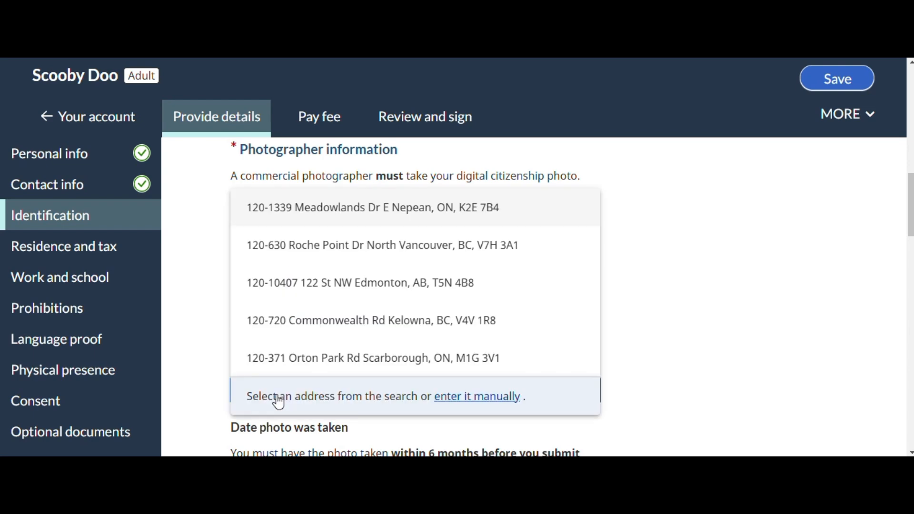
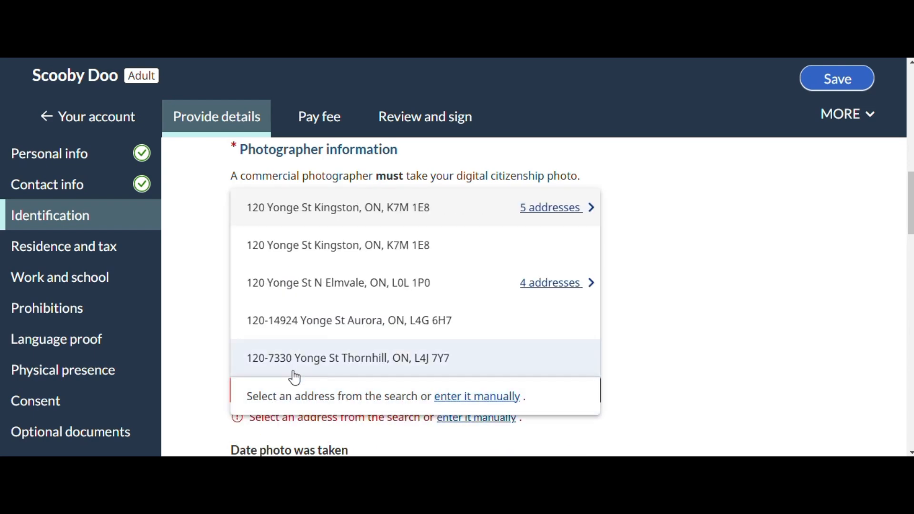
click(293, 367)
Set the date the citizenship photo was taken to 2024 December 15
scroll(897, 300, down, 3)
scroll(707, 330, down, 5)
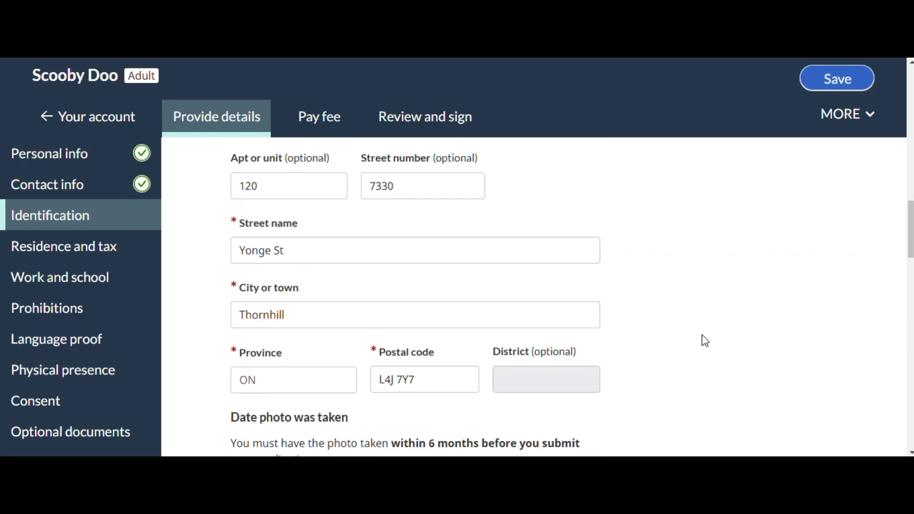
click(305, 375)
text(2024)
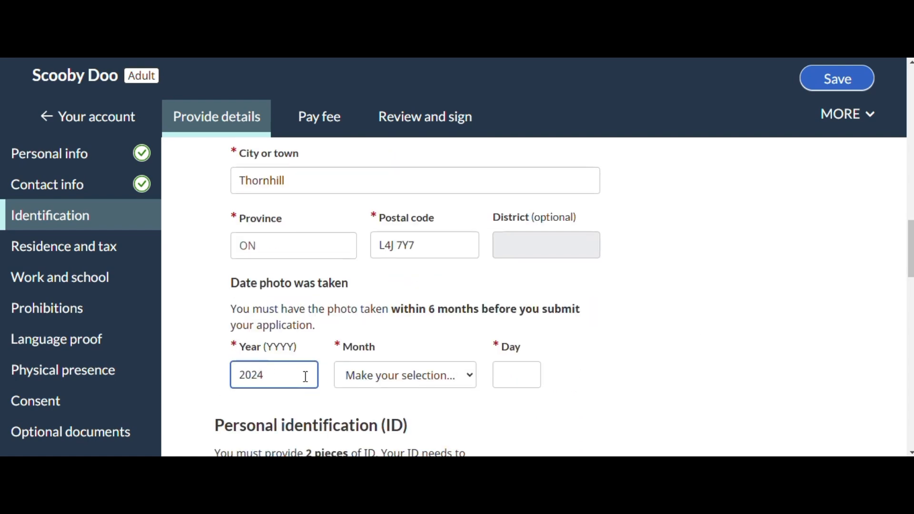
click(394, 375)
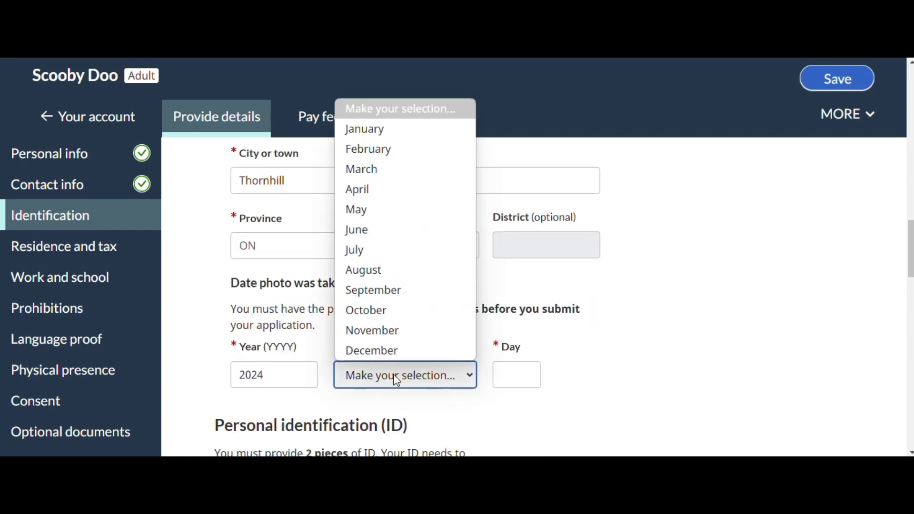
click(394, 355)
click(499, 376)
text(1)
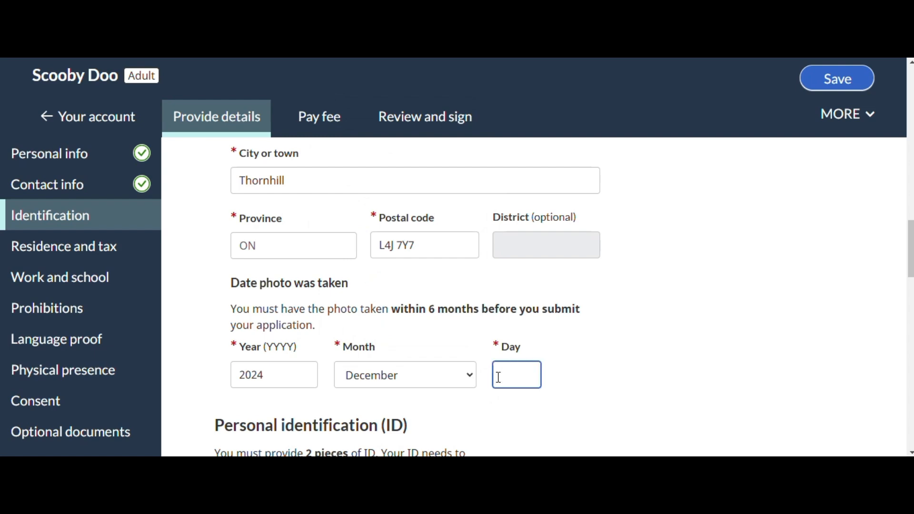
text(5)
Review the passport and driver's licence entries, check whether the Identification page is ready, and continue to Residence and tax
scroll(707, 304, down, 5)
scroll(704, 308, down, 2)
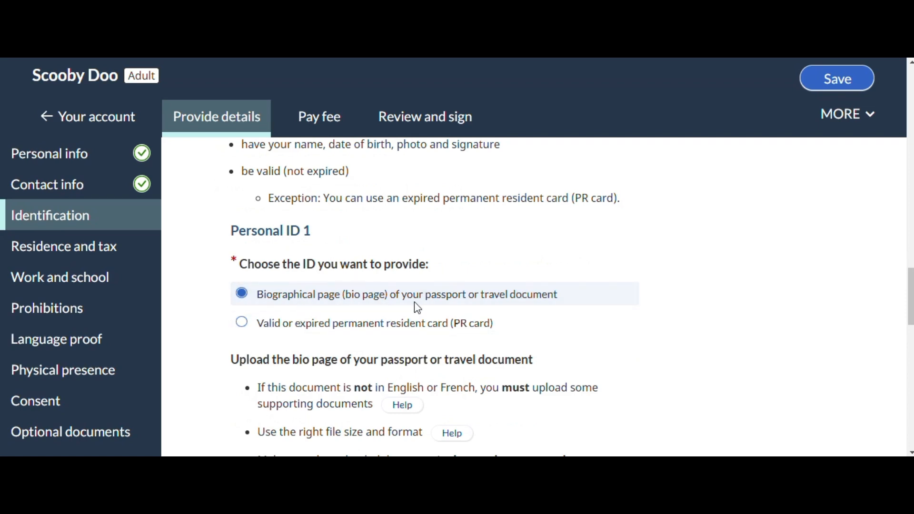
scroll(541, 310, down, 6)
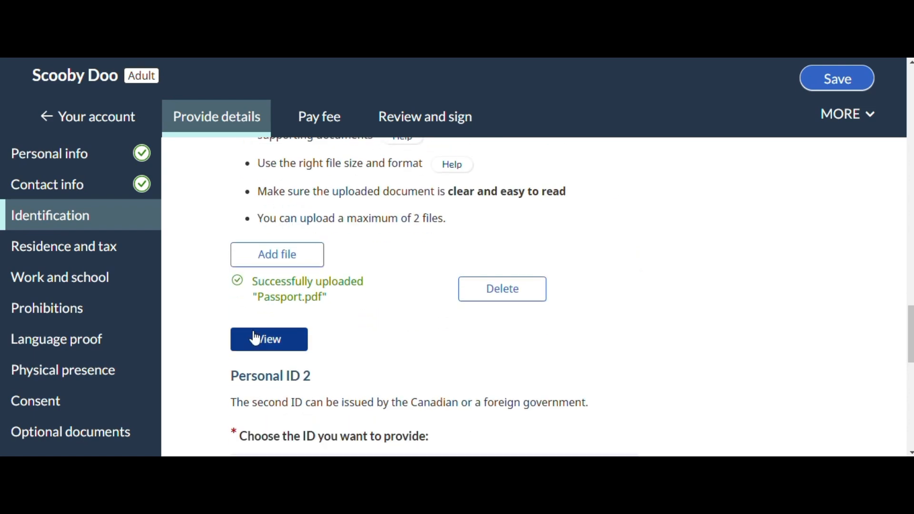
scroll(705, 305, down, 4)
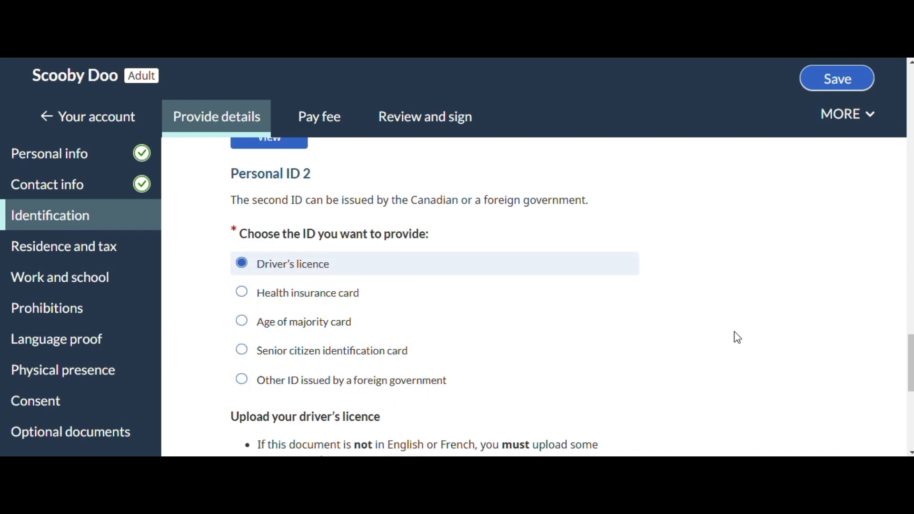
scroll(735, 336, down, 7)
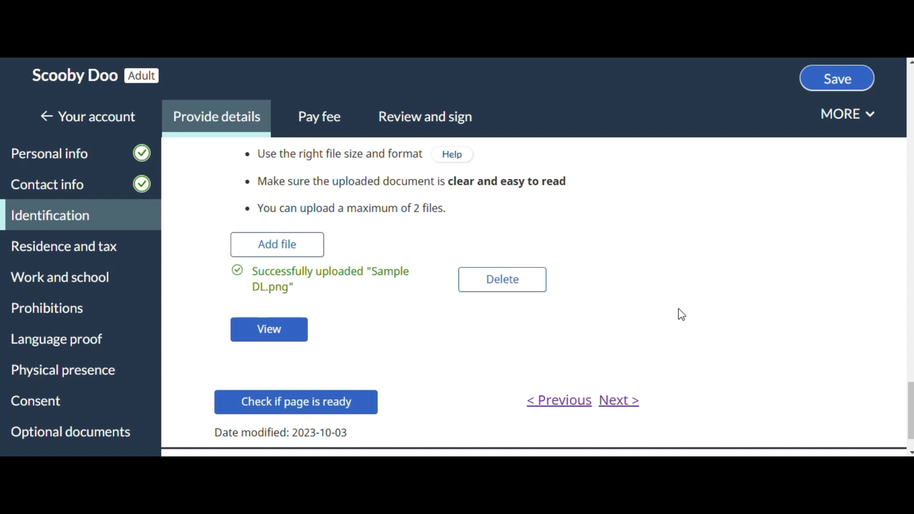
scroll(678, 309, down, 1)
click(290, 356)
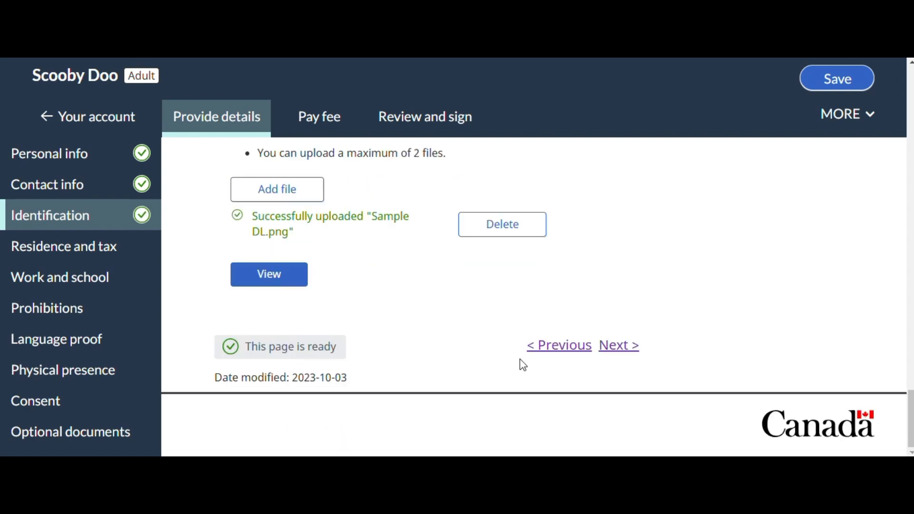
click(617, 346)
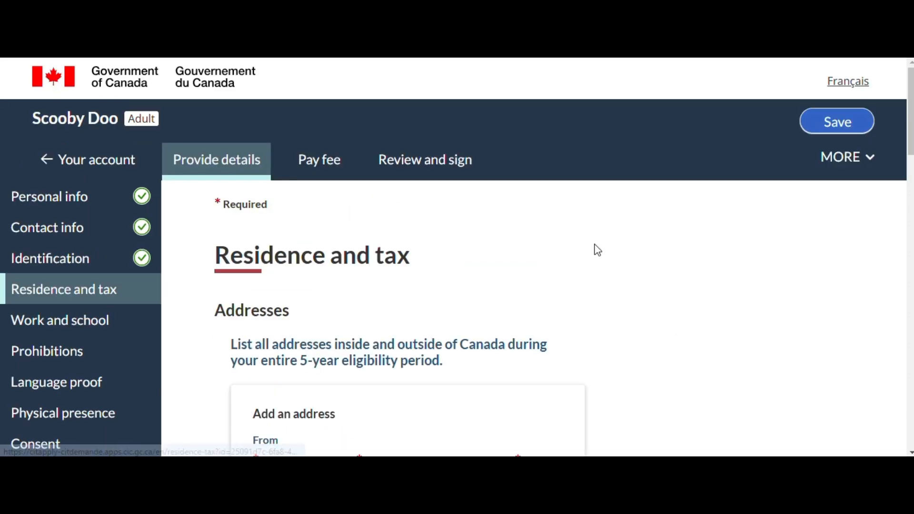
Set the From date of the residence entry to 2021 January 1 and mark it as the current address
scroll(738, 245, down, 2)
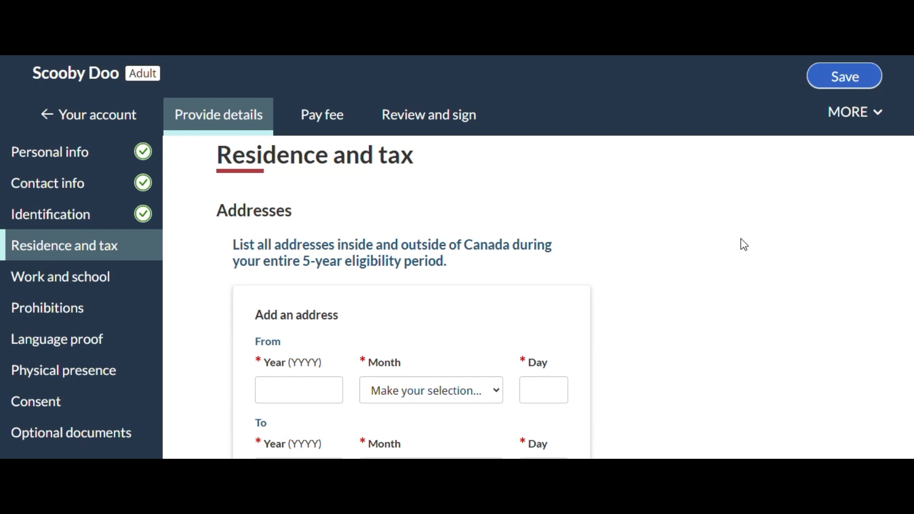
scroll(719, 272, down, 2)
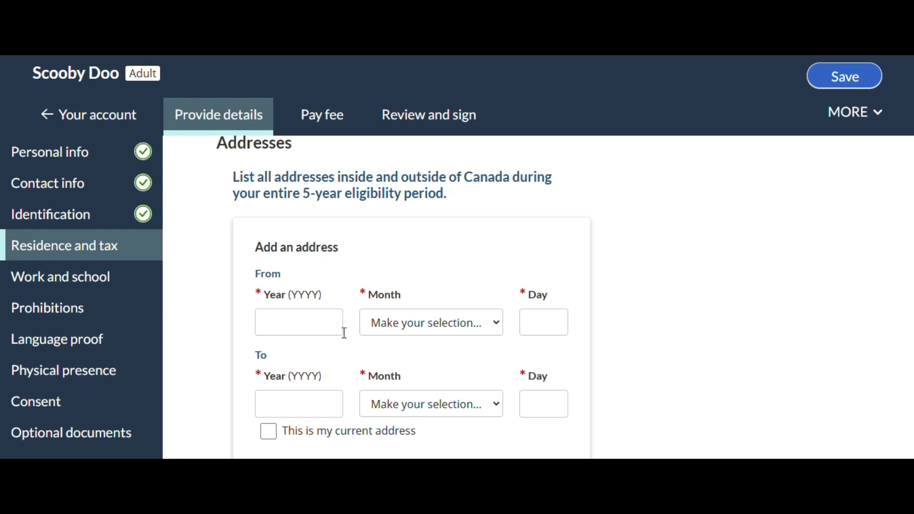
click(319, 323)
text(2021)
key(Tab)
key(Down)
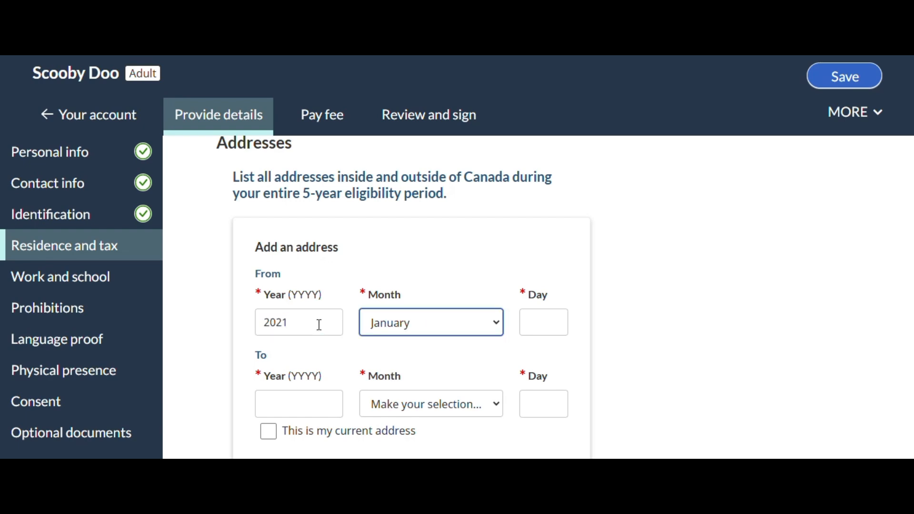
key(Tab)
text(1)
key(Tab)
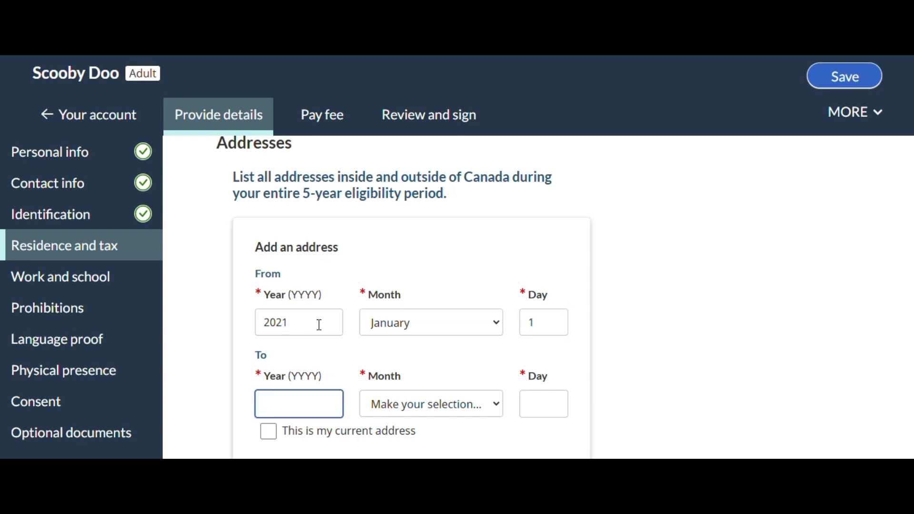
scroll(319, 325, down, 1)
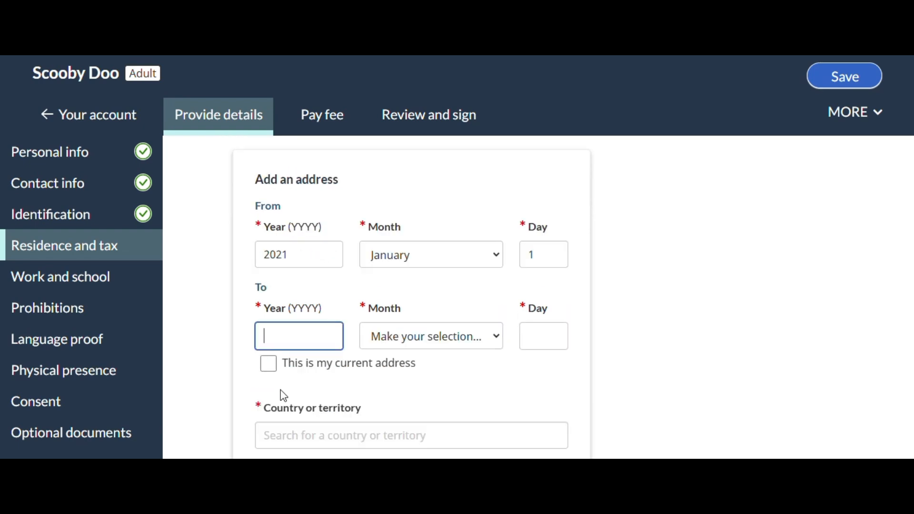
click(269, 363)
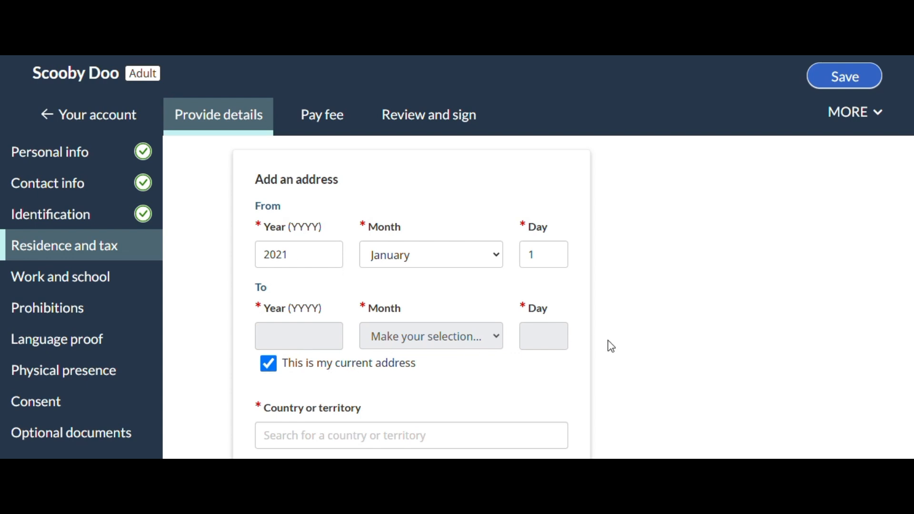
Set the residence country to Canada and fill in the applicant's street address from the address search suggestions
scroll(628, 332, down, 2)
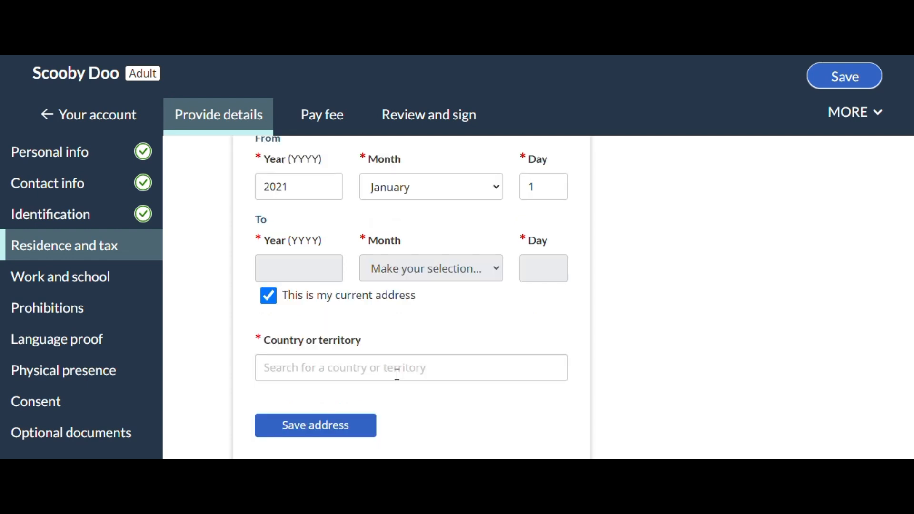
click(395, 372)
text(Canad)
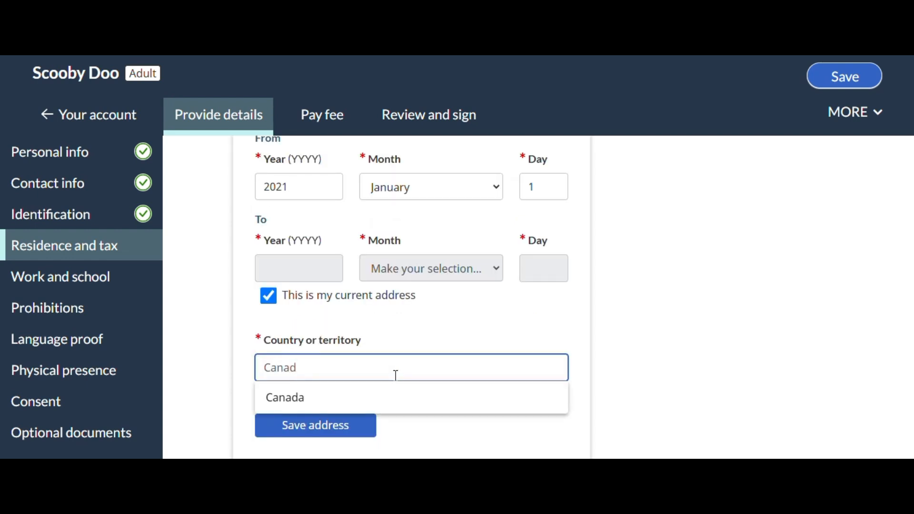
click(363, 398)
scroll(364, 404, down, 3)
click(288, 293)
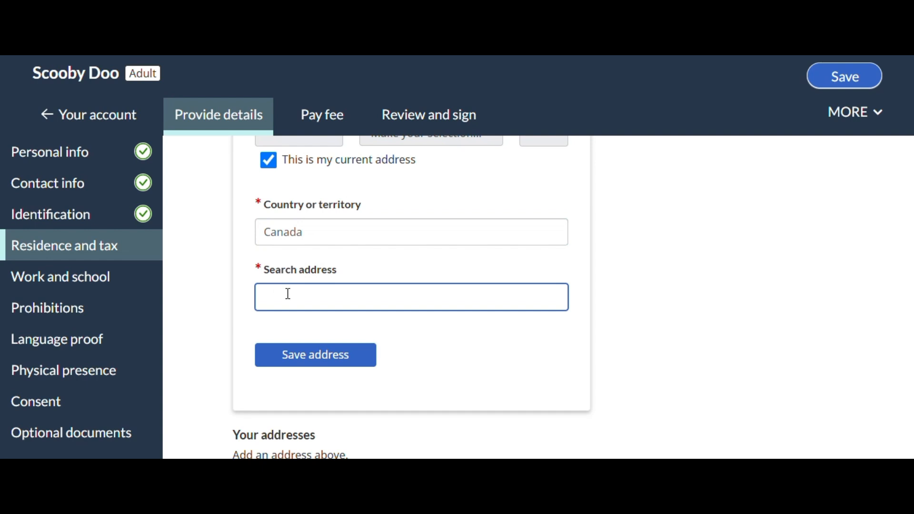
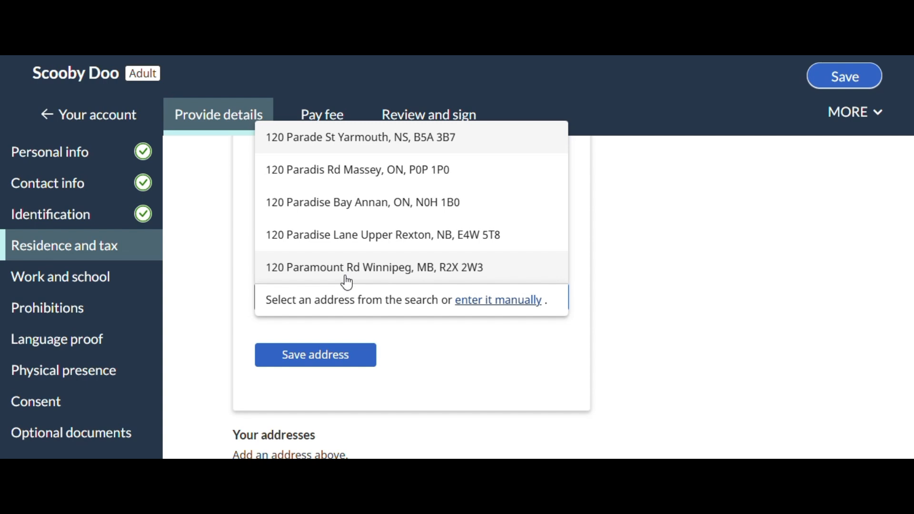
click(285, 336)
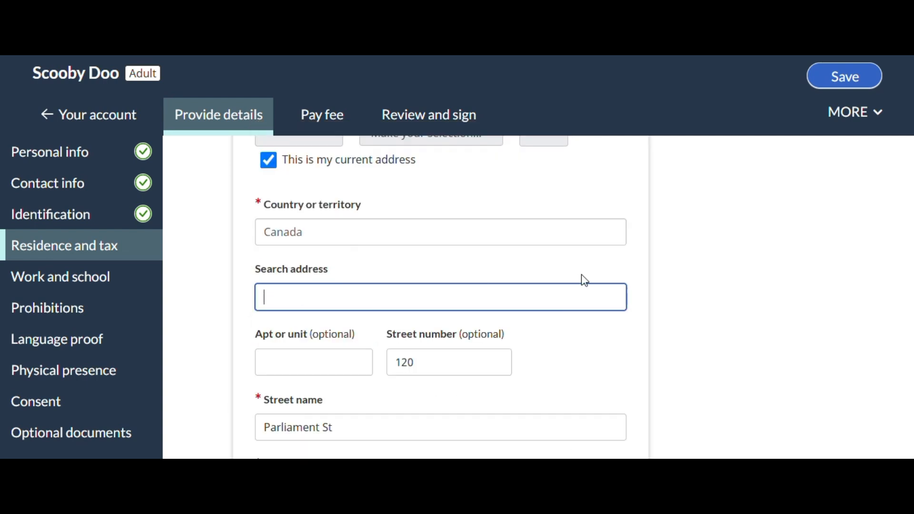
Check the filled-in residence address details and save the address to the list of addresses
scroll(444, 303, down, 2)
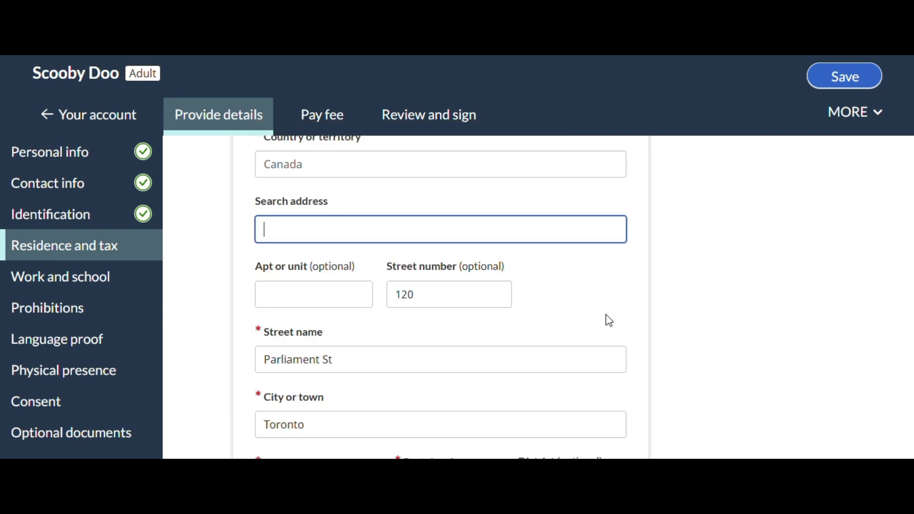
scroll(483, 292, down, 2)
scroll(438, 224, down, 2)
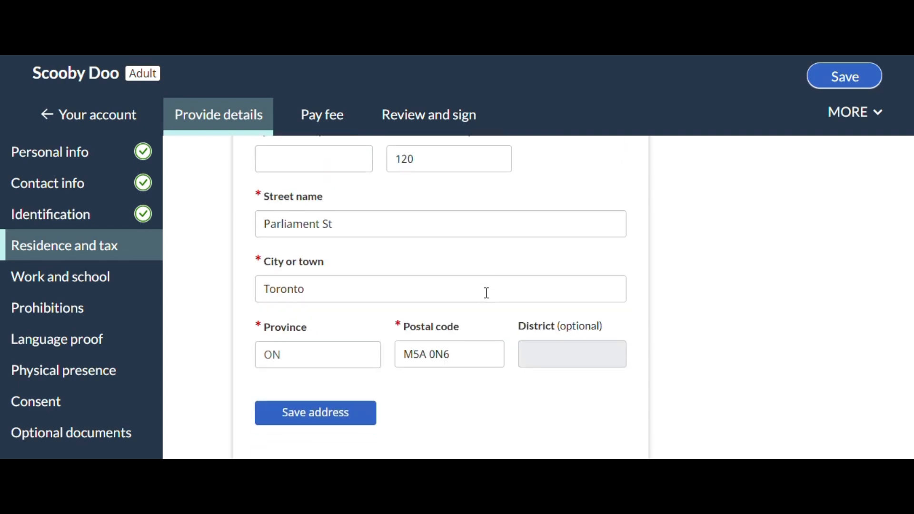
scroll(551, 357, down, 2)
click(291, 351)
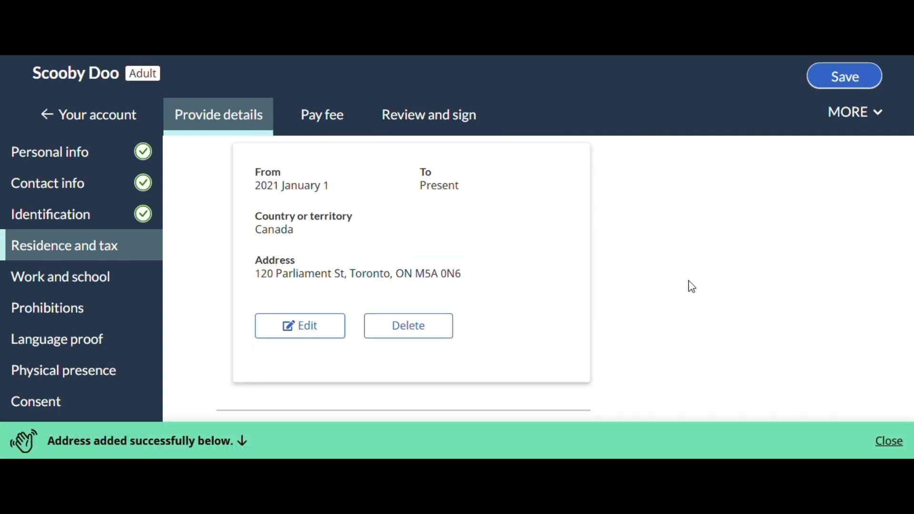
Start a second residence address entry and set its From date to 2020 January 1
scroll(640, 264, up, 2)
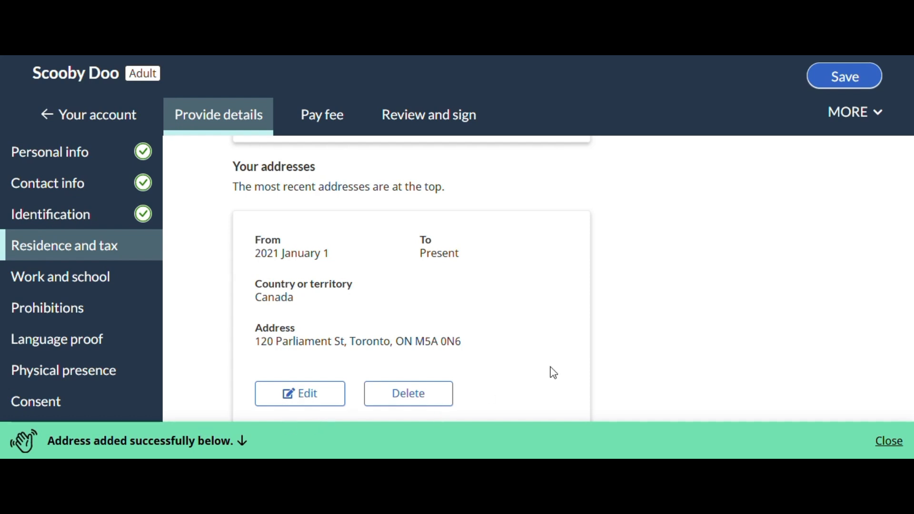
scroll(694, 312, down, 4)
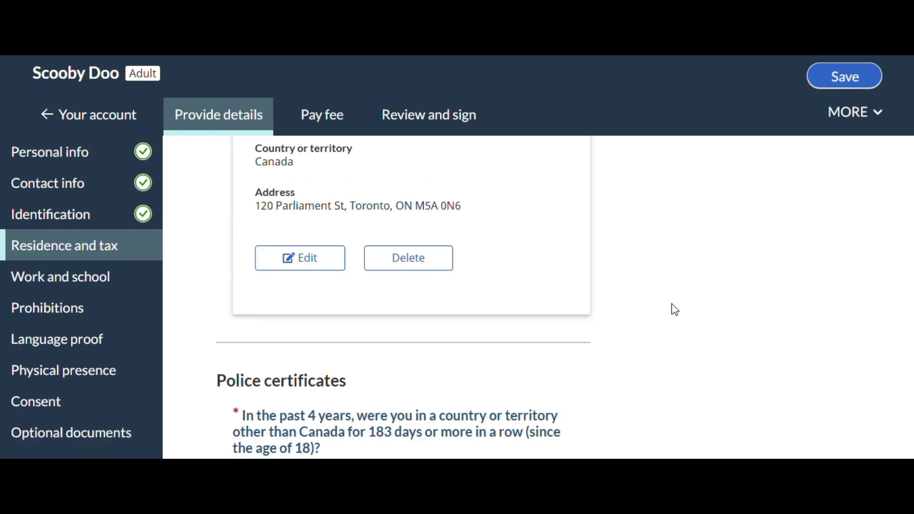
scroll(667, 345, up, 9)
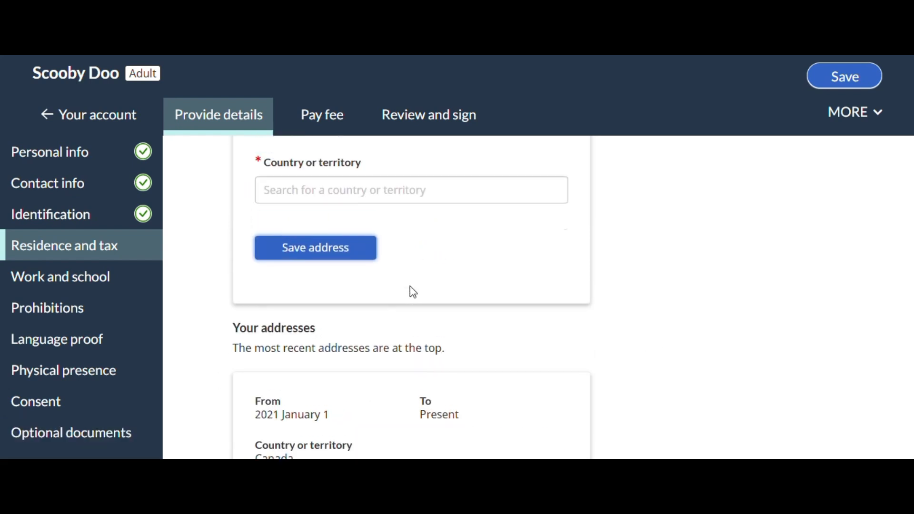
scroll(410, 289, up, 8)
click(293, 257)
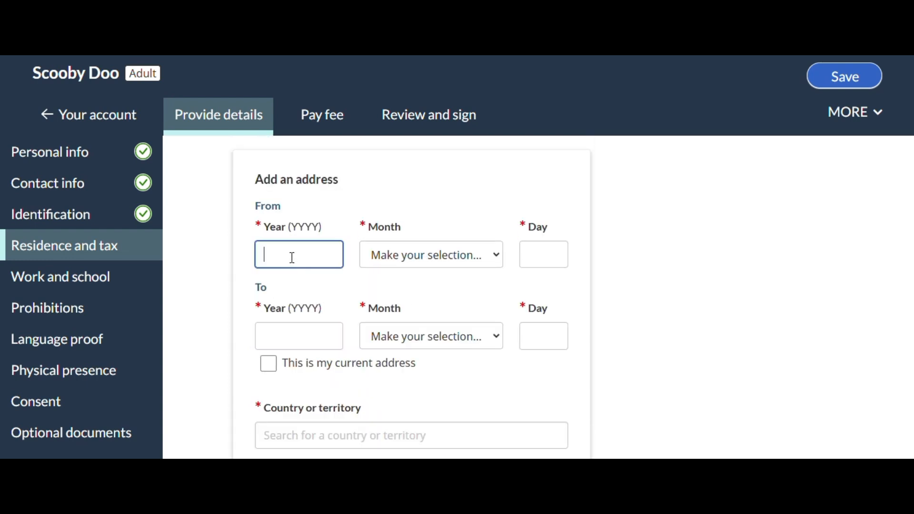
text(2020)
key(Tab)
key(Down)
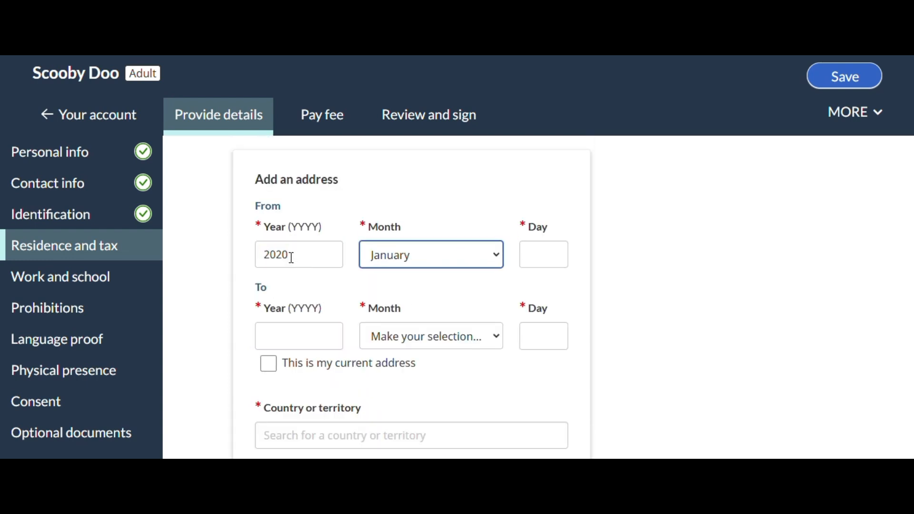
key(Tab)
text(1)
Set the To date of the second residence entry to 2020 December 31
key(Tab)
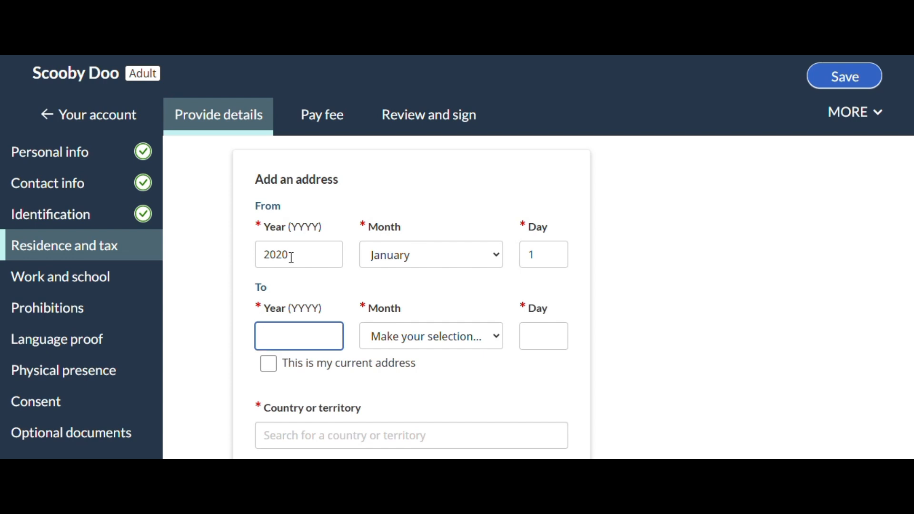
text(2020)
key(Tab)
key(d)
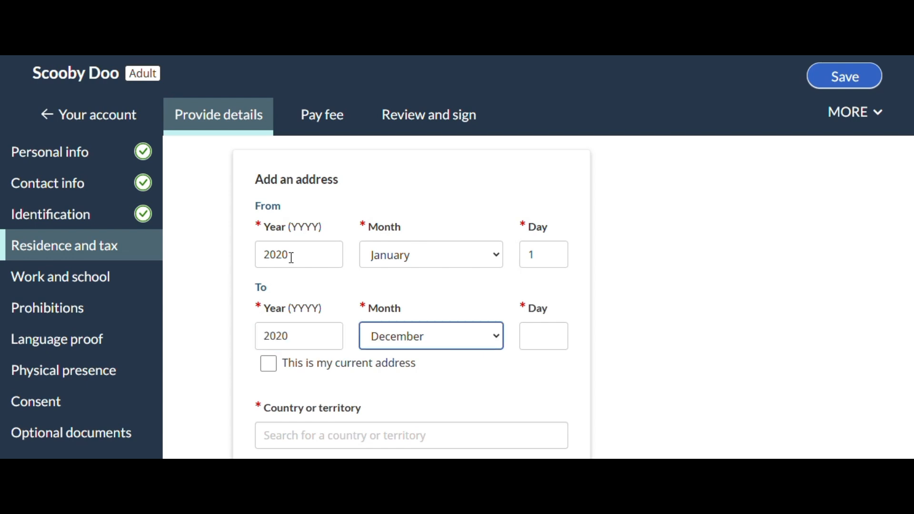
key(Tab)
text(1)
key(BackSpace)
text(31)
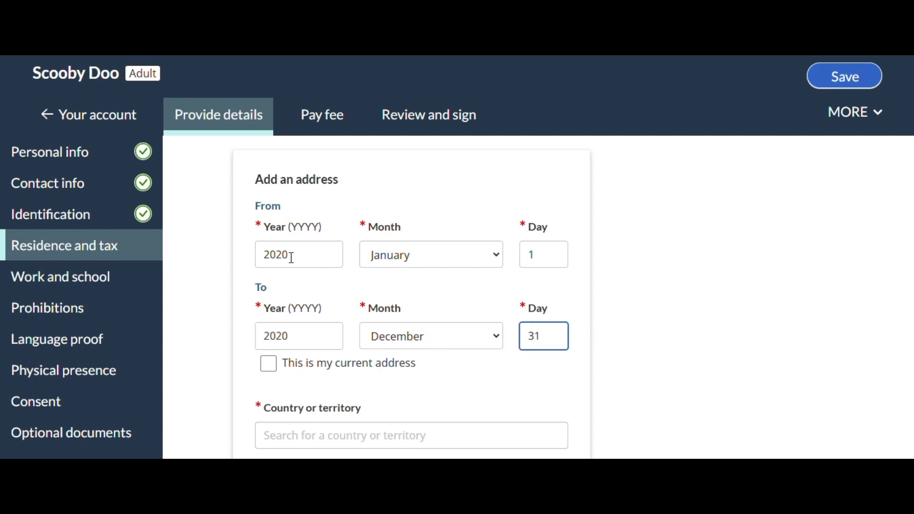
Set the country of the second residence entry to India
scroll(381, 277, down, 3)
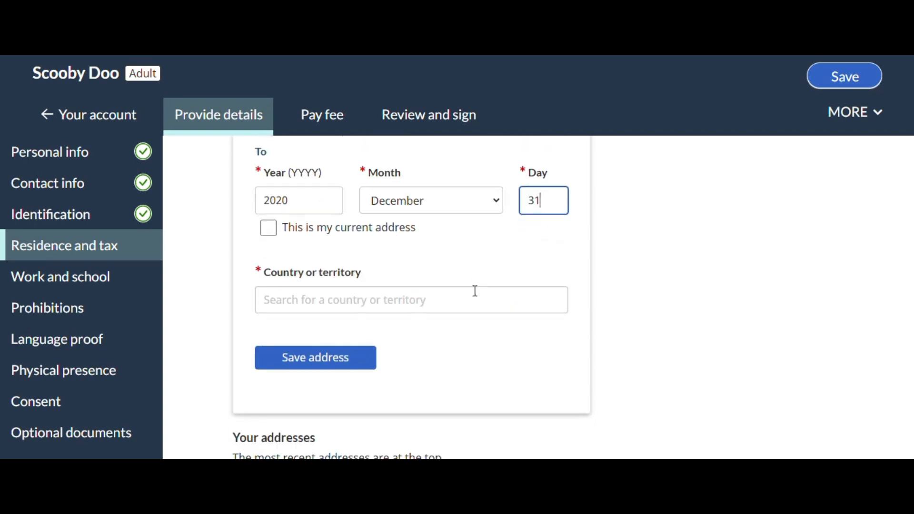
click(384, 304)
text(Ind)
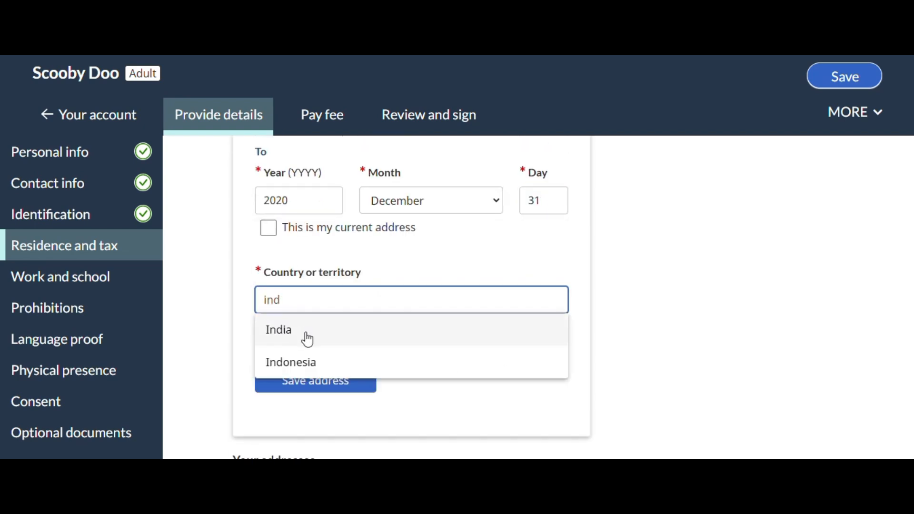
click(306, 334)
Fill in the street name, city and postal code of the India address and save it to the address list
scroll(414, 290, down, 3)
click(307, 301)
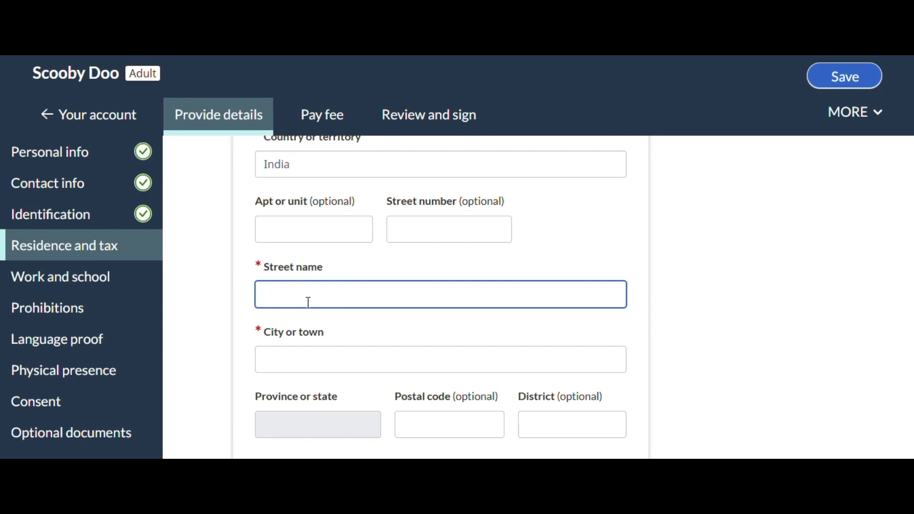
text(ABC Street)
click(382, 363)
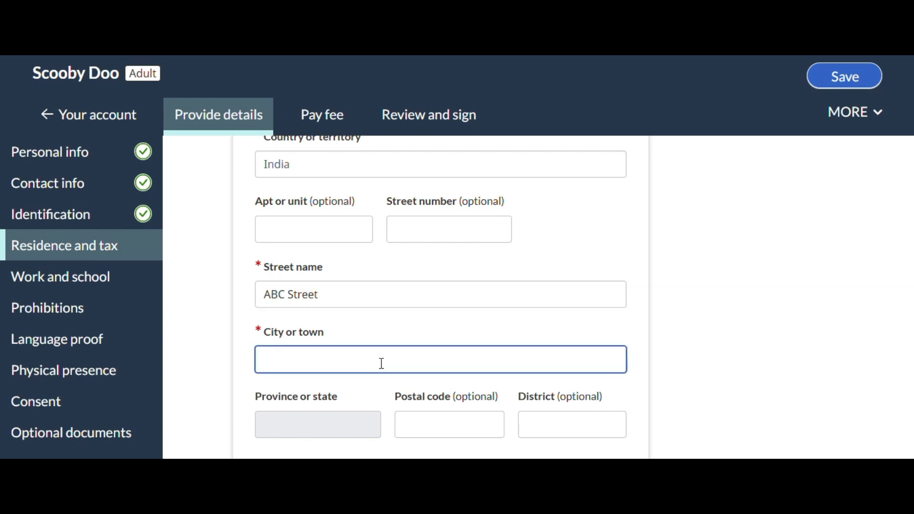
text(Delhi)
scroll(428, 333, down, 3)
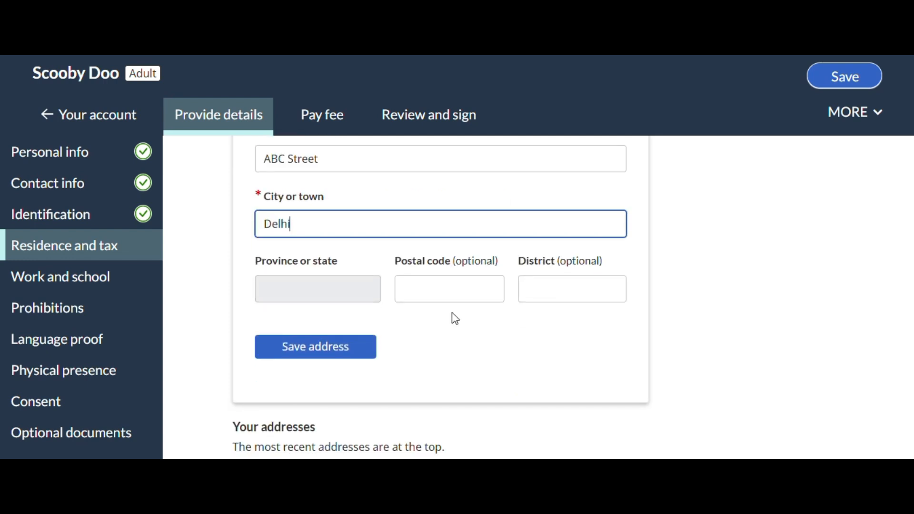
click(445, 292)
text(110045)
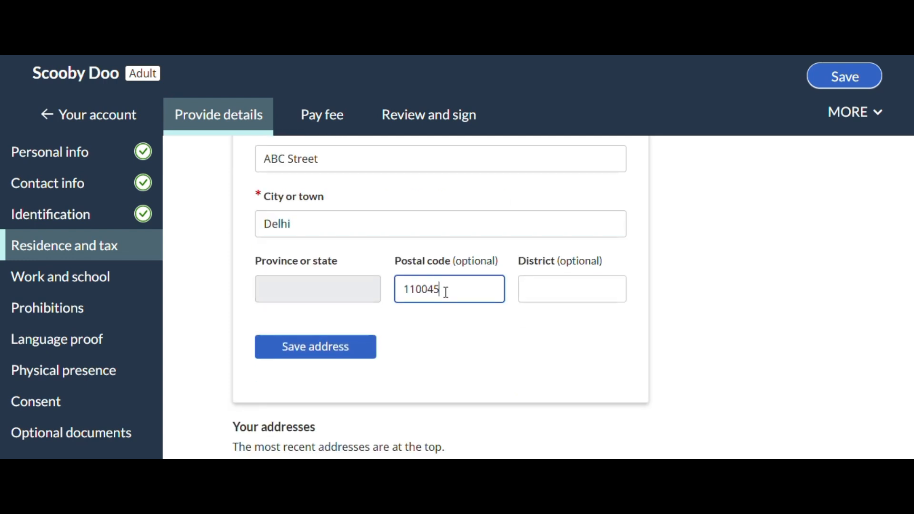
click(328, 349)
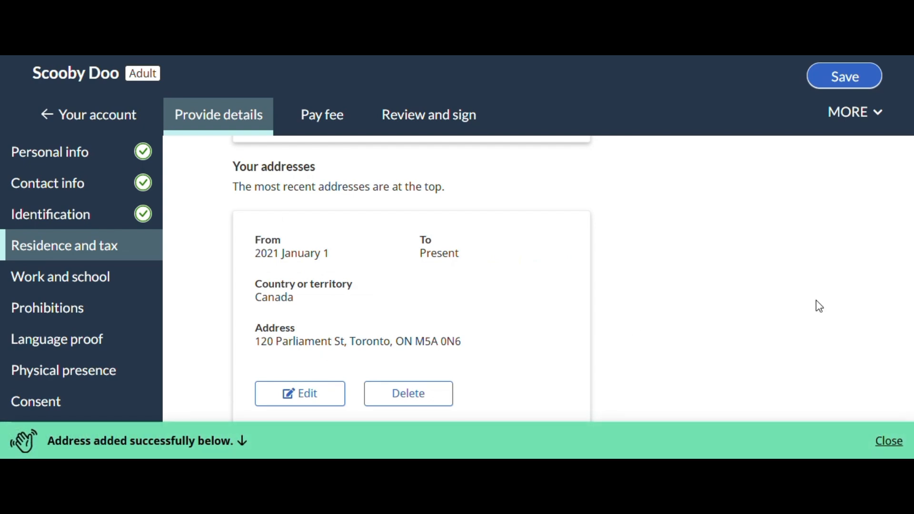
Review the saved addresses and answer No to having been outside Canada for 183 days or more in a row in the past 4 years
scroll(632, 290, up, 2)
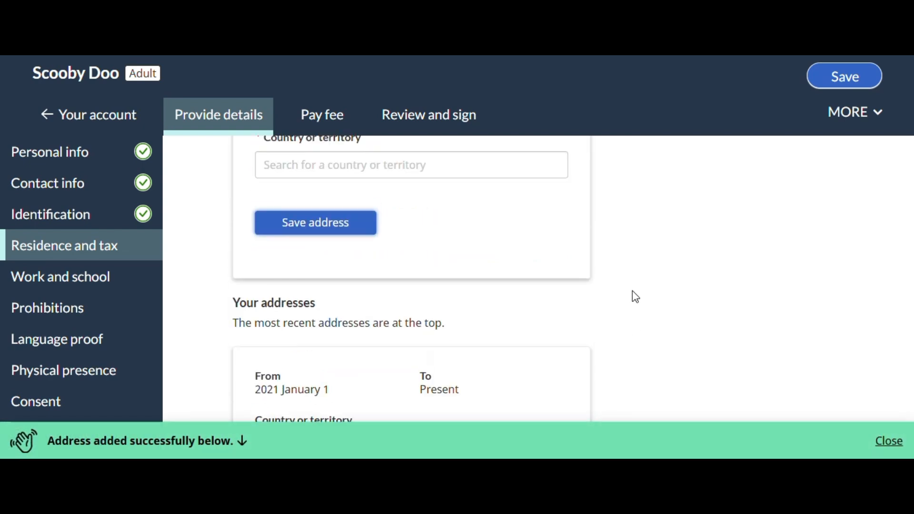
scroll(627, 294, down, 2)
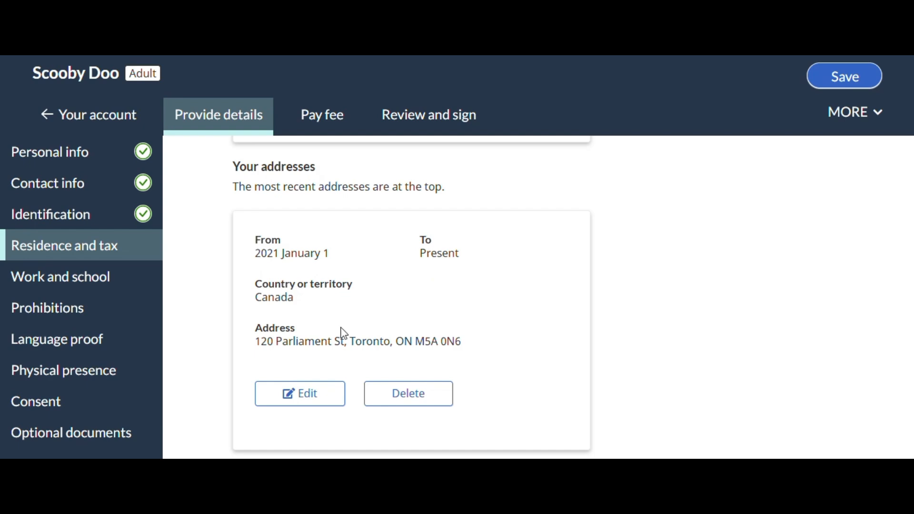
scroll(645, 322, down, 5)
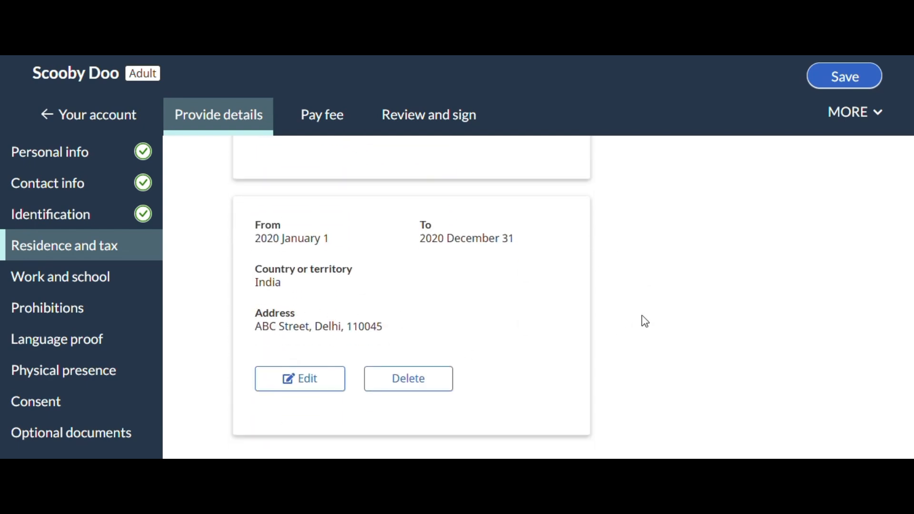
scroll(621, 326, down, 5)
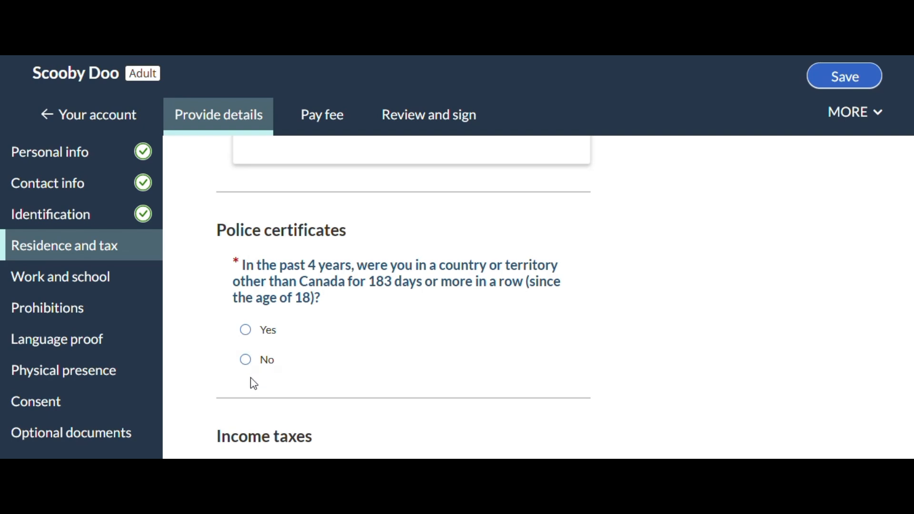
click(246, 363)
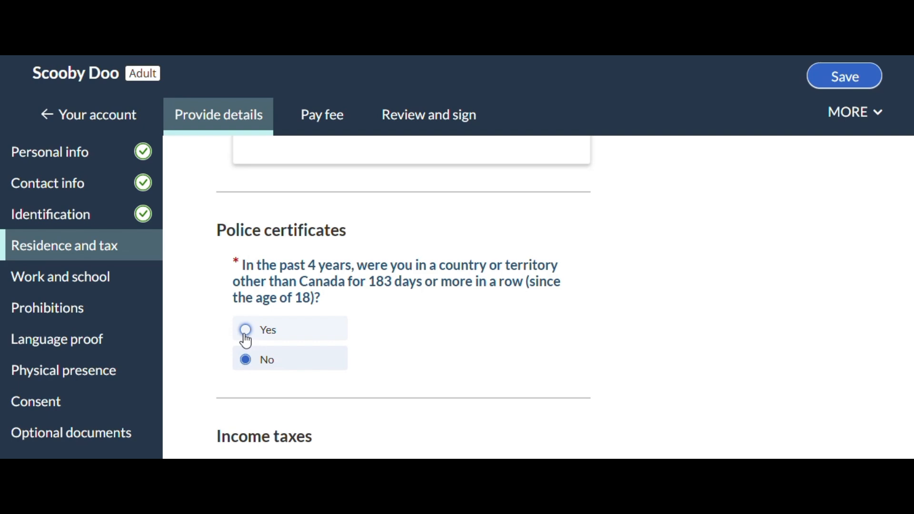
click(245, 329)
scroll(427, 373, down, 2)
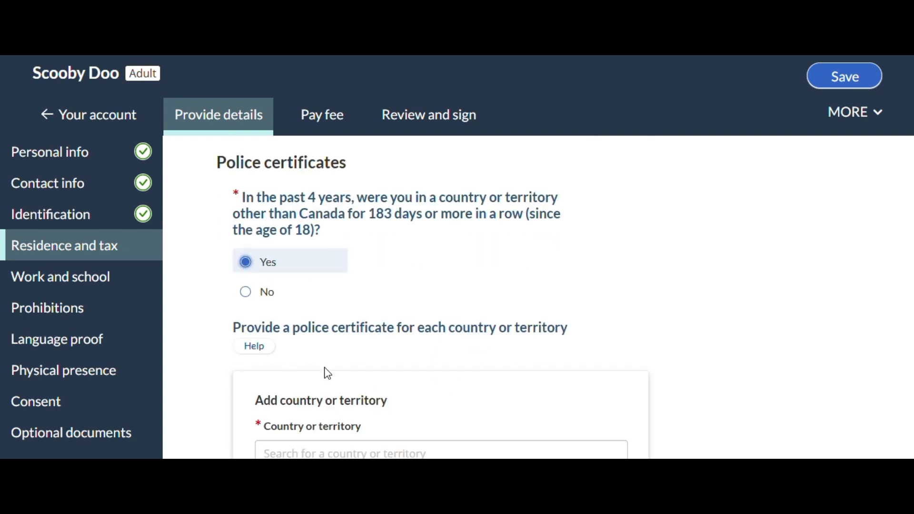
click(246, 292)
scroll(565, 253, down, 4)
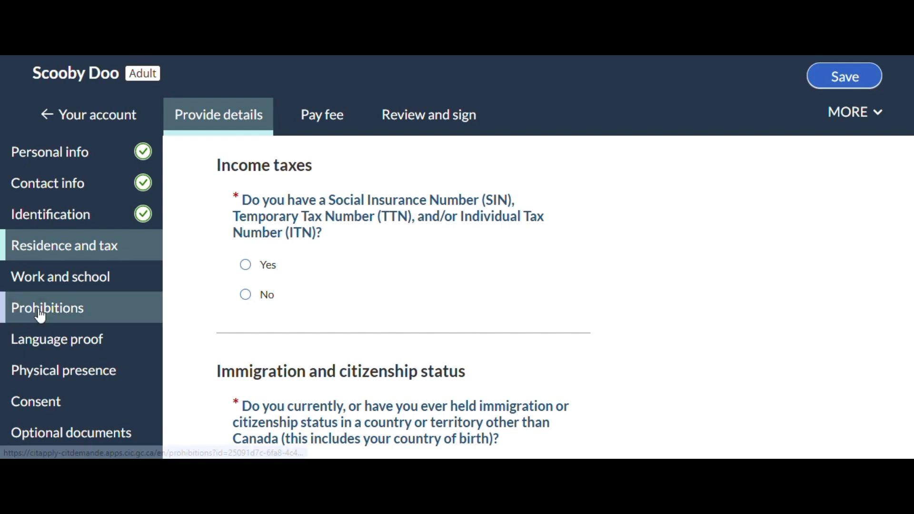
Answer Yes to having a SIN, TTN or ITN and enter the 9-digit tax filing number without spaces
click(246, 265)
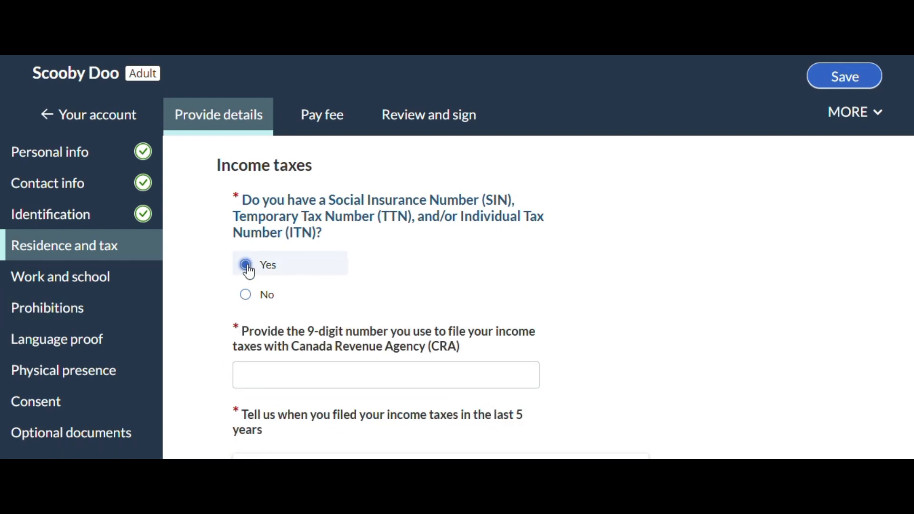
scroll(357, 307, down, 2)
click(358, 307)
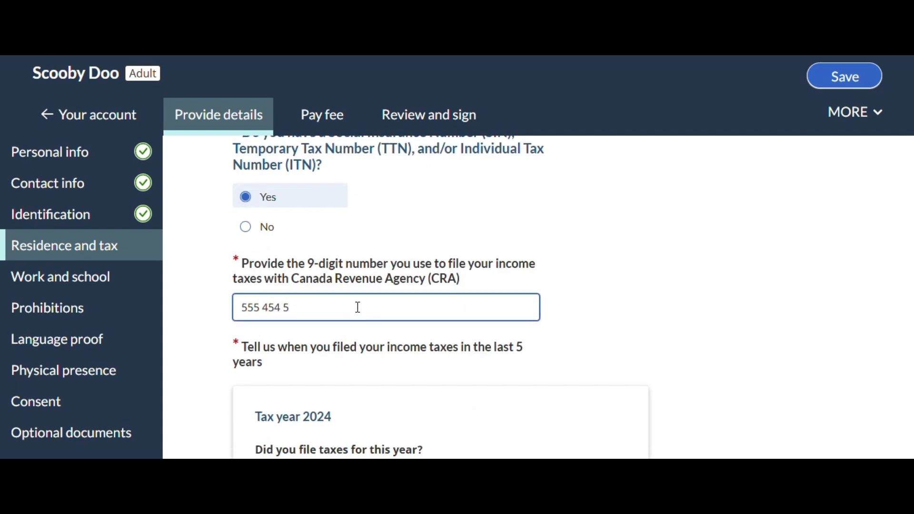
key(Left)
key(Left)
key(Left)
key(Left)
Mark income taxes as filed for tax years 2024, 2023, 2022 and 2021
scroll(595, 268, down, 3)
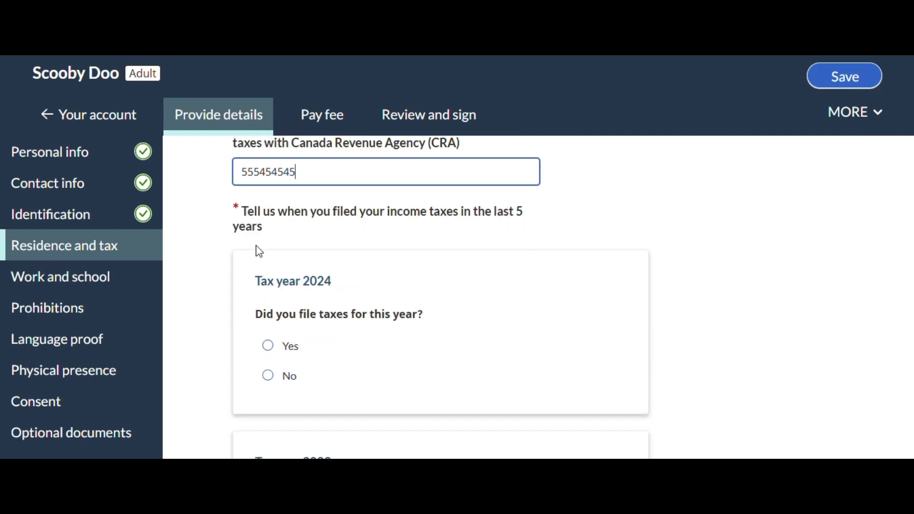
click(270, 347)
scroll(523, 266, down, 1)
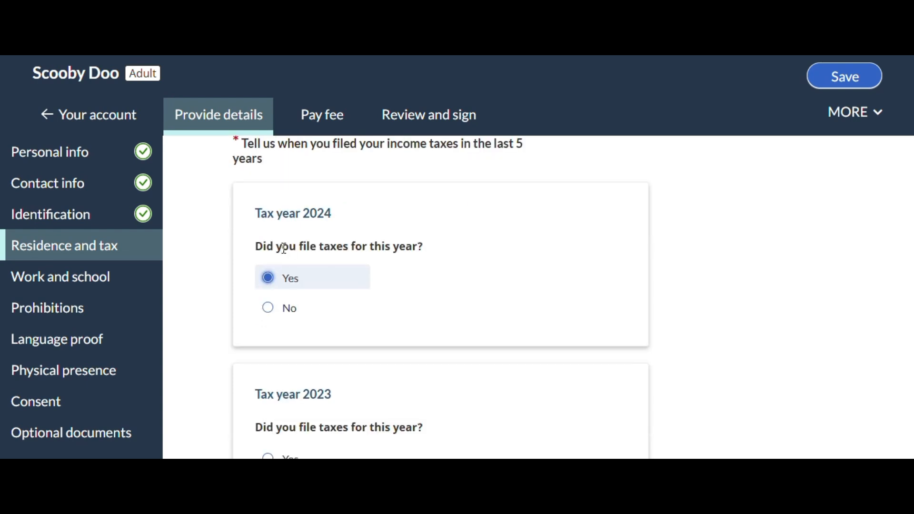
scroll(481, 255, down, 1)
scroll(466, 277, down, 1)
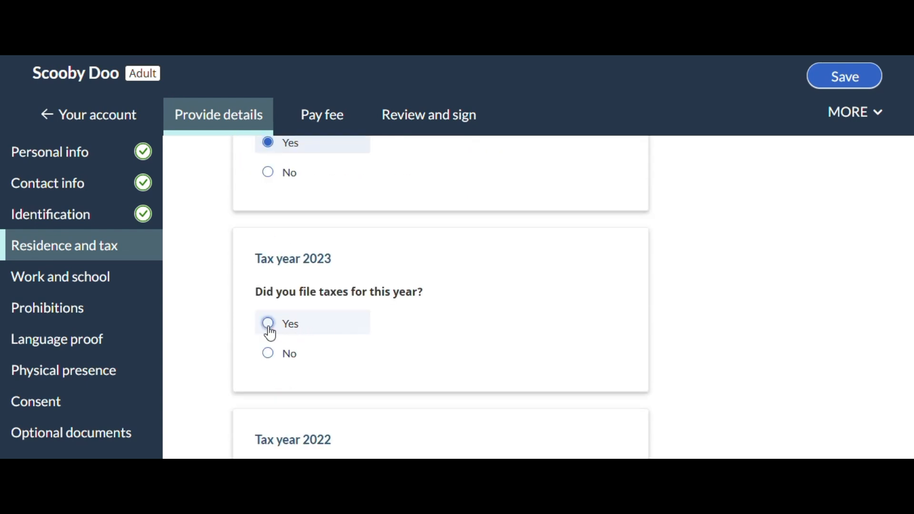
click(267, 324)
scroll(471, 303, down, 2)
click(271, 373)
scroll(433, 312, down, 2)
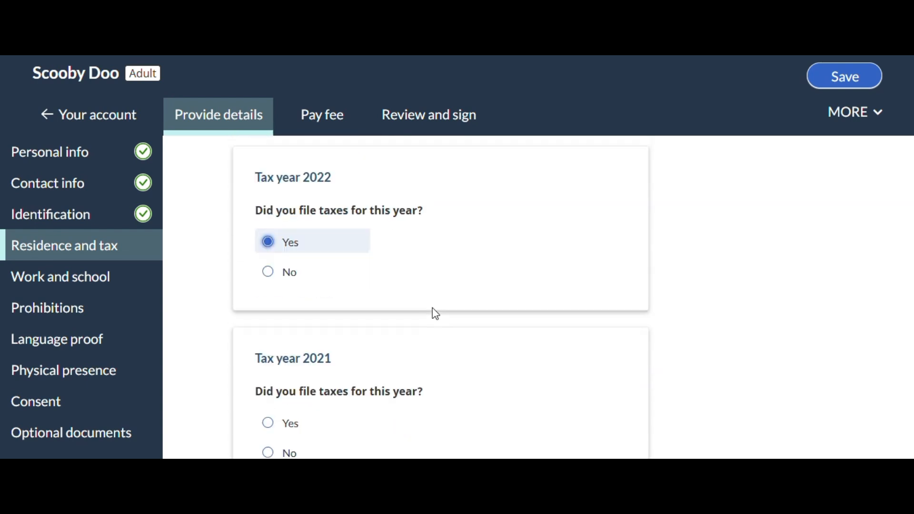
scroll(431, 316, down, 2)
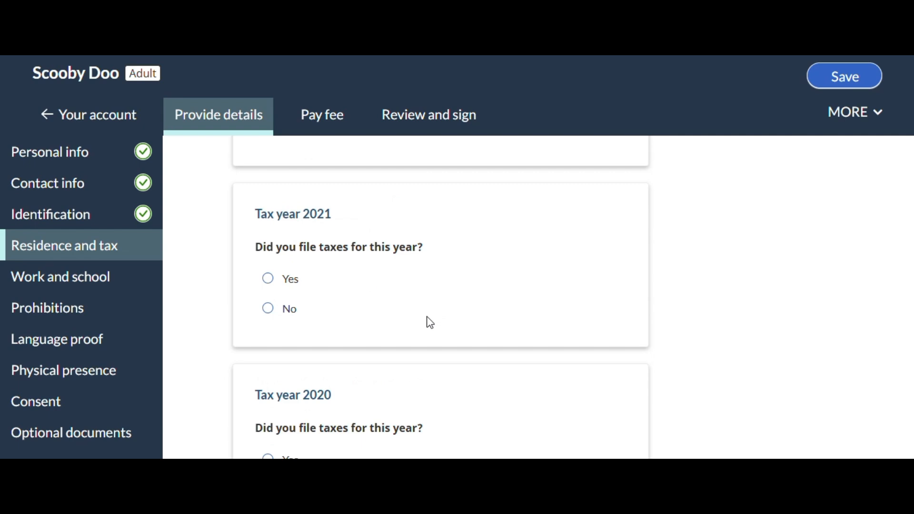
click(269, 280)
Answer No to both filing and being required to file taxes for 2020, and consent to the tax number release to CRA
scroll(533, 241, down, 2)
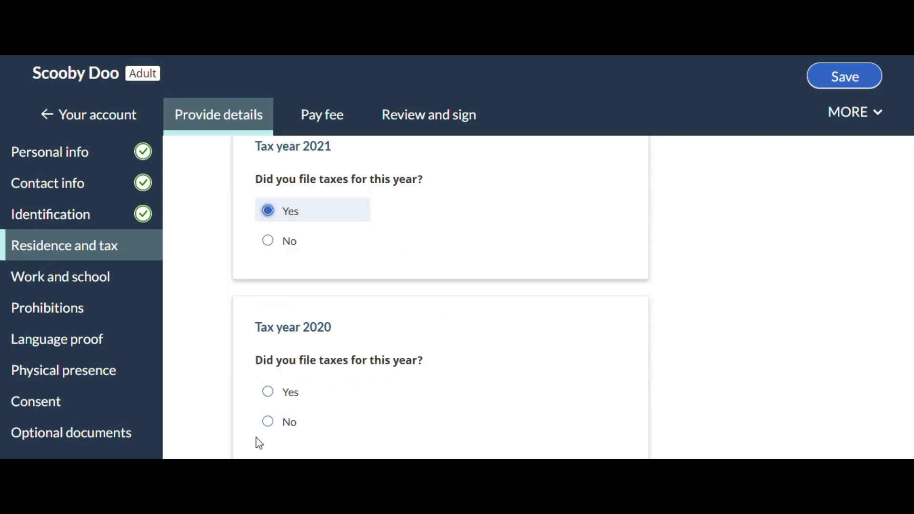
click(269, 421)
scroll(593, 318, down, 3)
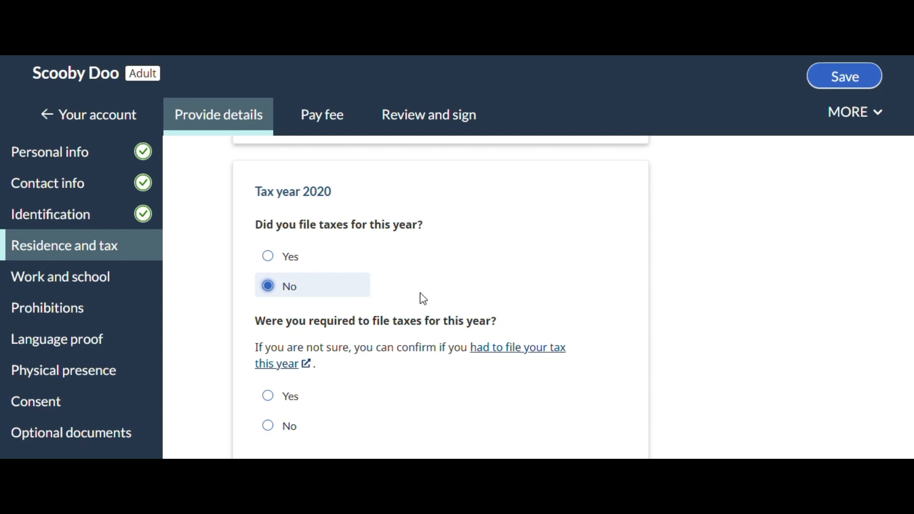
scroll(501, 286, down, 1)
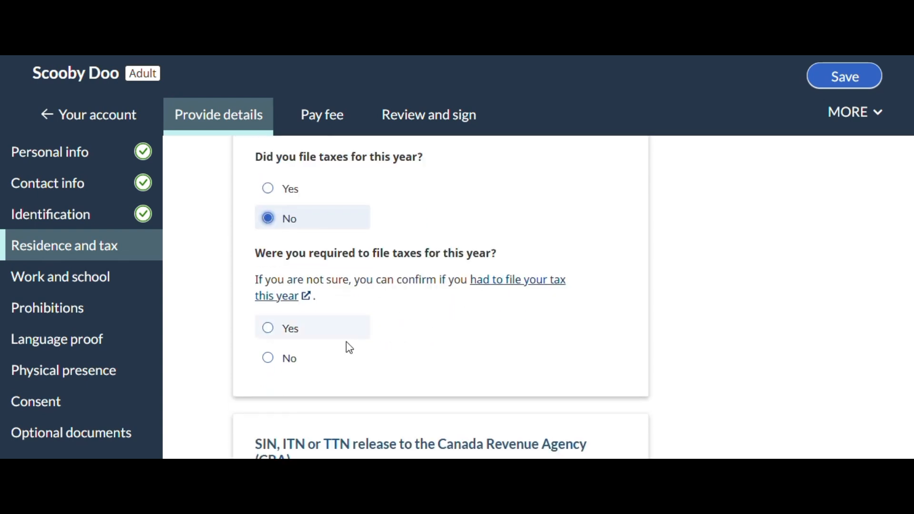
click(266, 361)
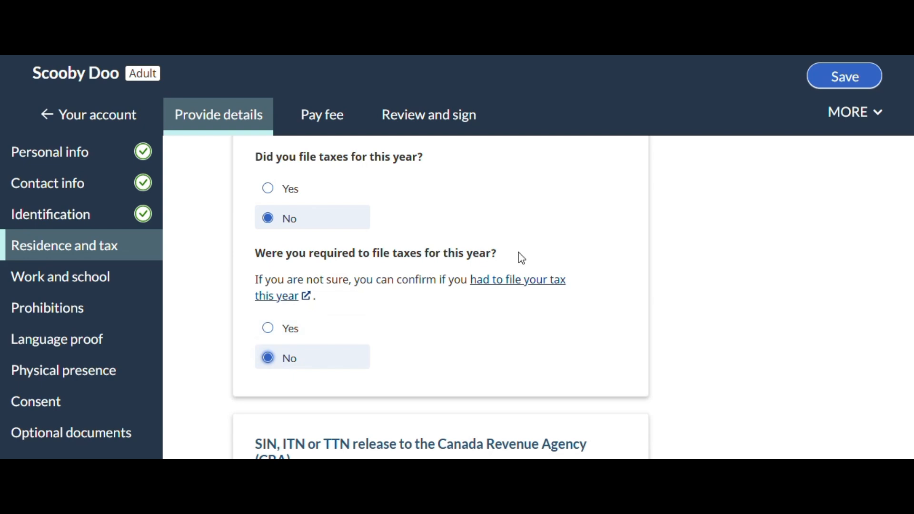
scroll(604, 306, down, 9)
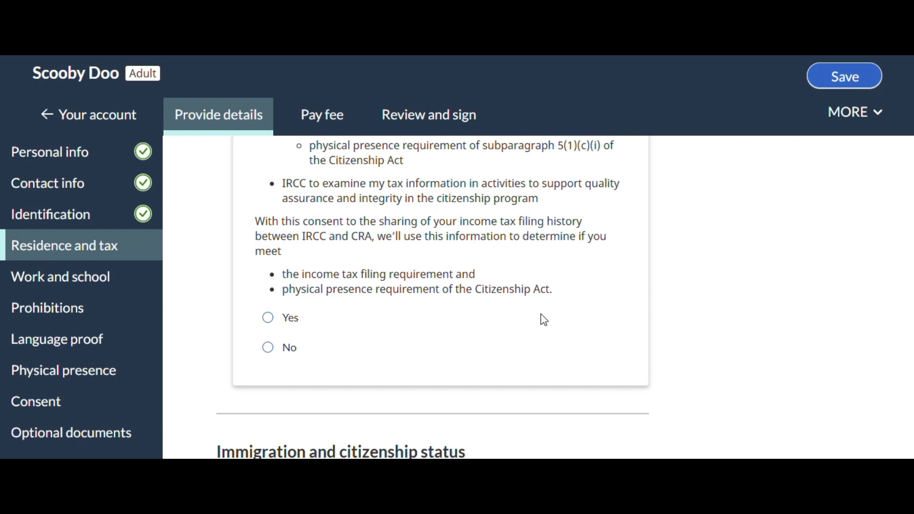
click(267, 319)
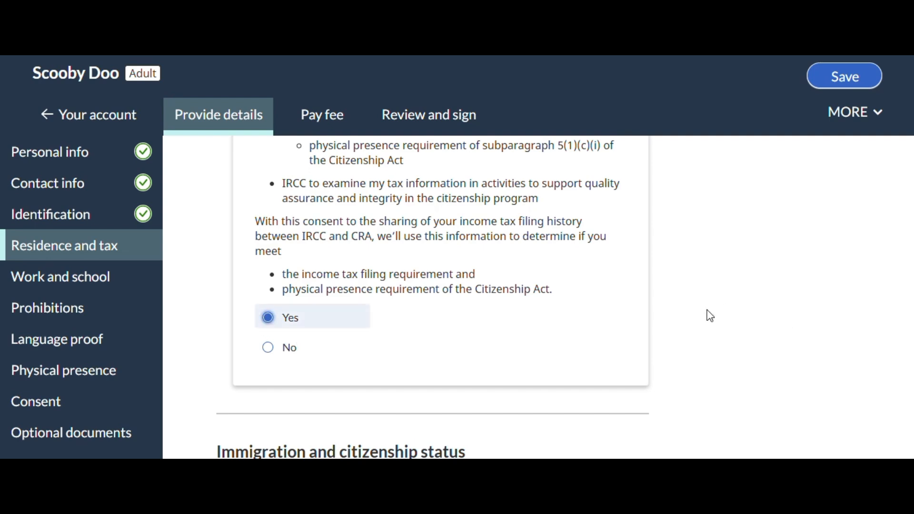
Answer Yes to having held immigration or citizenship status in a country or territory other than Canada
scroll(710, 316, down, 4)
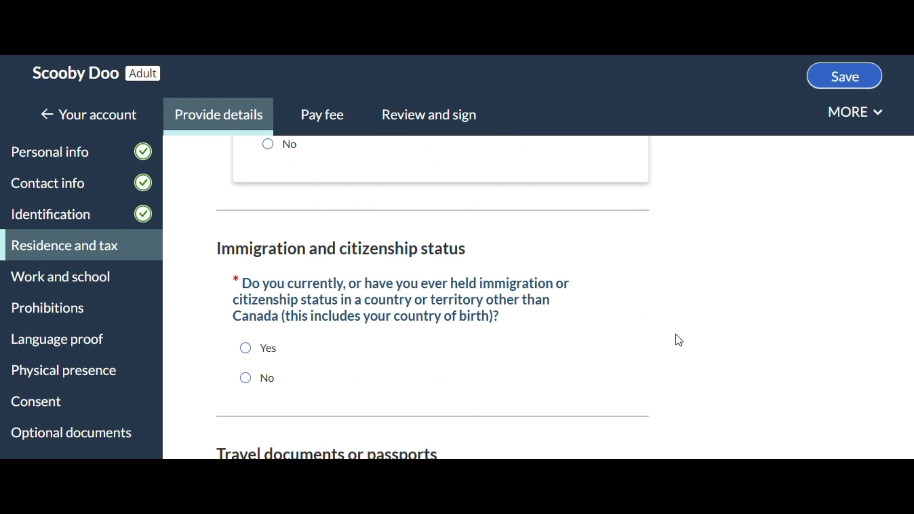
scroll(679, 340, down, 1)
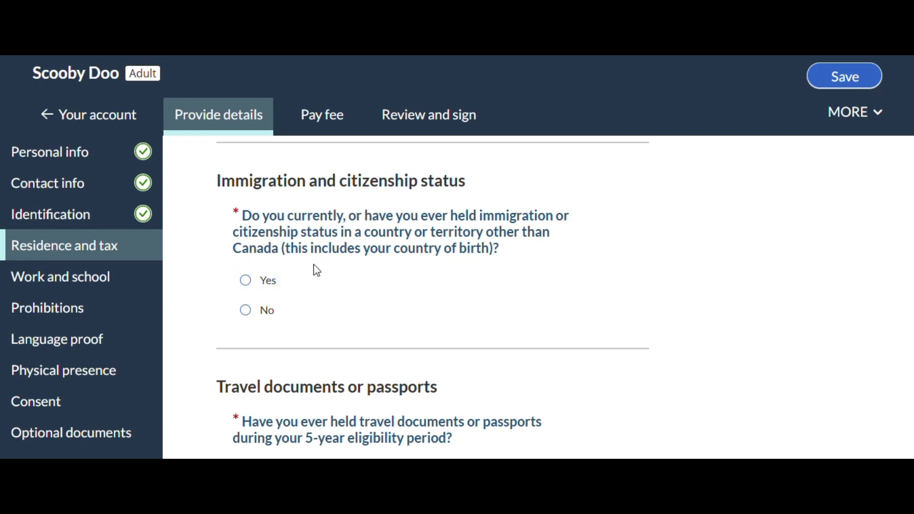
click(245, 281)
scroll(696, 280, down, 4)
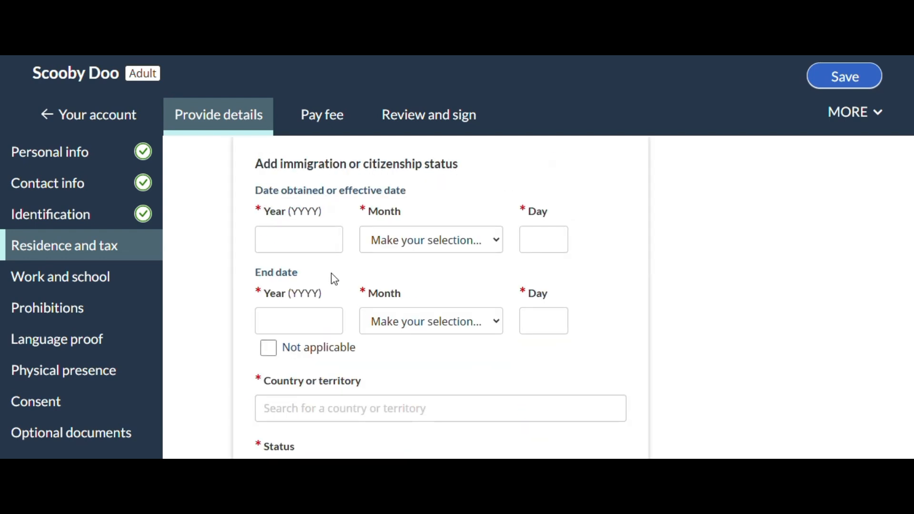
Set the status's effective date to 1995 January 1 and mark its end date as not applicable
click(307, 246)
text(1)
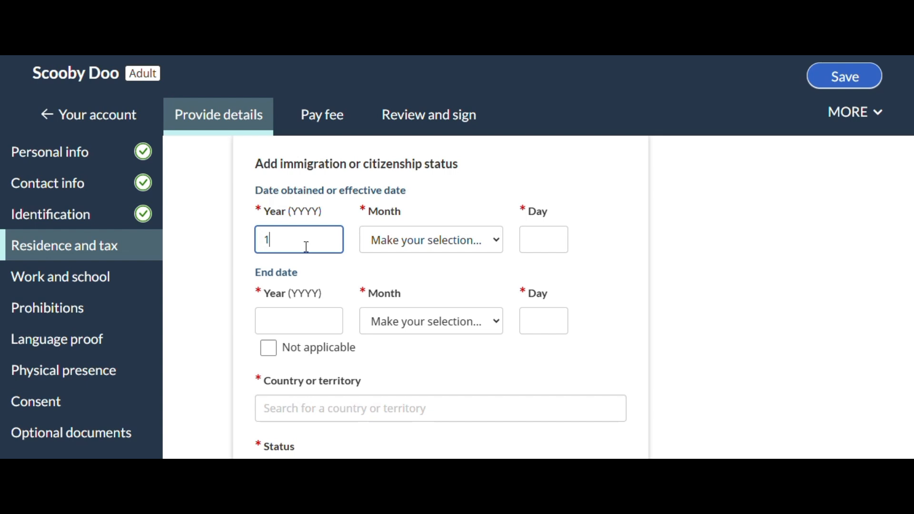
text(995)
key(Tab)
key(Down)
key(Tab)
text(1)
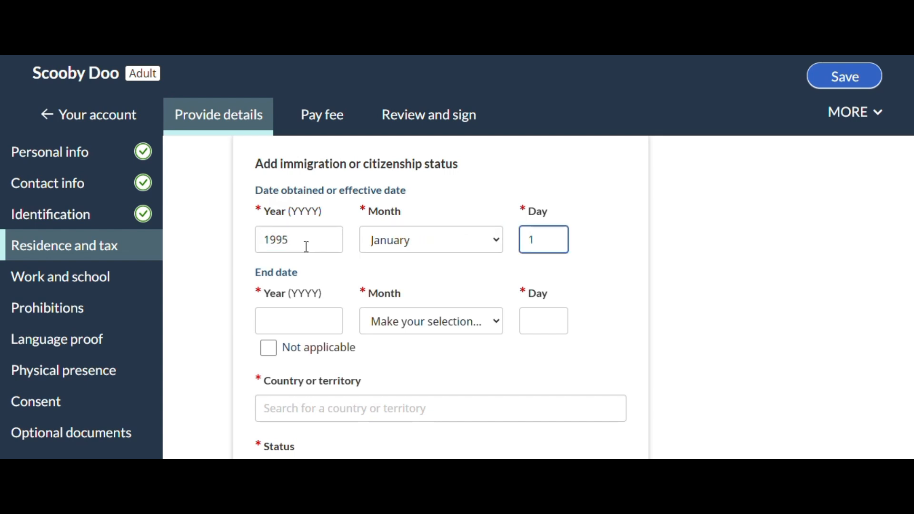
click(270, 351)
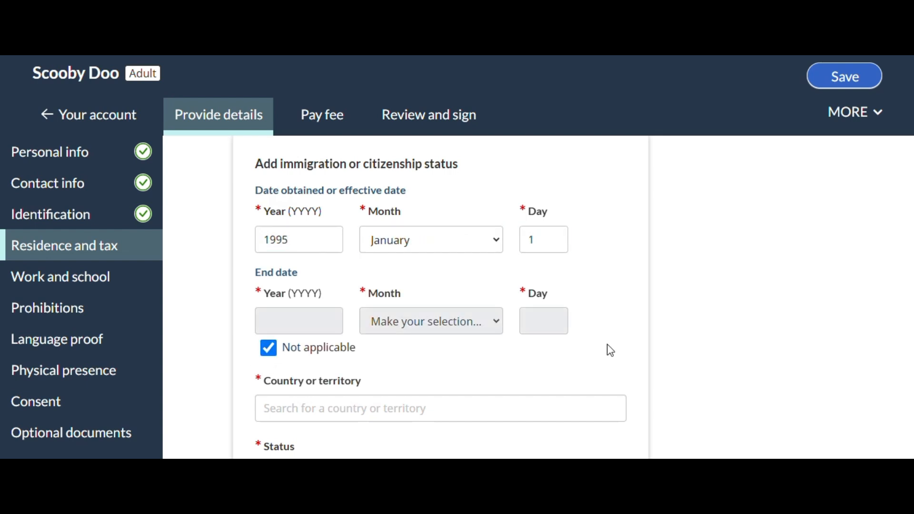
Set the country to India and the status to Citizen, and save the immigration or citizenship status
scroll(614, 336, down, 1)
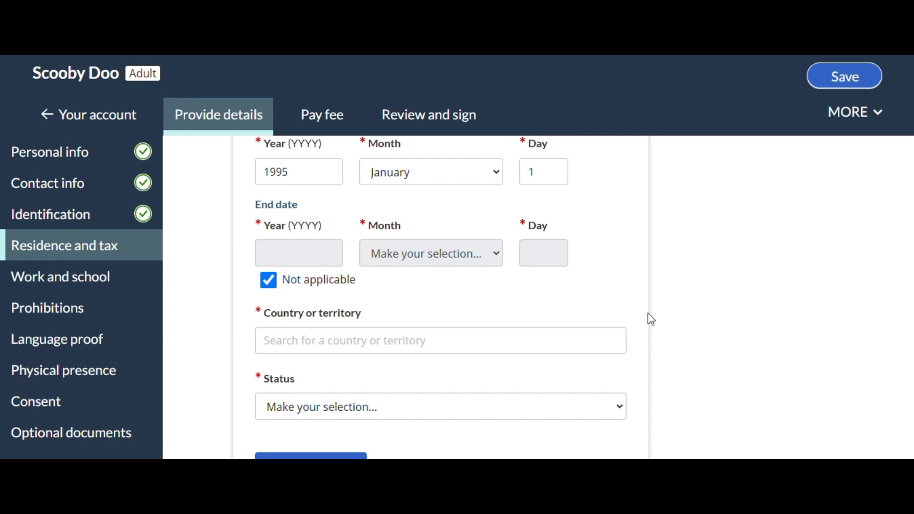
scroll(651, 319, down, 1)
click(291, 273)
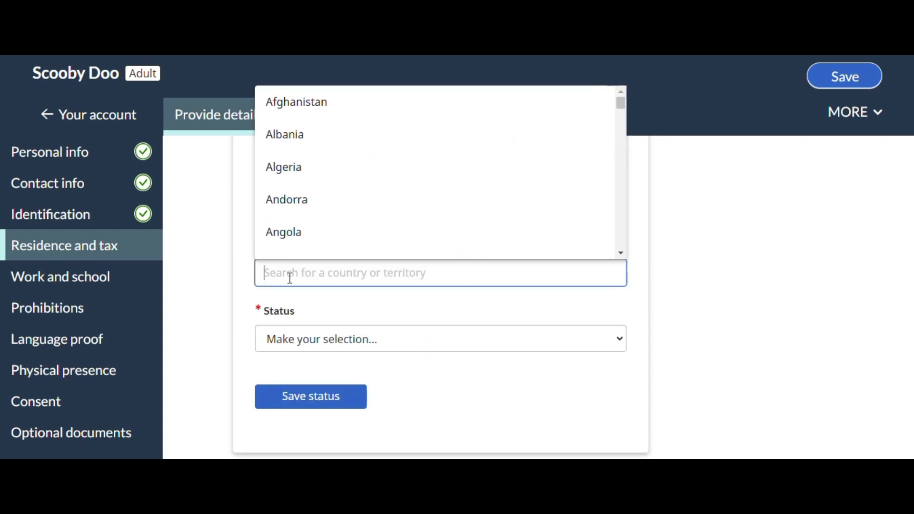
text(indi)
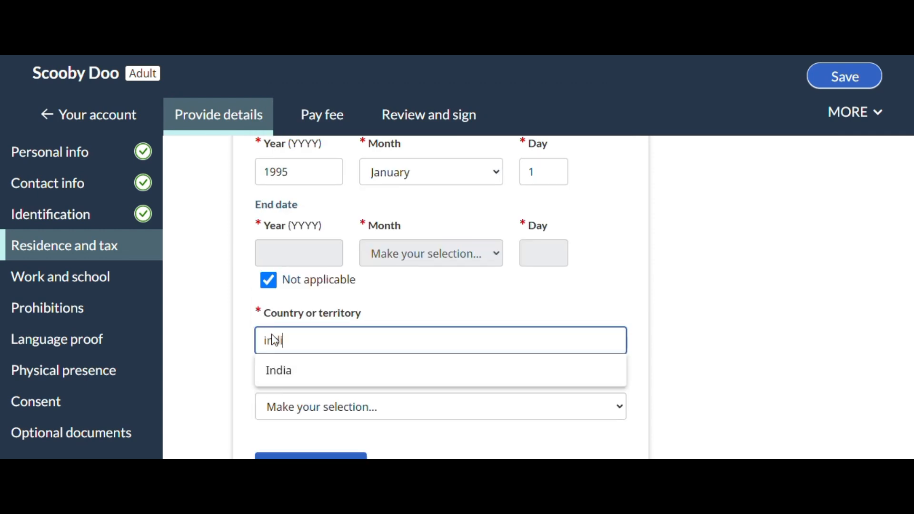
click(291, 373)
scroll(507, 270, down, 3)
click(348, 283)
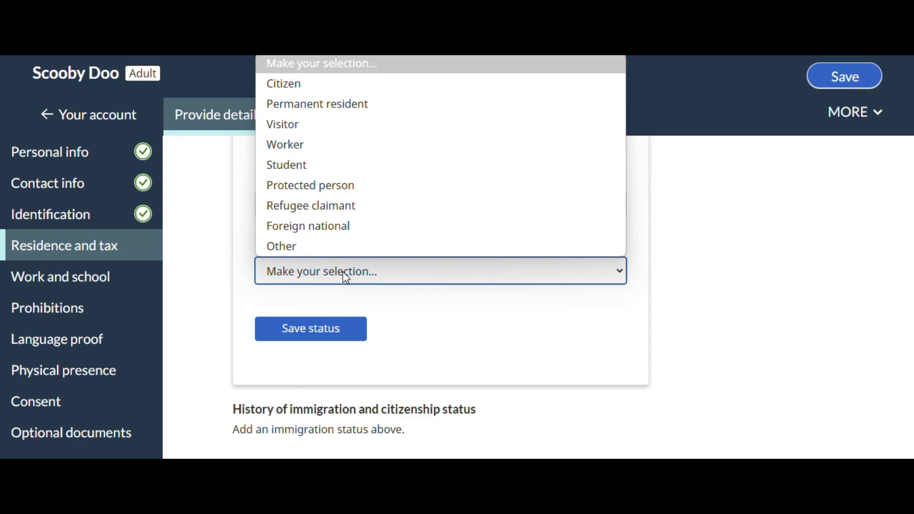
click(295, 85)
scroll(629, 377, down, 2)
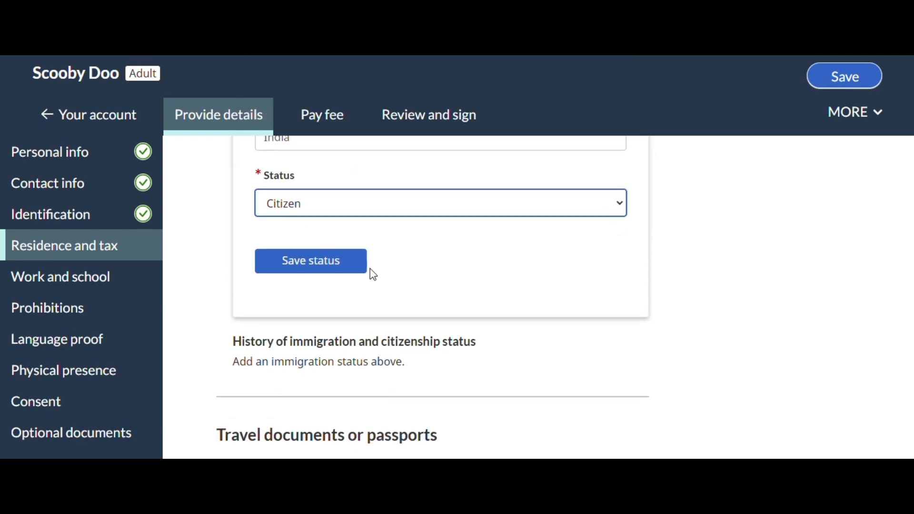
click(316, 261)
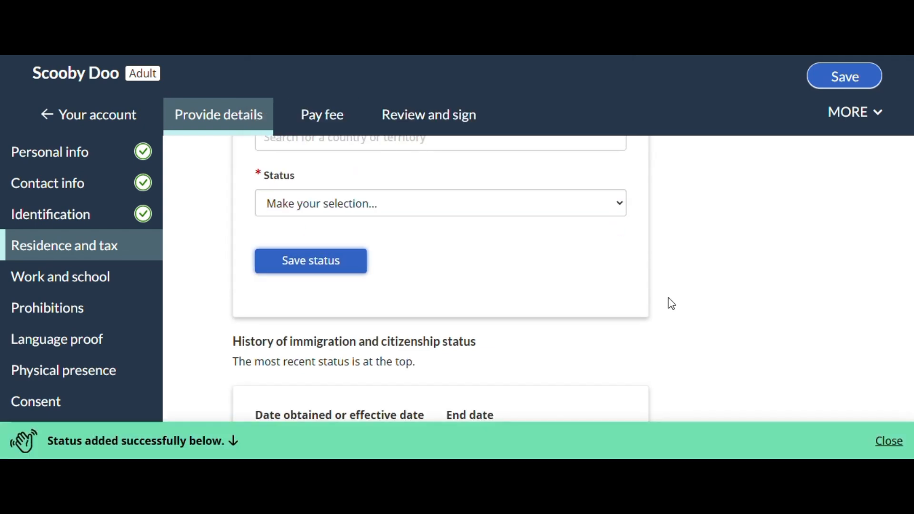
Answer Yes to having held travel documents or passports during the 5-year eligibility period
scroll(671, 303, down, 6)
scroll(671, 304, down, 4)
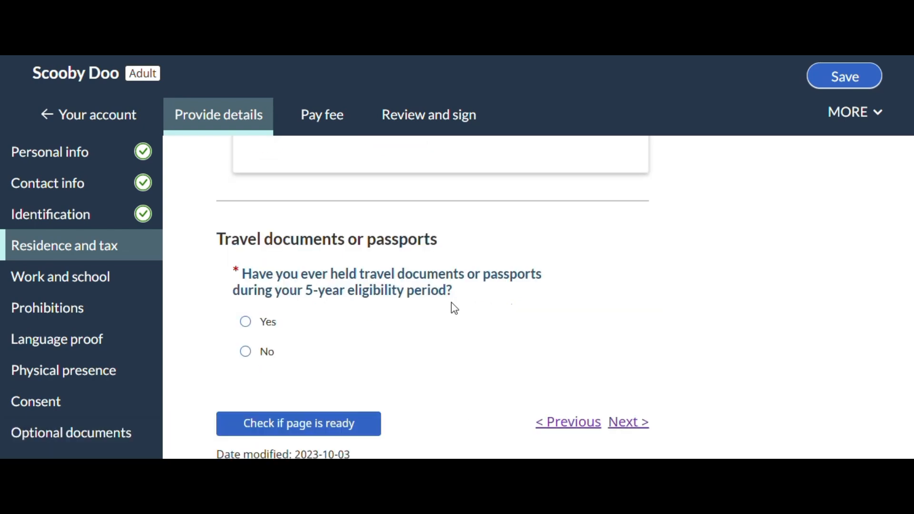
click(245, 322)
scroll(809, 308, down, 4)
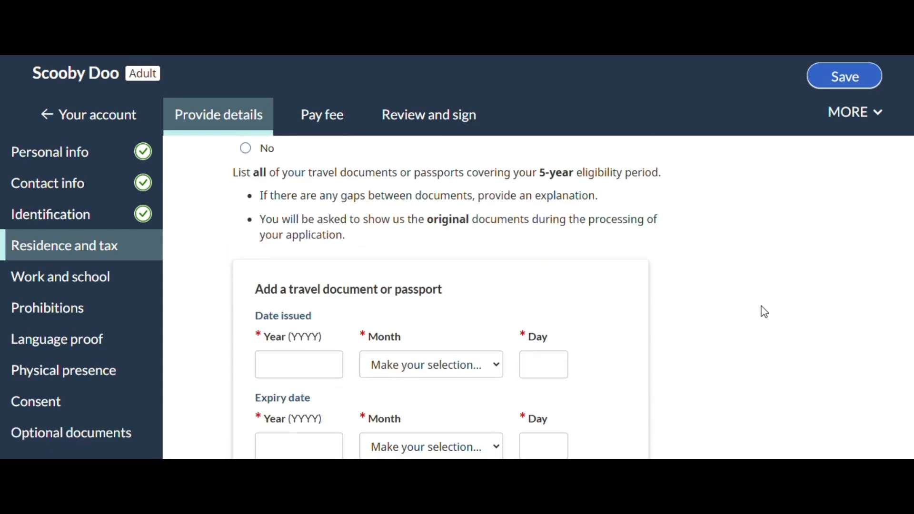
Set the travel document's issue date to 2015 August 15
scroll(769, 319, down, 1)
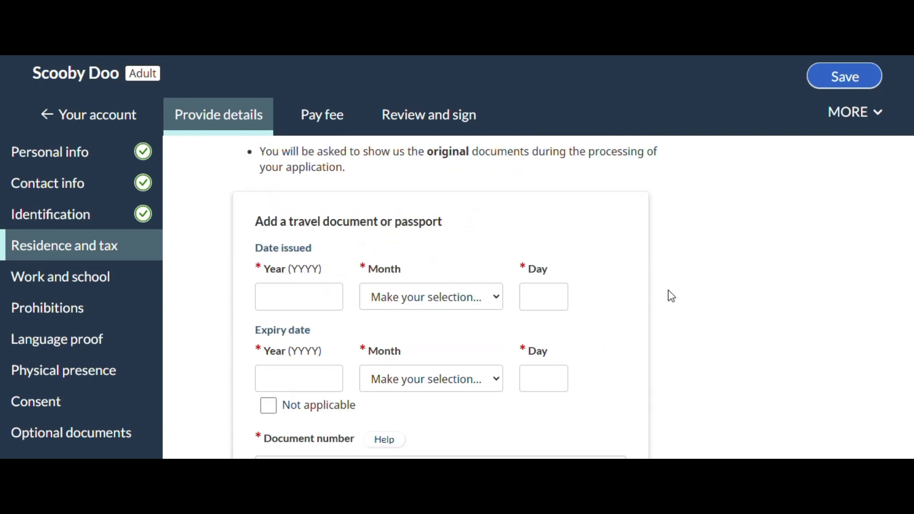
click(302, 304)
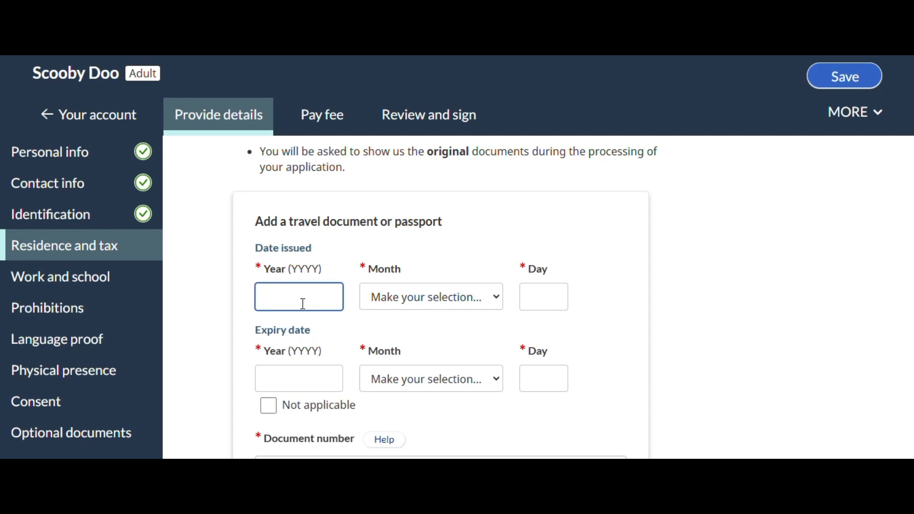
text(2015)
click(417, 300)
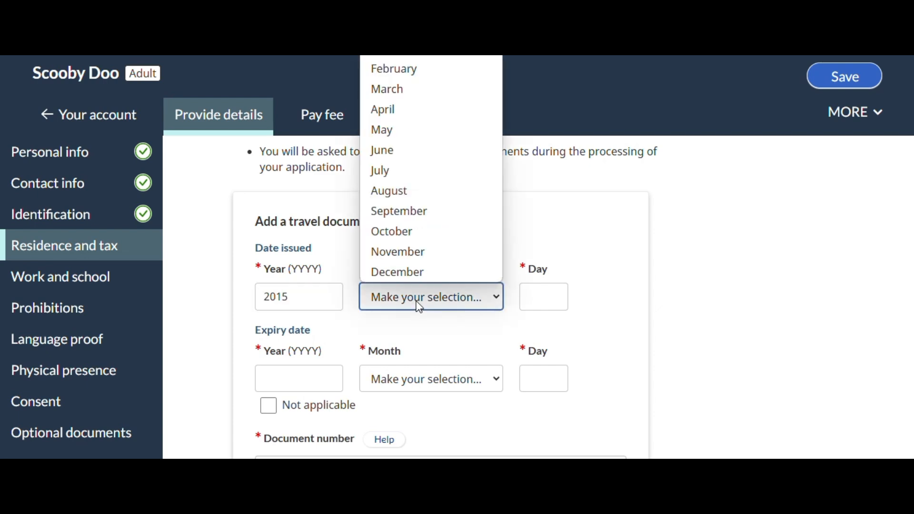
click(394, 192)
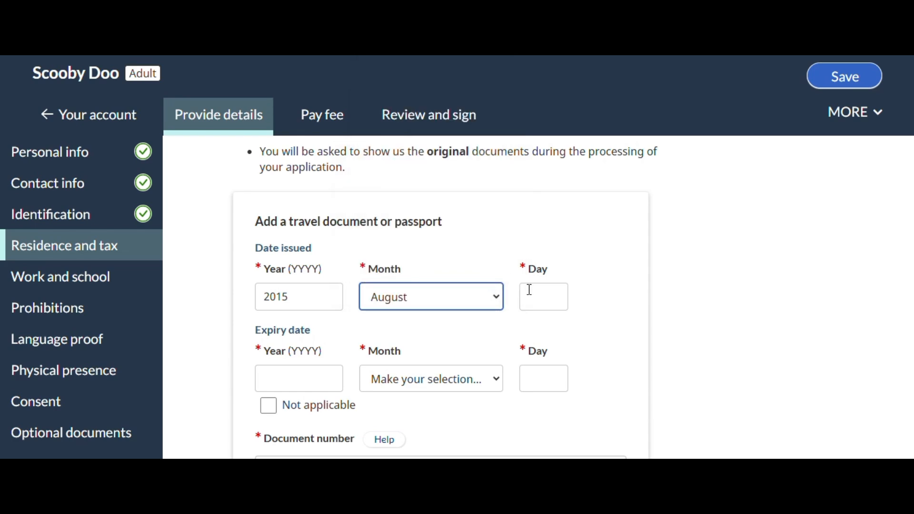
click(543, 298)
text(15)
Set the travel document's expiry date to 2025 August 14
scroll(285, 336, down, 2)
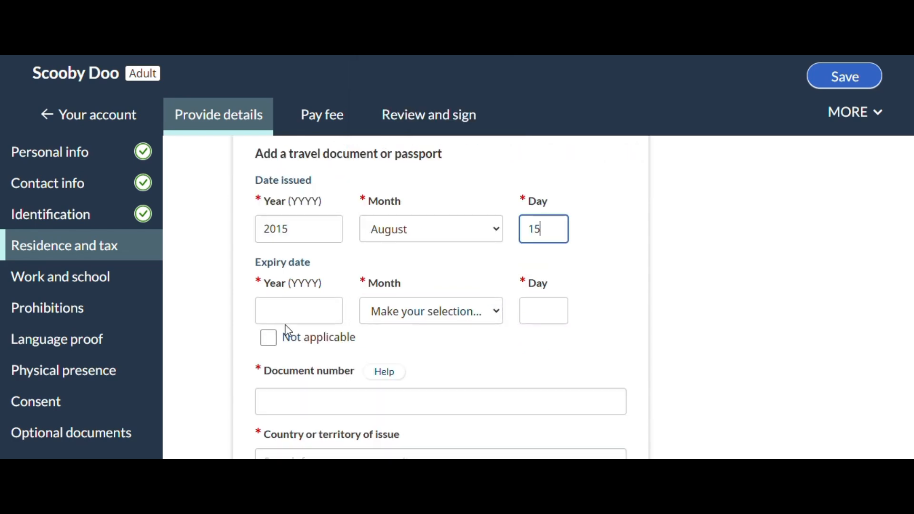
click(298, 313)
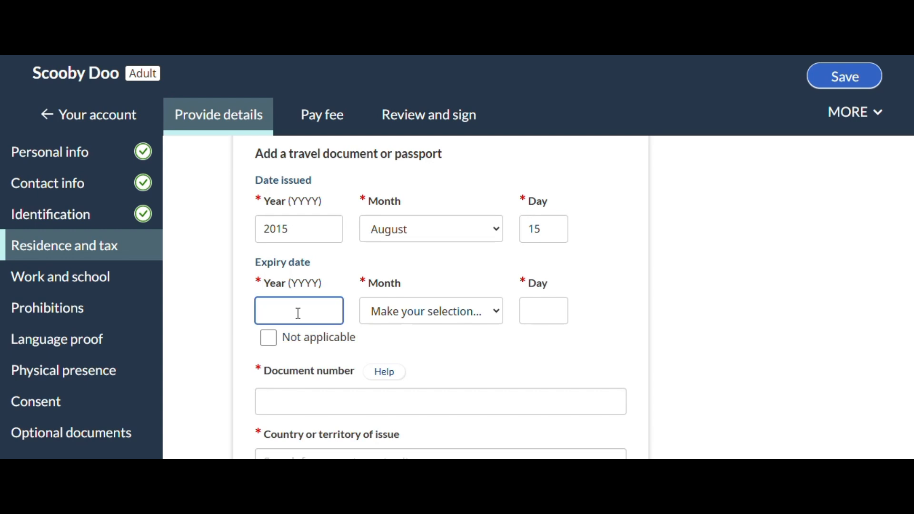
text(2025)
key(Tab)
text(au)
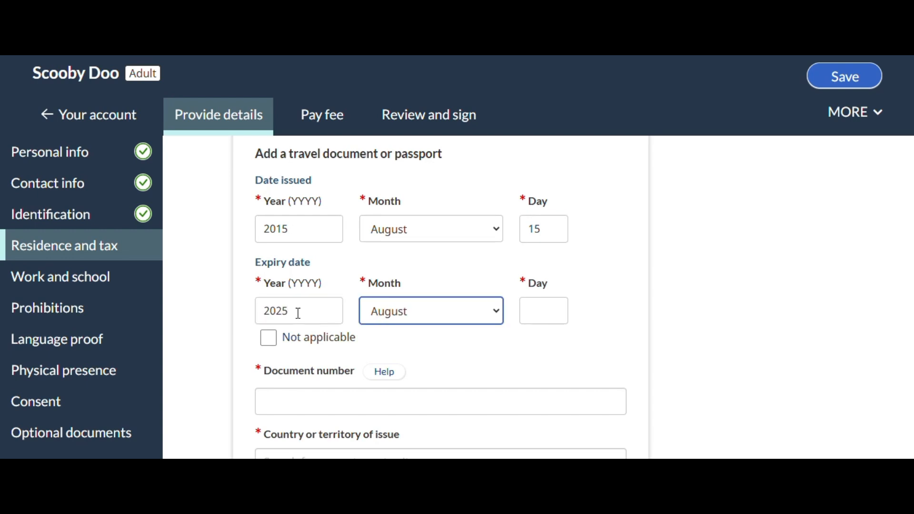
key(Tab)
text(14)
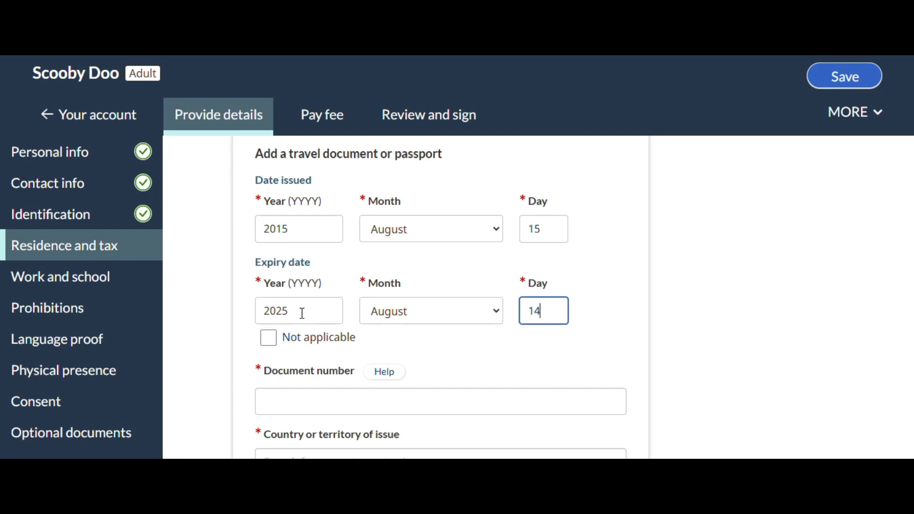
Enter the passport's document number, with India as the country of issue and Delhi as the place of issue
scroll(431, 228, down, 1)
click(333, 331)
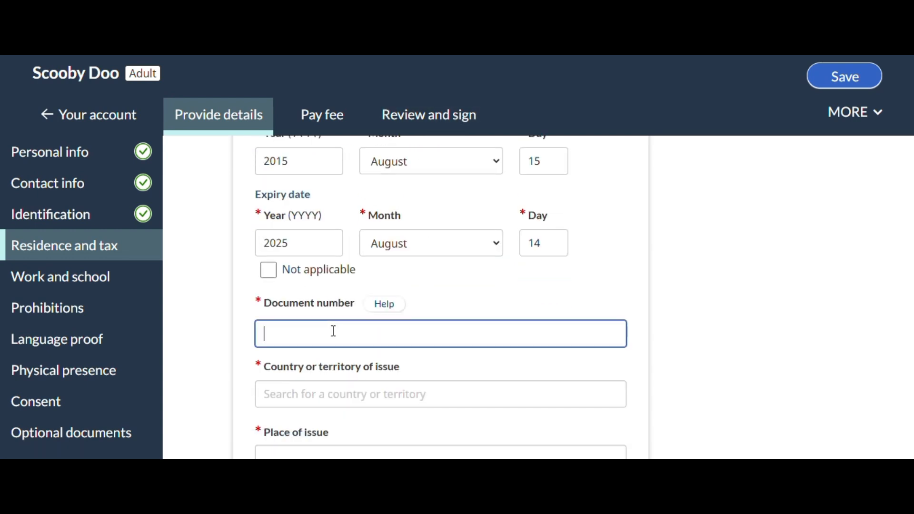
scroll(340, 326, down, 1)
click(348, 322)
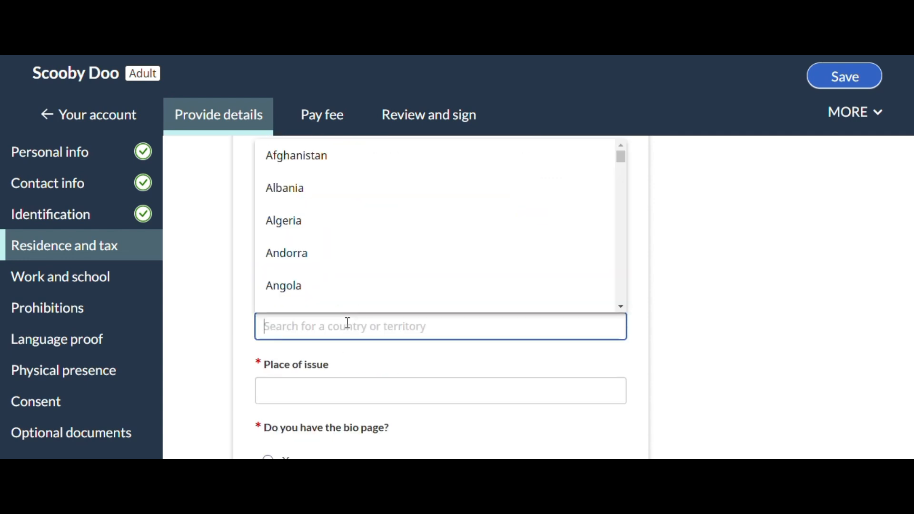
text(Indi)
click(348, 356)
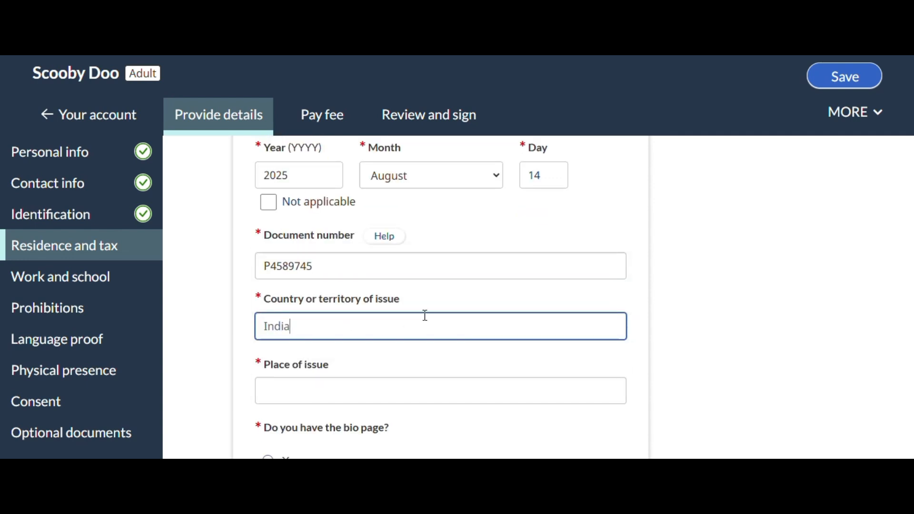
scroll(347, 291, down, 2)
click(337, 248)
text(Delhi)
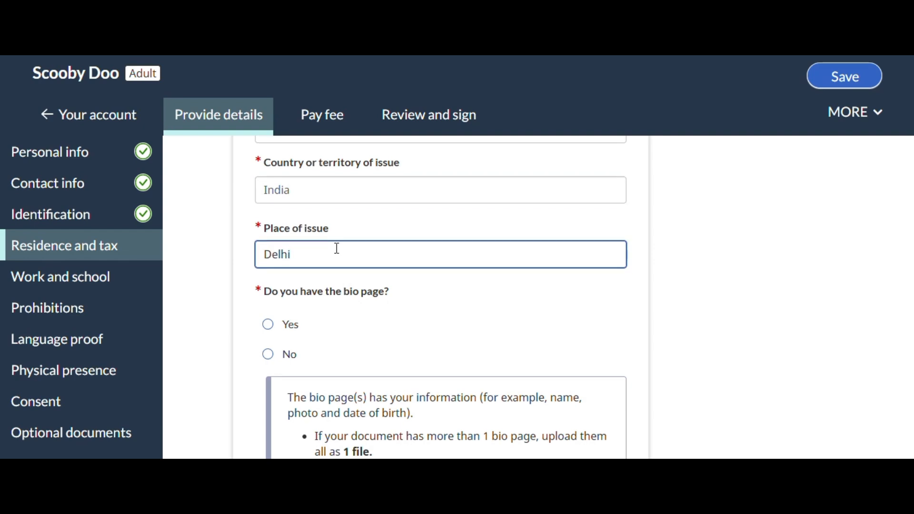
Answer Yes to having the bio page and upload Passport.pdf as the document's bio page file
scroll(267, 267, down, 1)
click(267, 267)
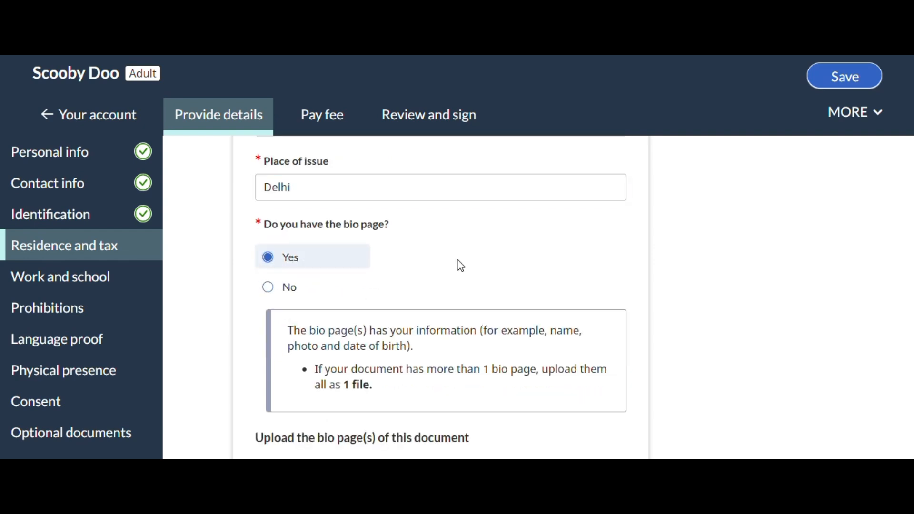
scroll(471, 259, down, 3)
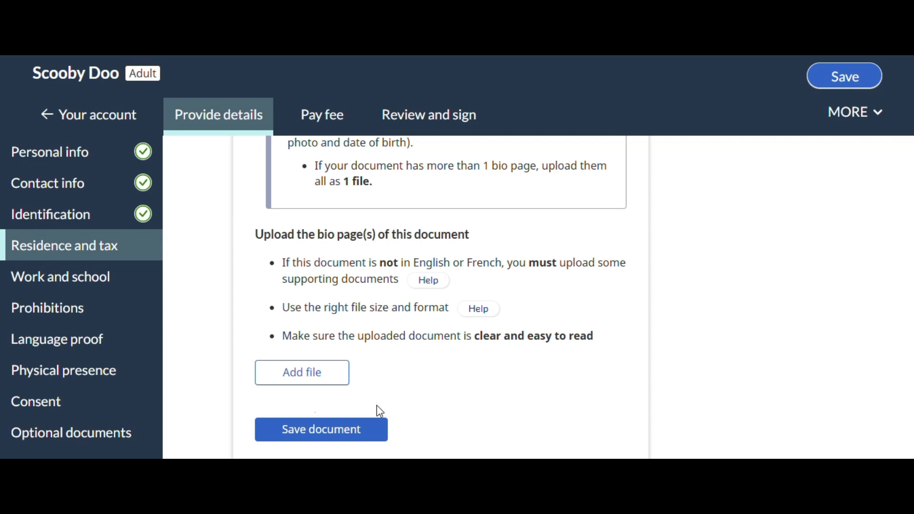
scroll(558, 365, down, 3)
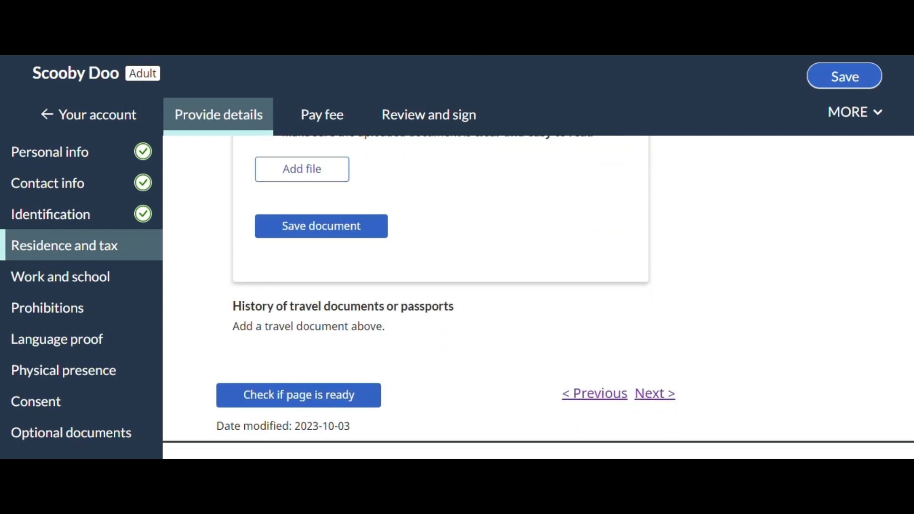
scroll(596, 331, up, 6)
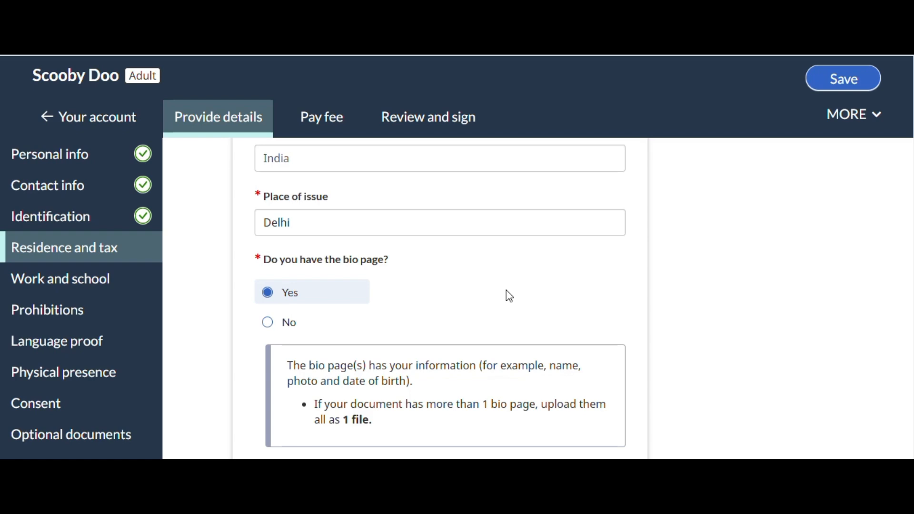
scroll(508, 296, down, 3)
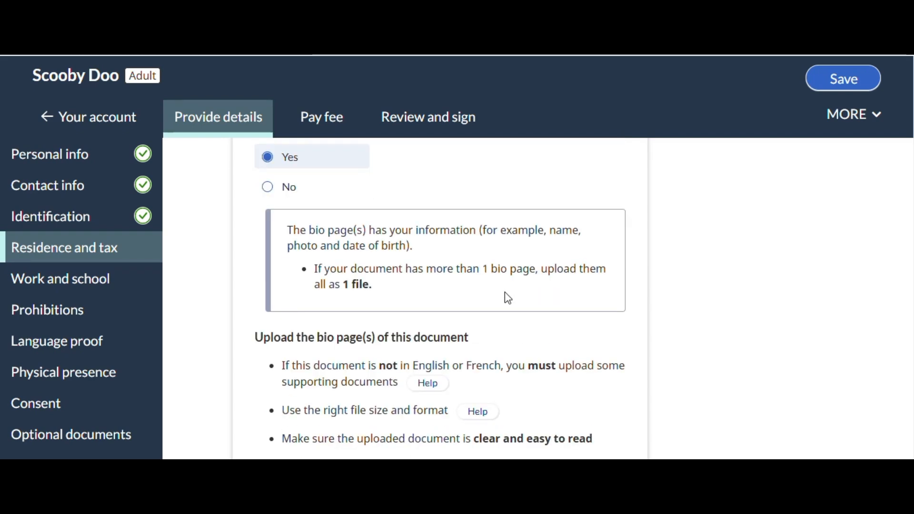
scroll(505, 293, down, 4)
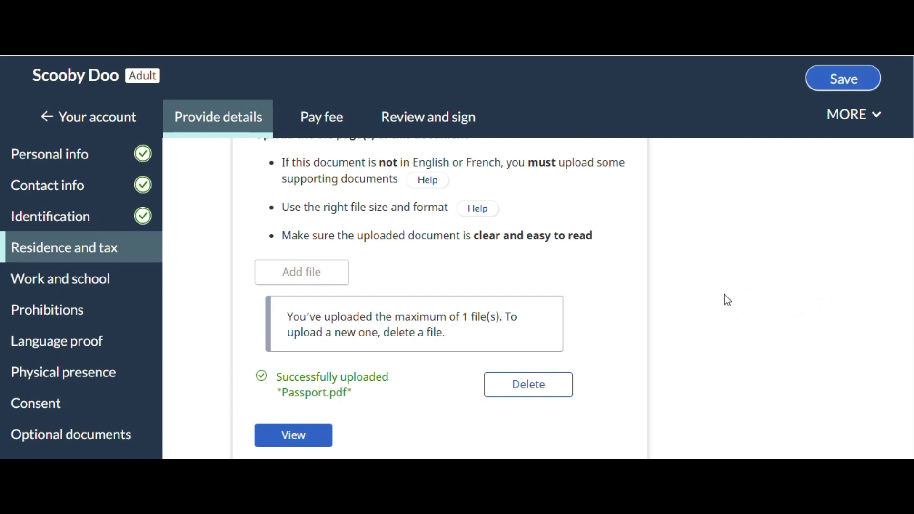
Save the travel document and check whether the Residence and tax page is ready
scroll(727, 300, down, 4)
click(341, 298)
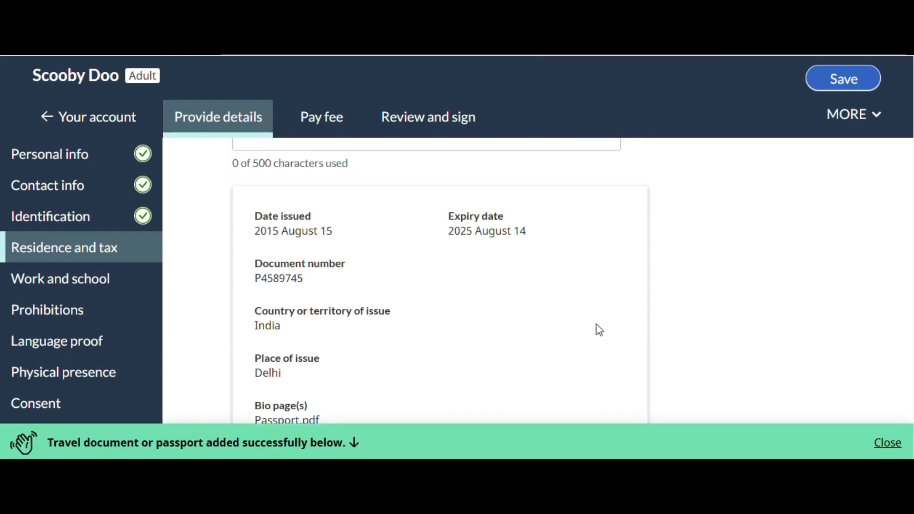
scroll(596, 327, down, 5)
scroll(284, 347, up, 5)
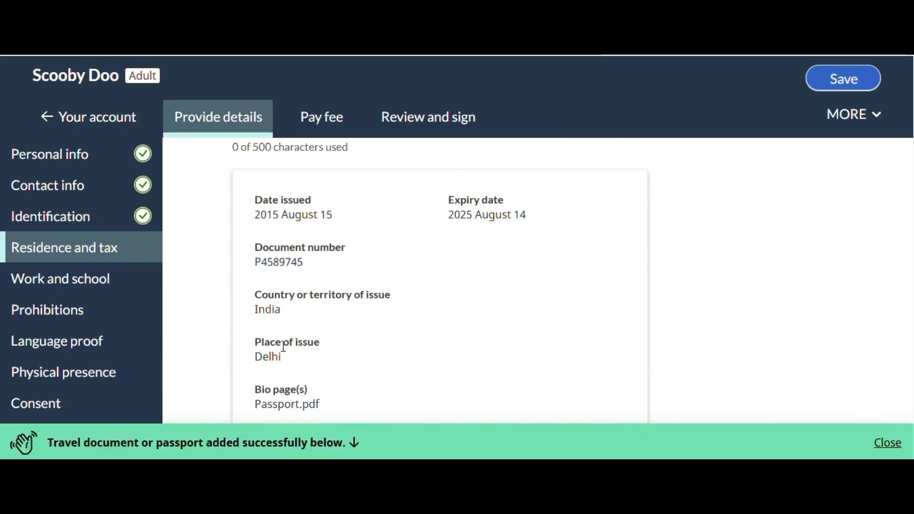
scroll(284, 347, down, 5)
click(284, 347)
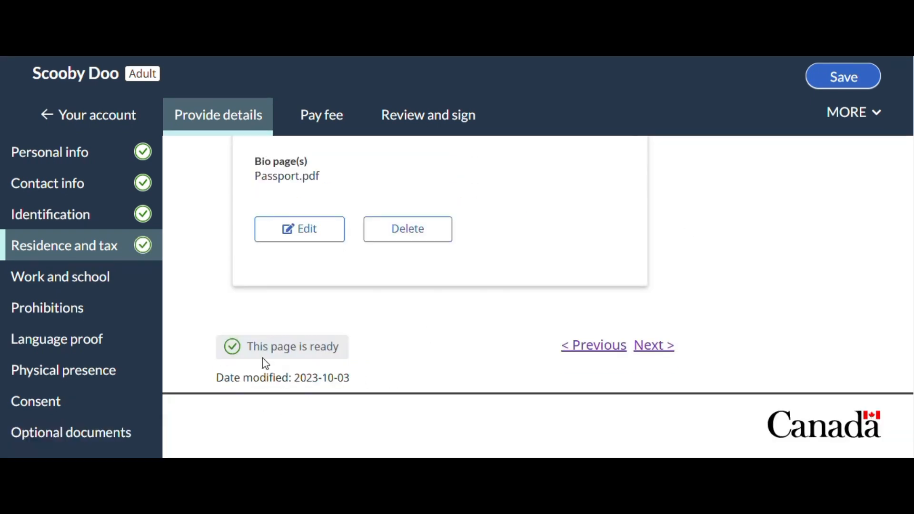
Continue to the Work and school page and read the instructions for entering the past five years of employment and education
click(649, 353)
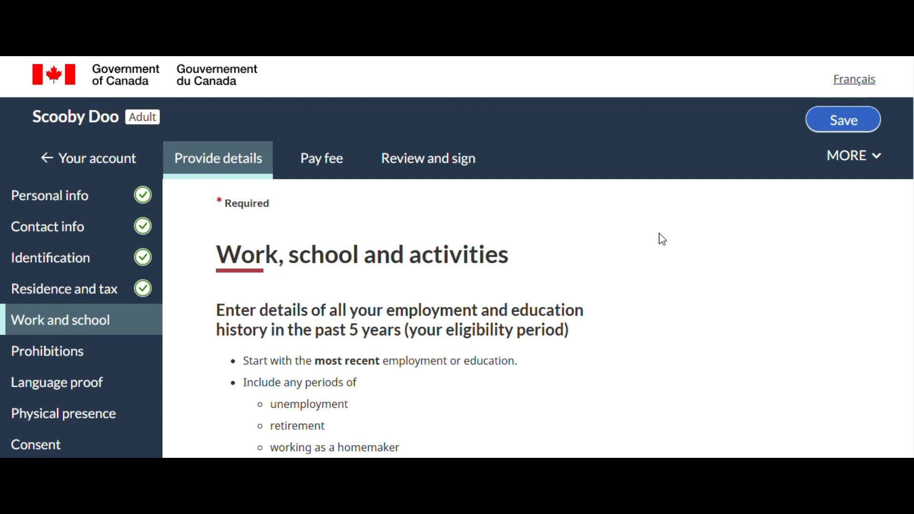
scroll(662, 241, down, 1)
scroll(661, 241, down, 2)
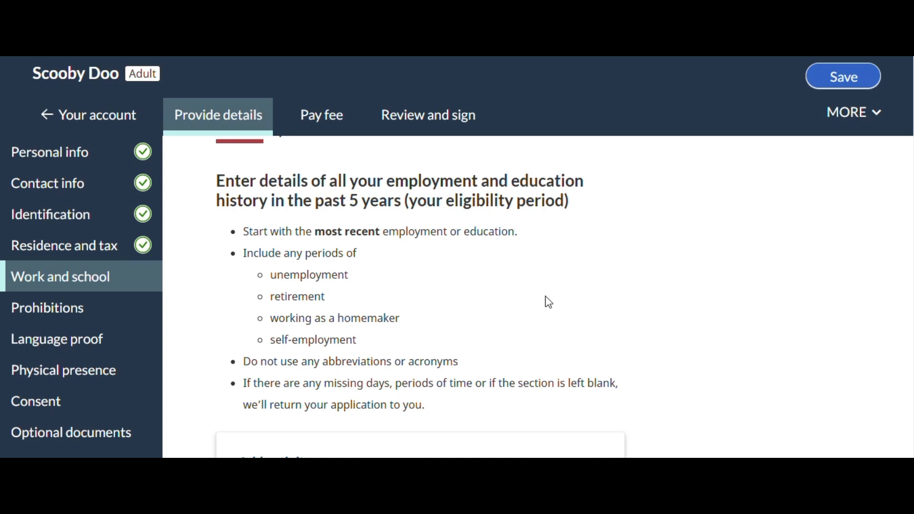
scroll(629, 278, down, 2)
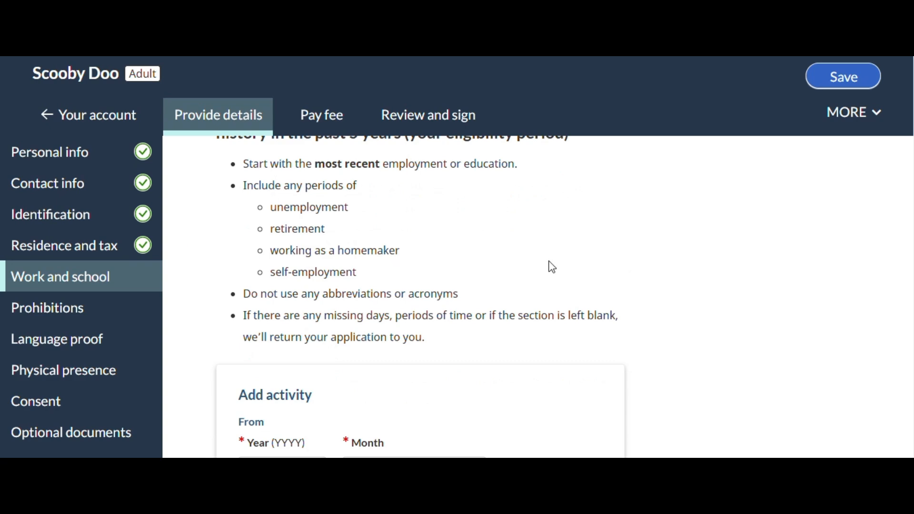
scroll(552, 267, down, 2)
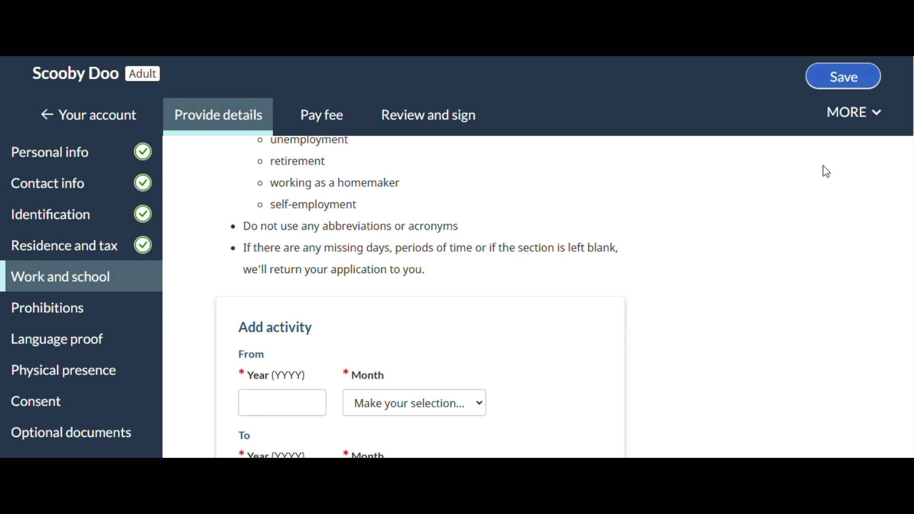
scroll(644, 284, down, 2)
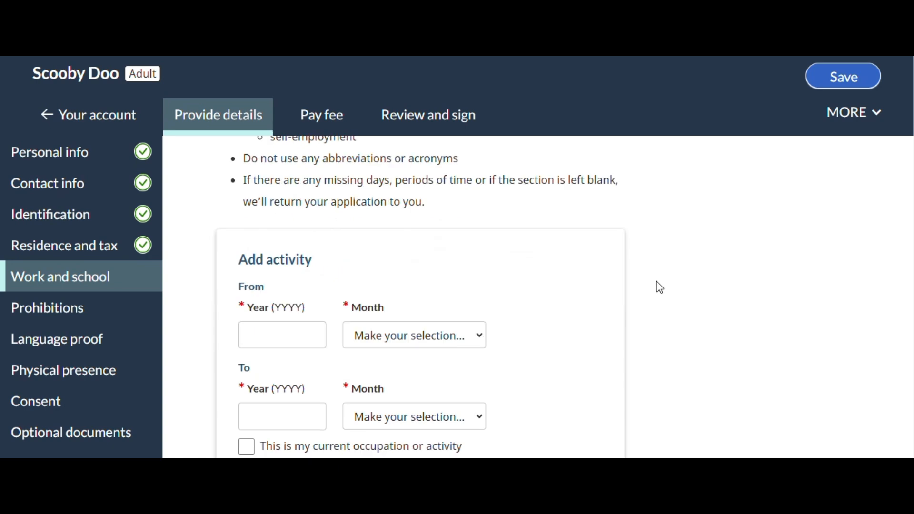
scroll(661, 284, down, 2)
Set the first activity's start date to July 2021 and mark it as the current occupation or activity
click(267, 266)
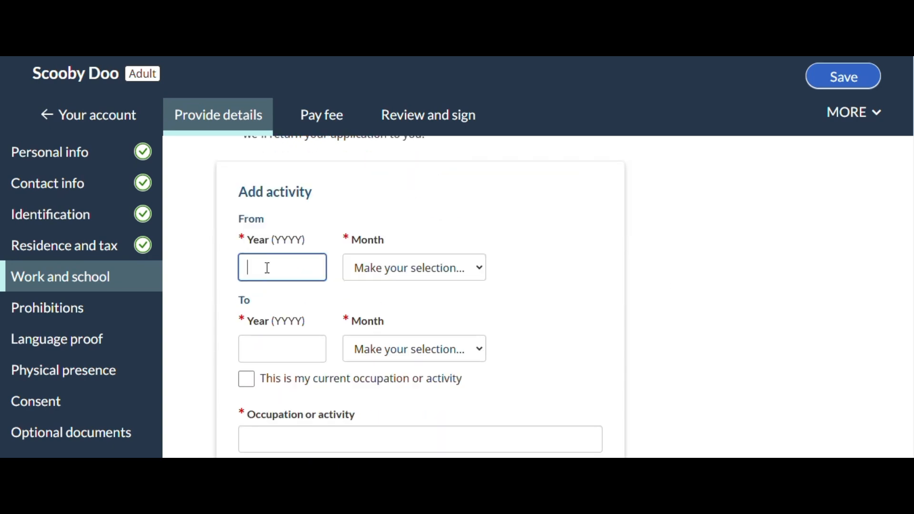
text(20)
text(21)
key(Tab)
text(jul)
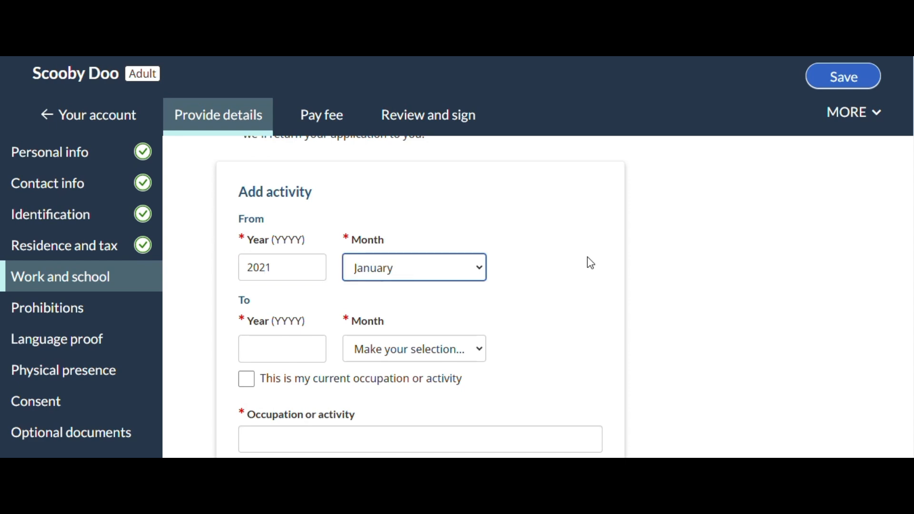
key(Tab)
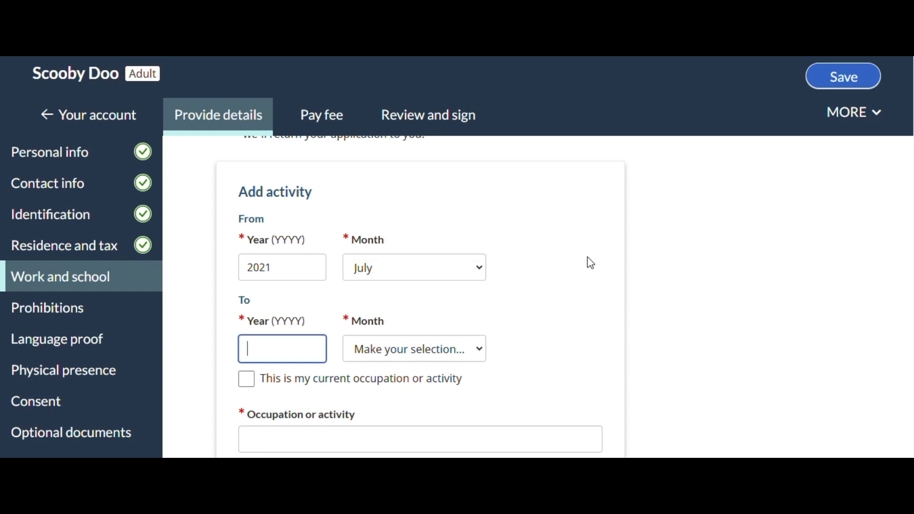
click(247, 380)
Describe the current activity with occupation Private Service, employer Facebook and country Canada
scroll(373, 341, down, 3)
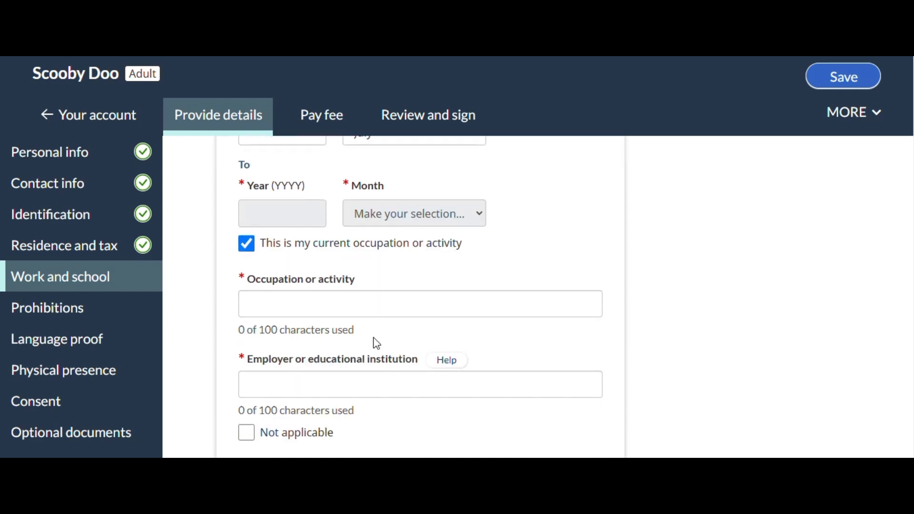
click(302, 301)
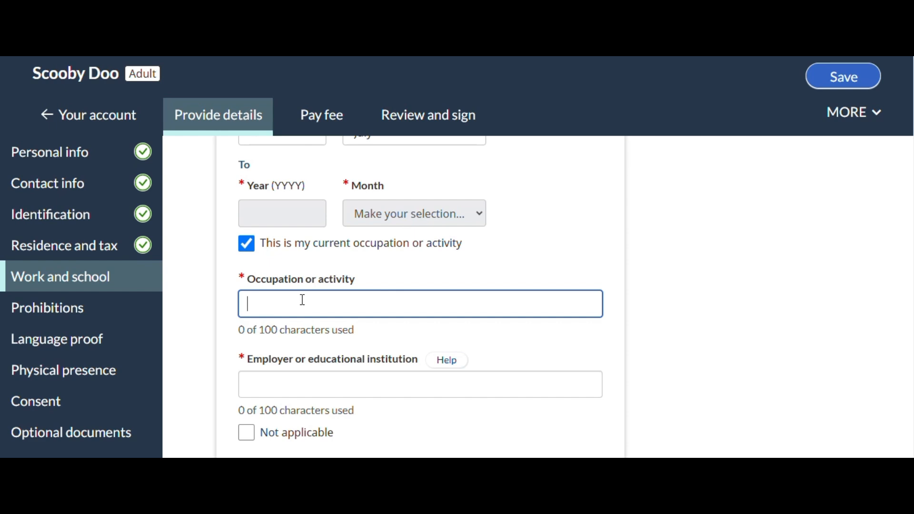
text(Private Service)
scroll(302, 299, down, 2)
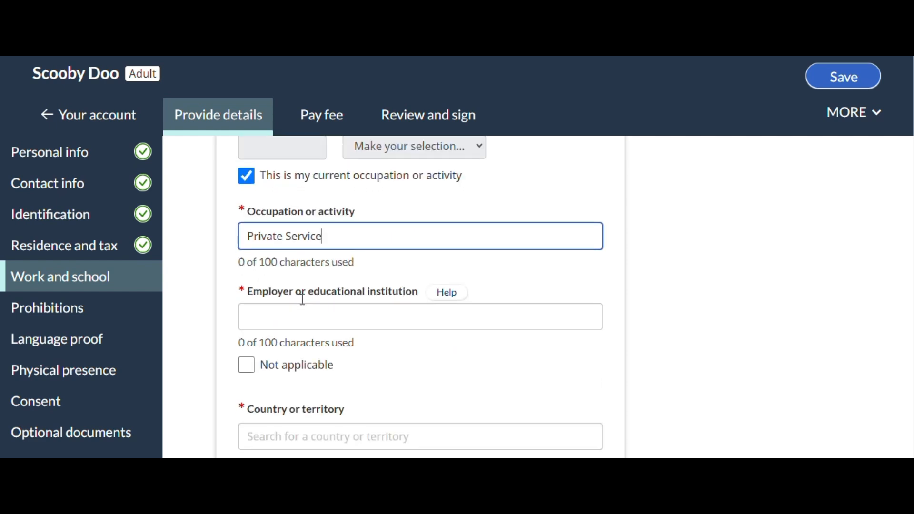
click(275, 319)
text(Facebook)
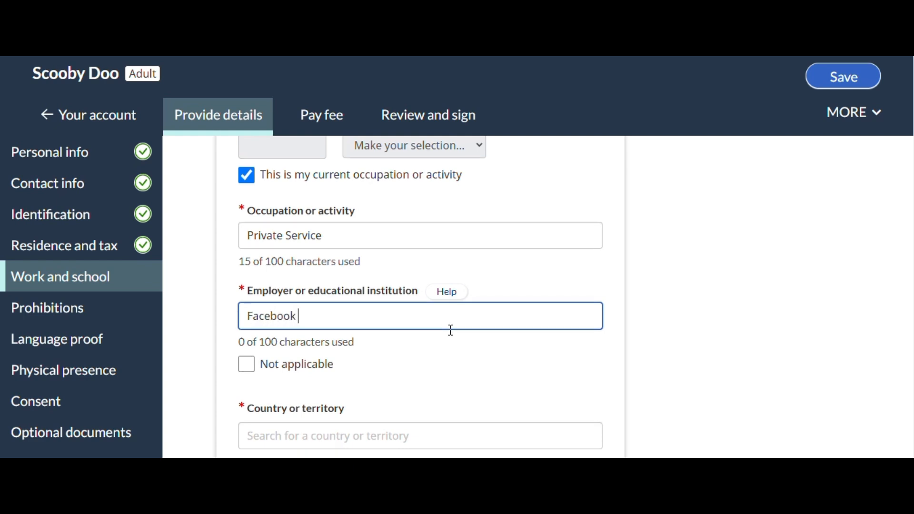
scroll(449, 329, down, 4)
click(363, 302)
text(Canad)
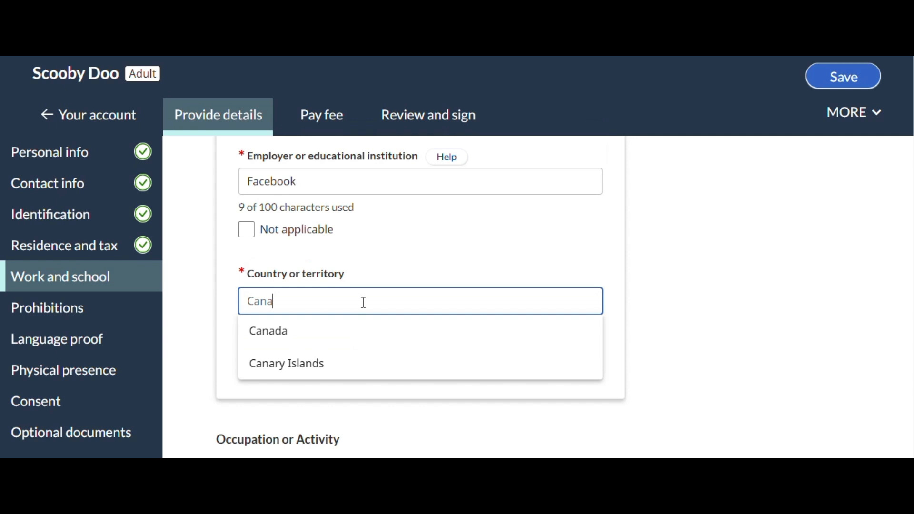
click(347, 335)
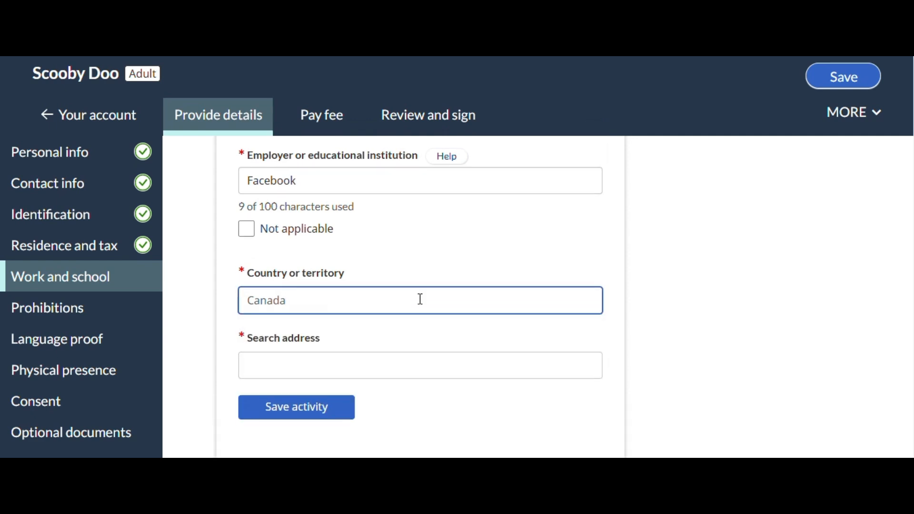
Look up the employer's street address in Toronto, choose a matching result and save the activity
scroll(418, 300, down, 2)
click(284, 306)
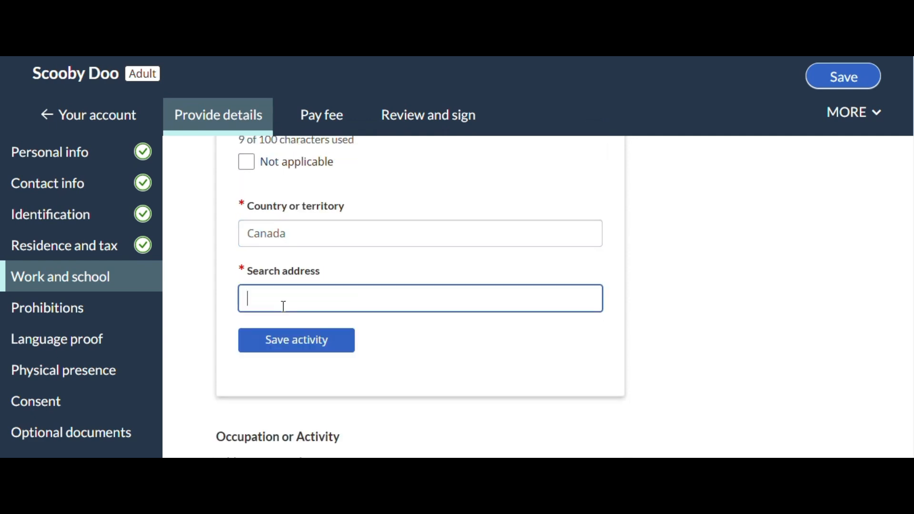
text(Ba)
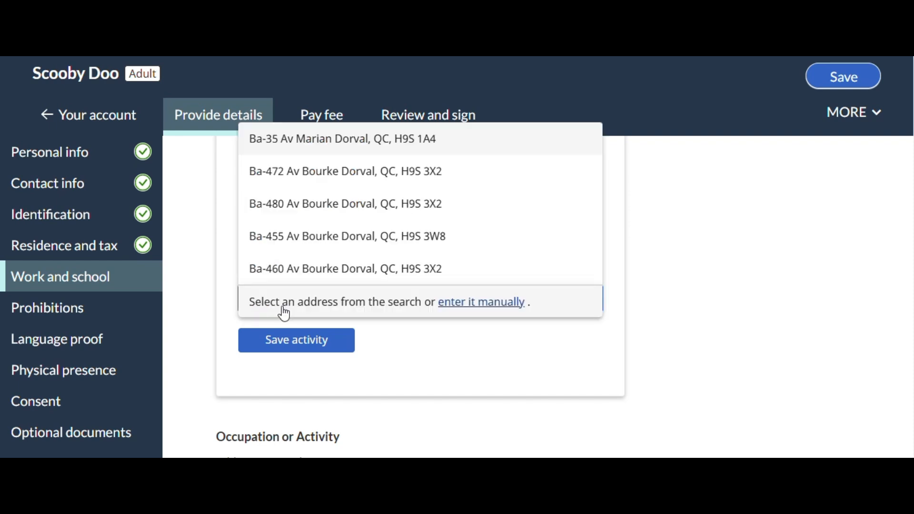
text(y)
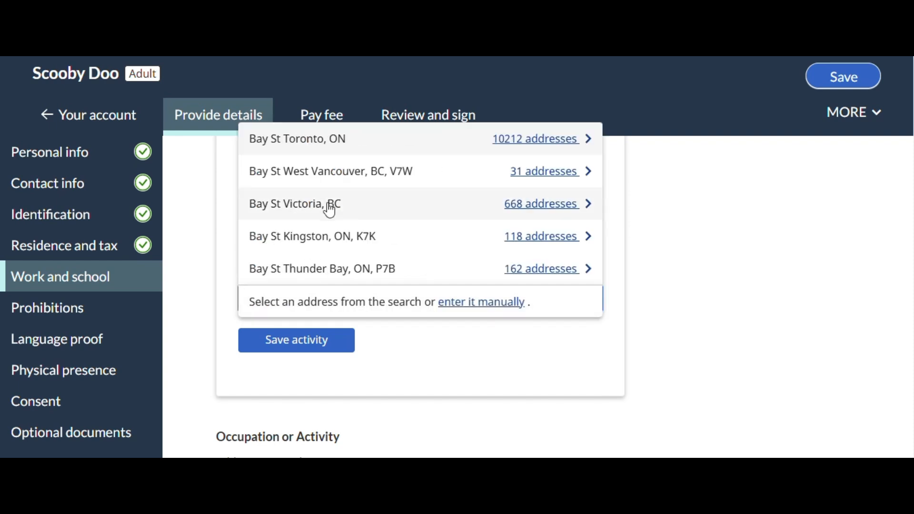
click(319, 140)
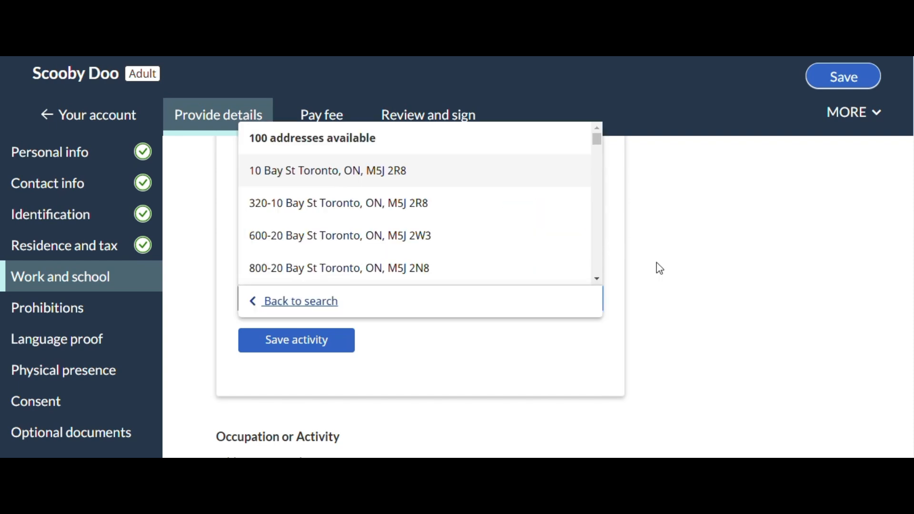
click(275, 168)
scroll(690, 226, down, 5)
scroll(410, 302, down, 3)
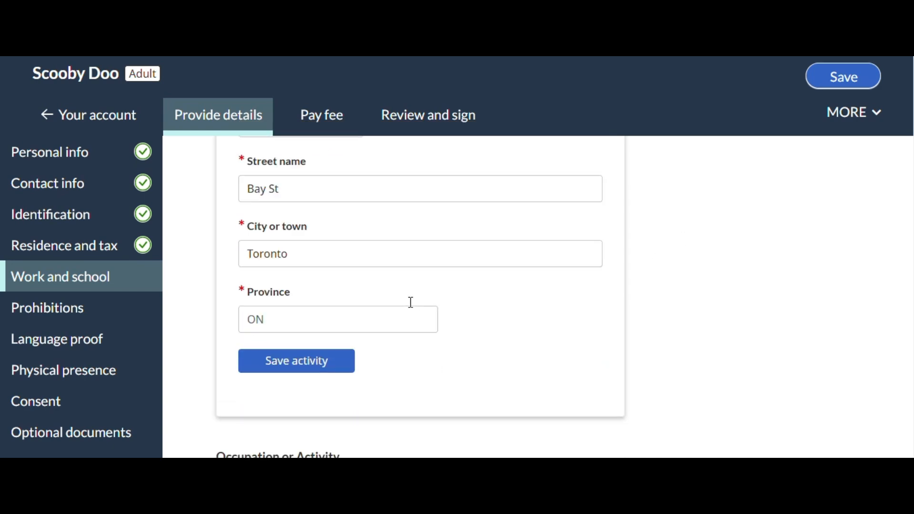
click(278, 267)
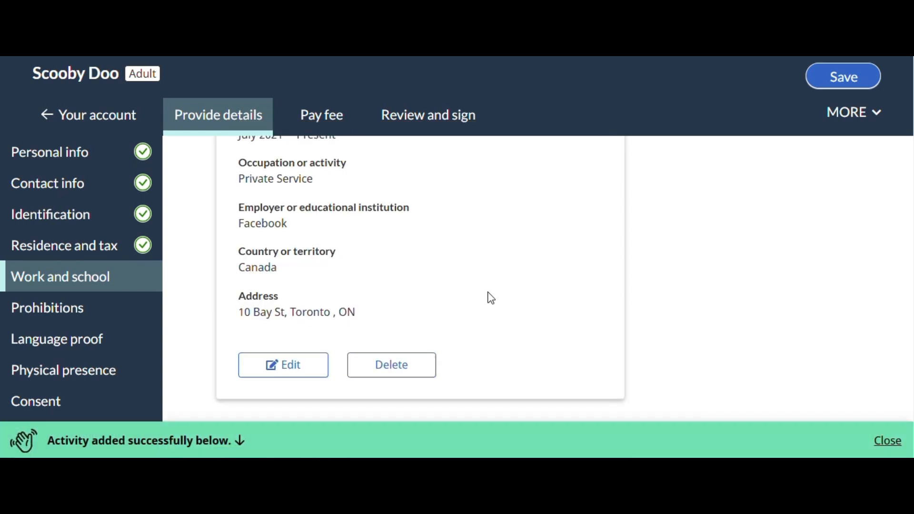
Begin a second activity entry with a start date of January 2021
scroll(488, 298, up, 10)
scroll(490, 298, up, 5)
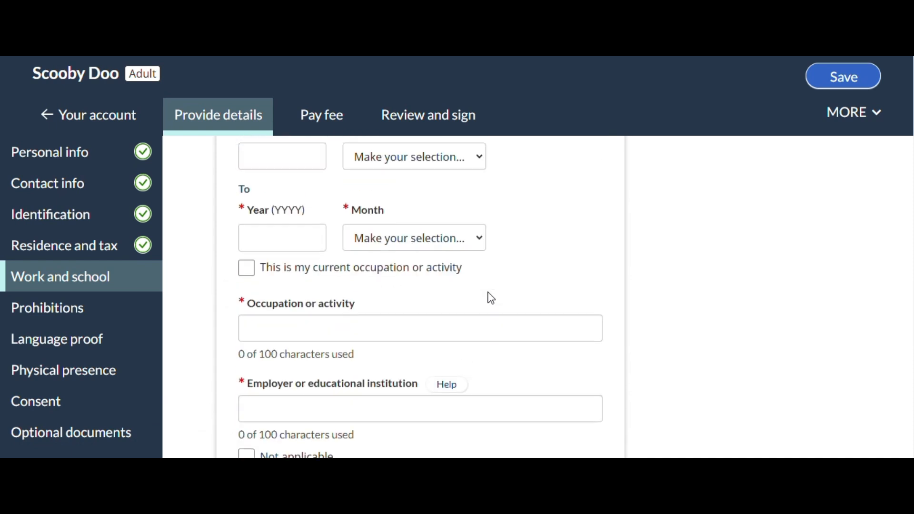
click(279, 202)
text(2)
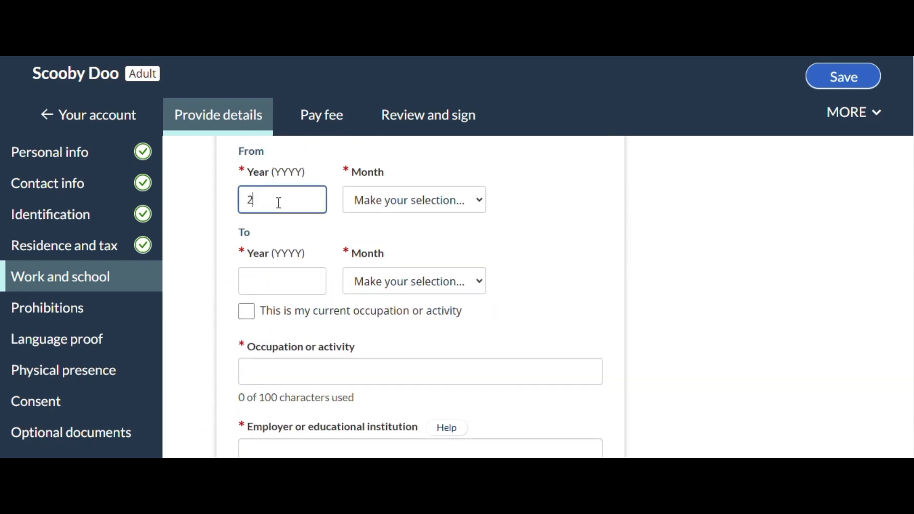
text(024)
key(Tab)
key(shift+Tab)
key(BackSpace)
text(1)
key(Tab)
key(Down)
key(Tab)
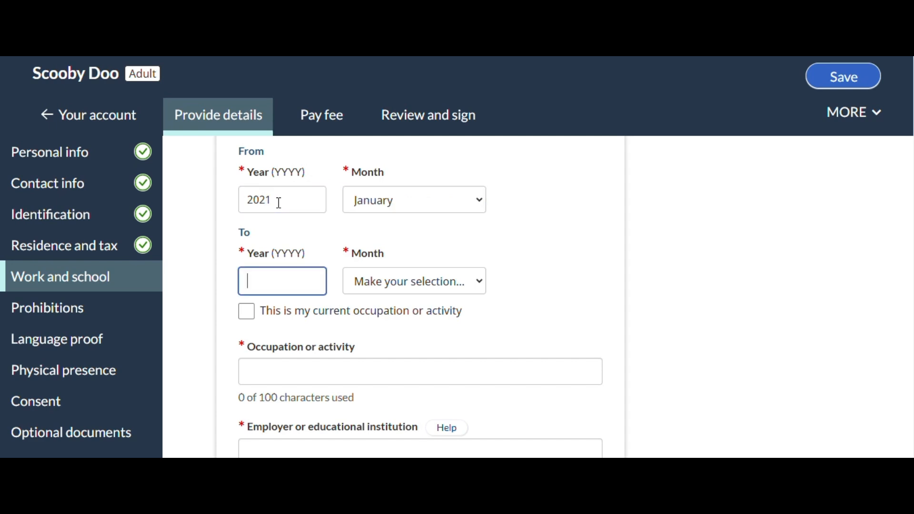
Set the second activity's end date to June 2021
text(2021)
key(Tab)
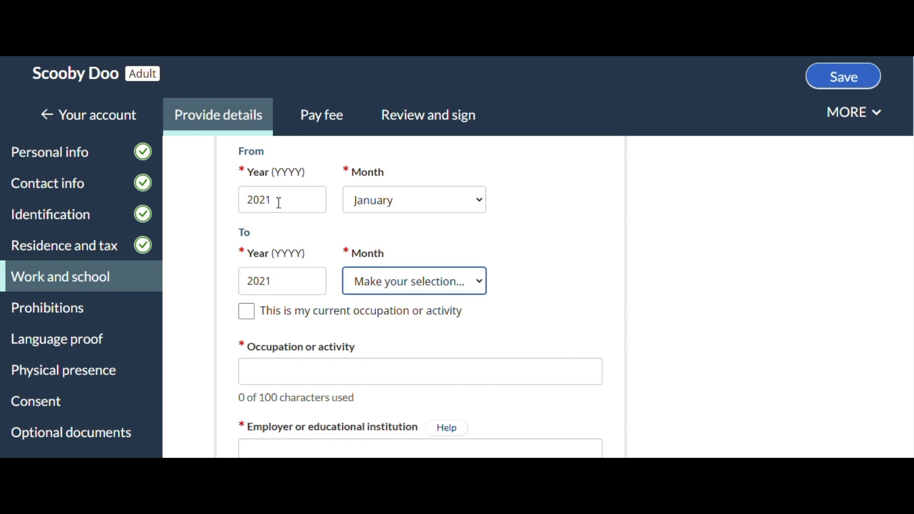
key(Down)
key(Down)
key(Down)
key(Down)
key(Down)
key(Down)
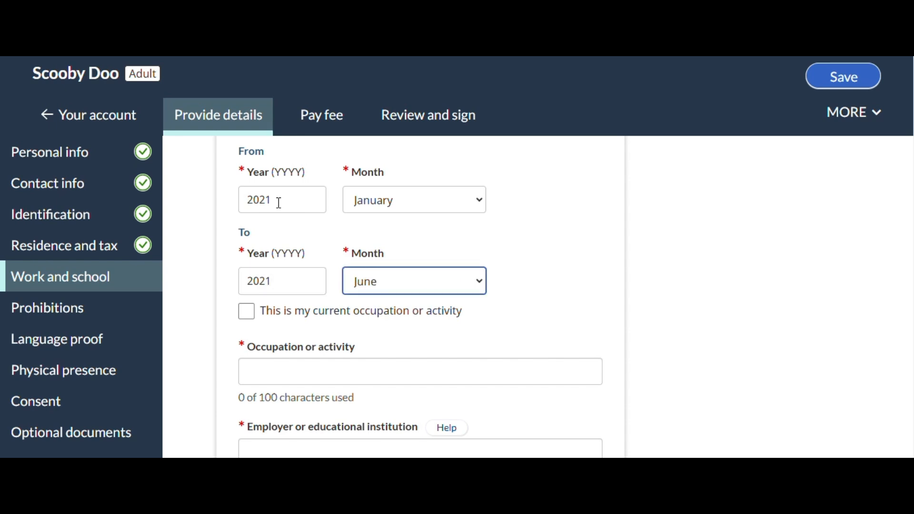
Describe the second activity with occupation Unemployed, employer Not Applicable and country Canada
scroll(319, 310, down, 1)
click(321, 310)
text(Unemployed)
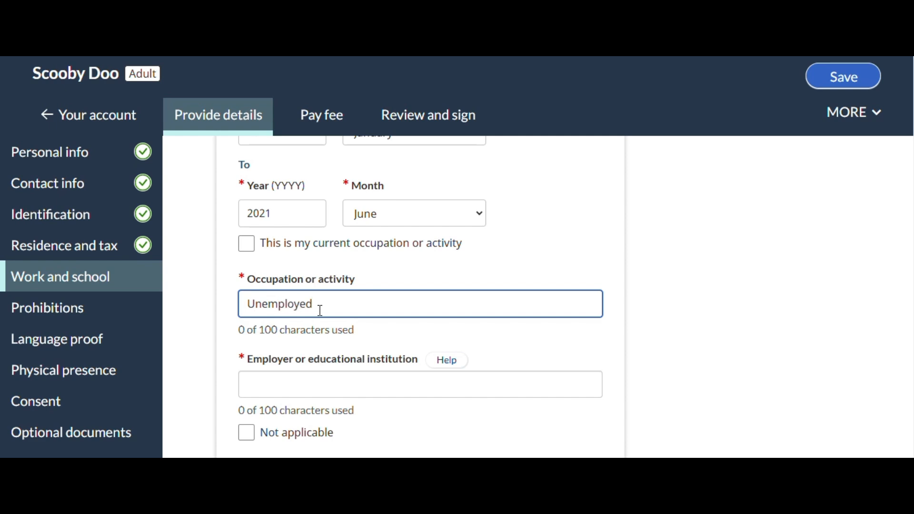
scroll(562, 292, down, 2)
click(311, 251)
text(No)
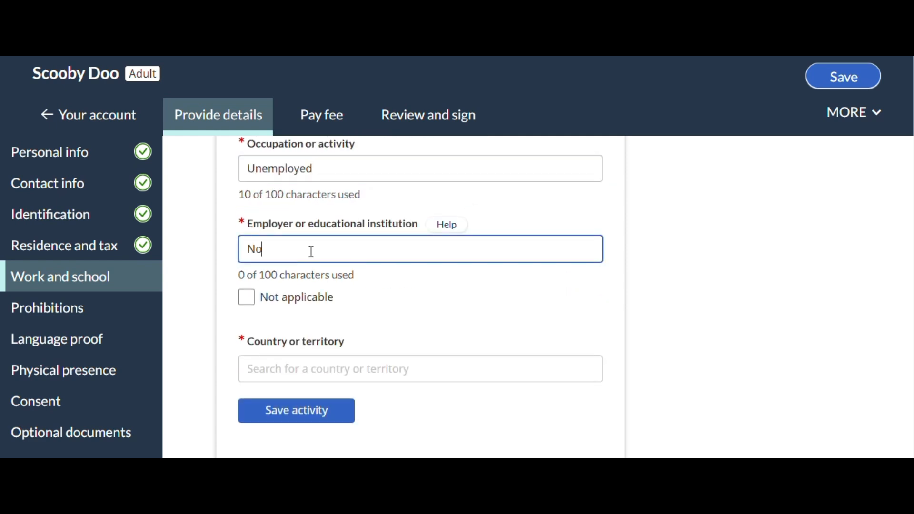
text(t Applicable)
click(294, 370)
text(Canad)
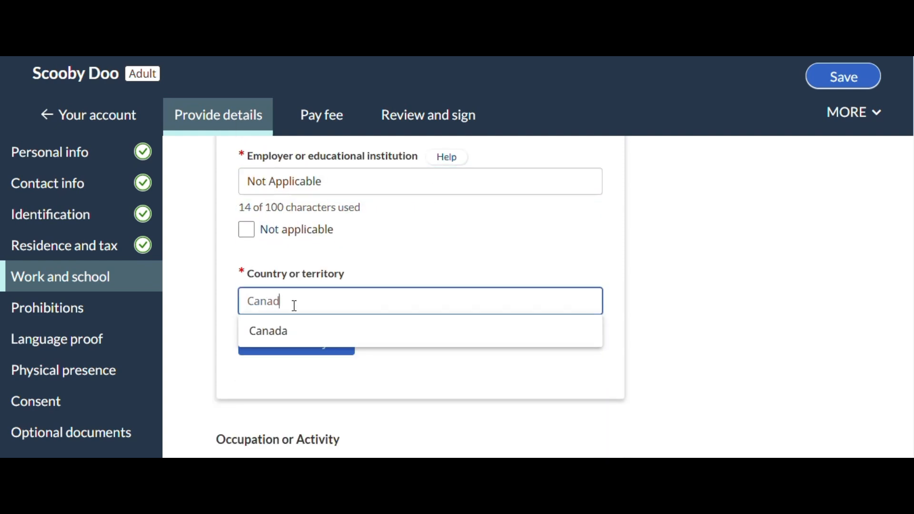
click(336, 333)
Look up the applicant's street address for the unemployed period, choose a matching result and save the activity
scroll(256, 239, down, 3)
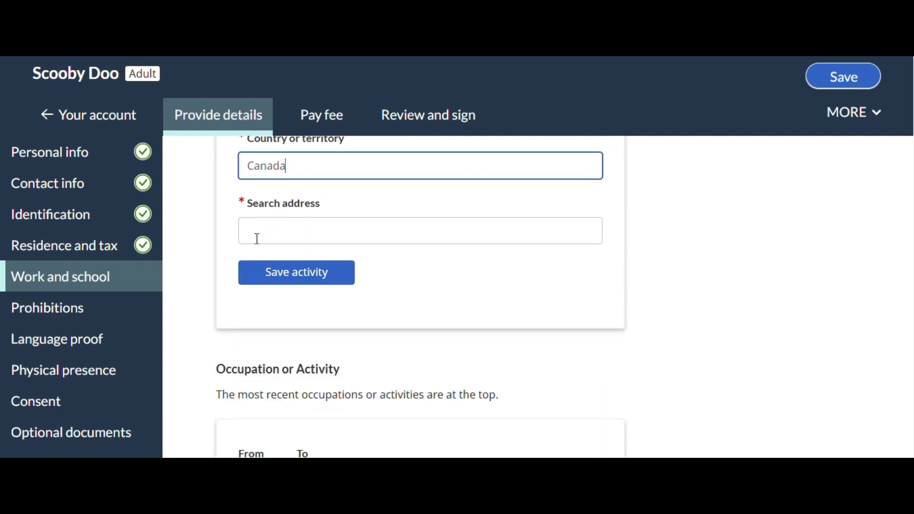
click(270, 227)
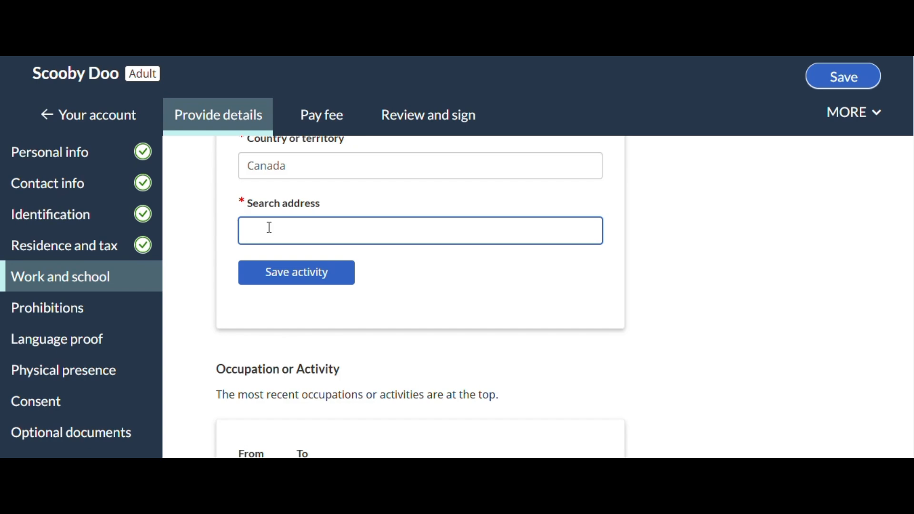
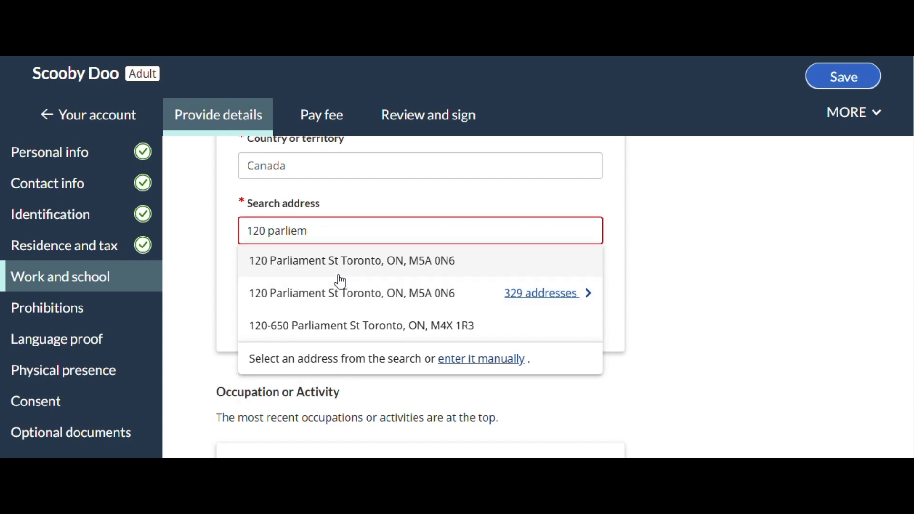
click(342, 276)
scroll(572, 280, down, 5)
click(275, 264)
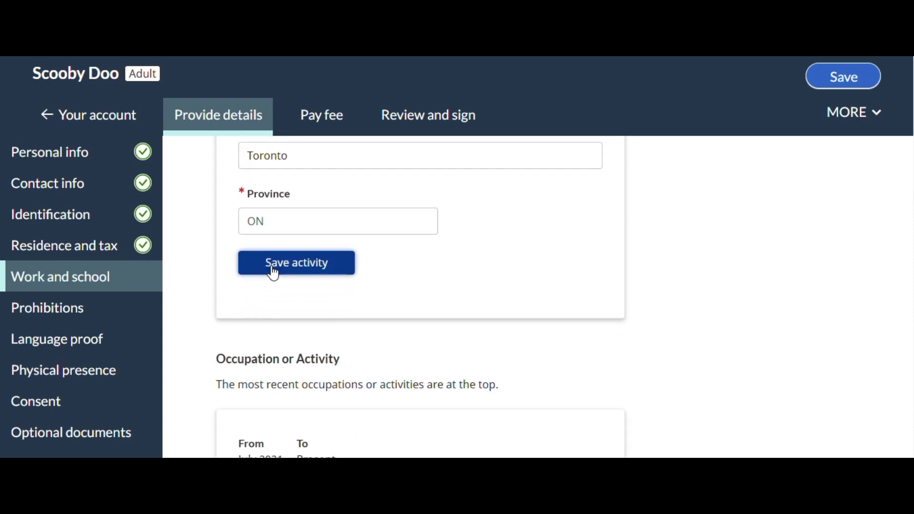
Begin a third activity entry with a start date of January 2020
scroll(540, 307, up, 5)
scroll(434, 293, up, 8)
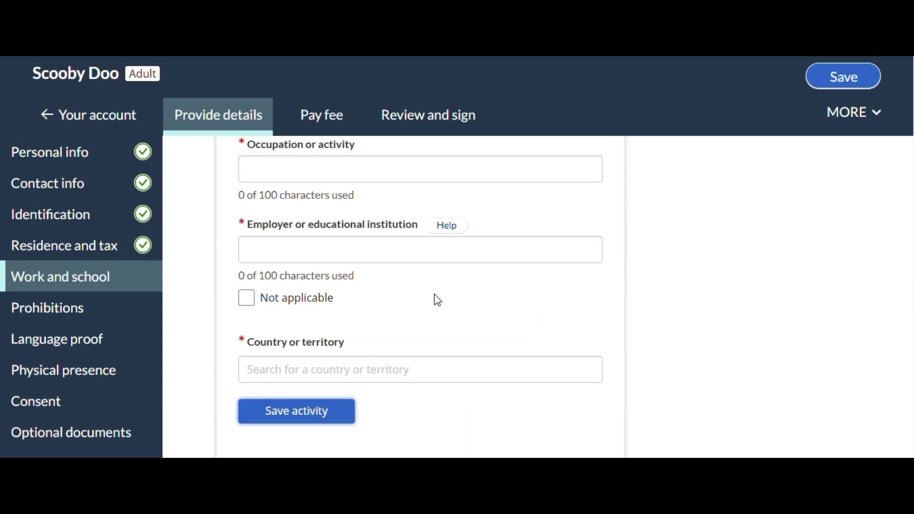
click(265, 259)
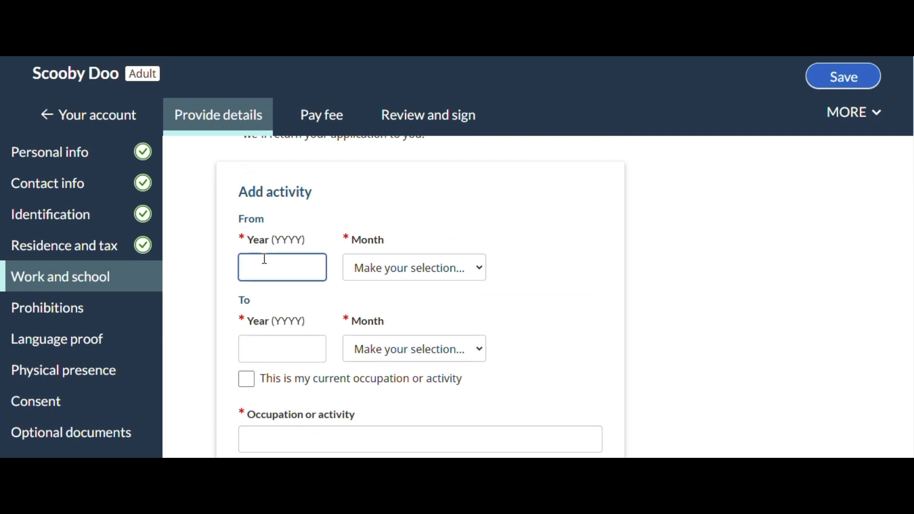
text(2020)
key(Tab)
key(Down)
key(Tab)
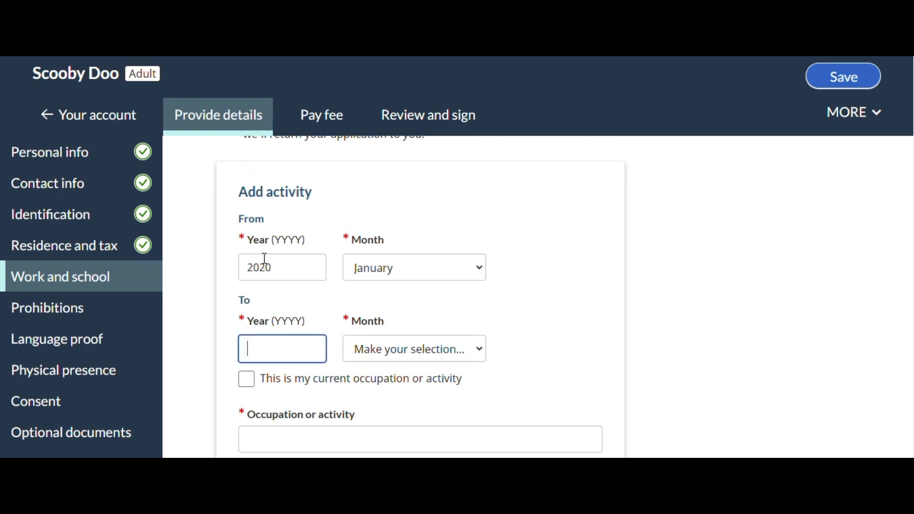
Set the third activity's end date to December 2020
text(2020)
key(Tab)
key(d)
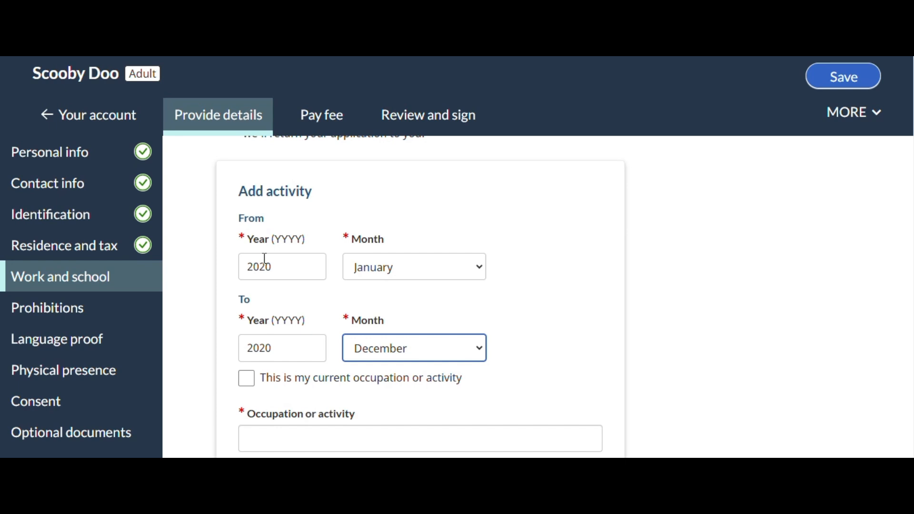
Describe the third activity with occupation Private Service, employer Meta and country India
scroll(315, 375, down, 1)
click(315, 376)
text(P)
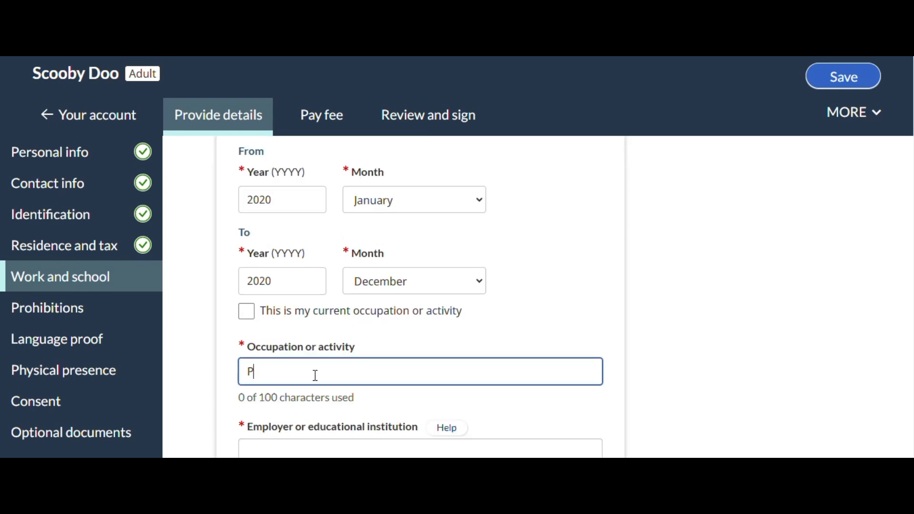
text(rivate Service)
scroll(315, 376, down, 2)
click(355, 319)
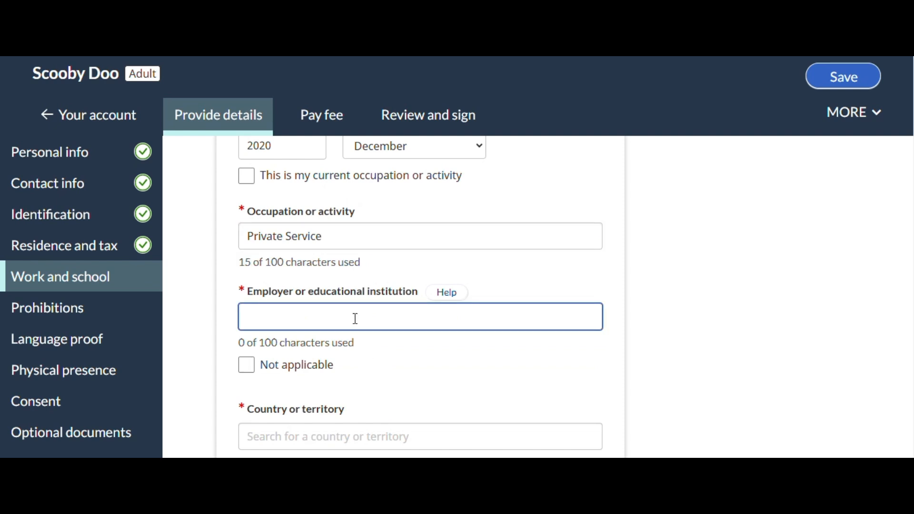
text(Meta)
scroll(354, 318, down, 1)
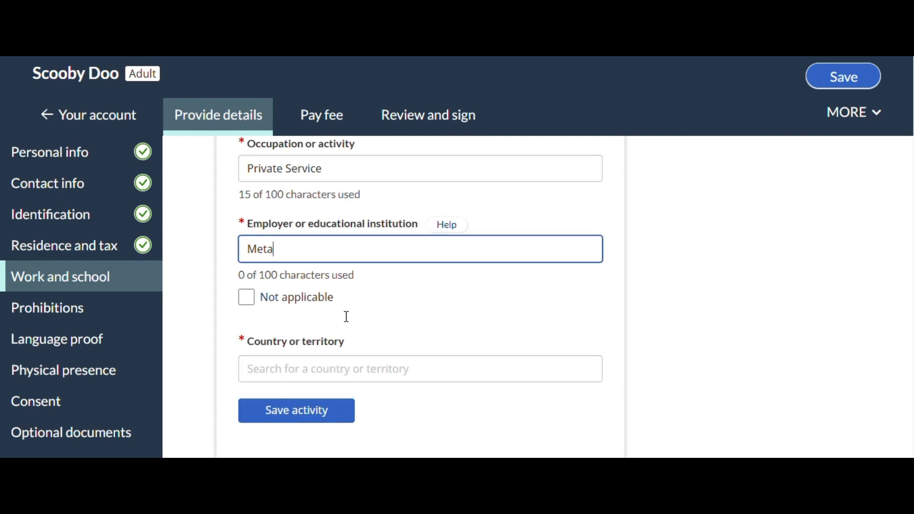
click(309, 373)
text(Indi)
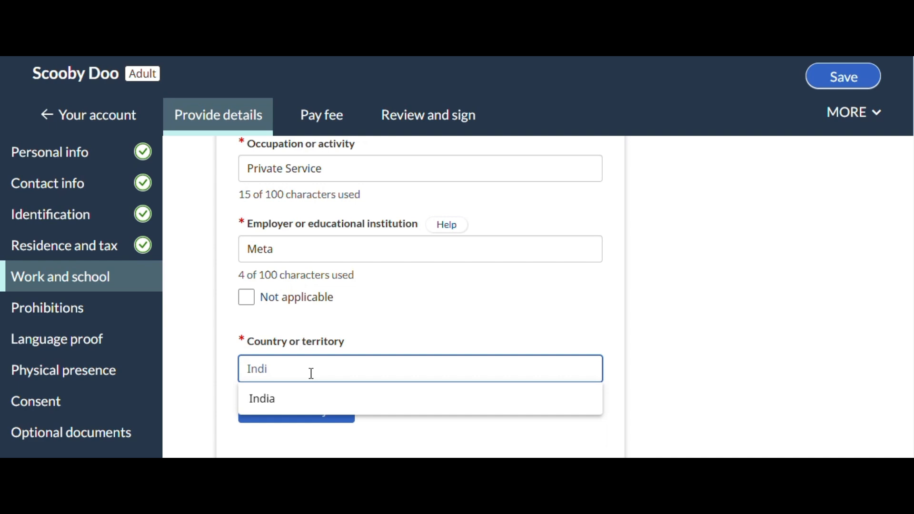
click(306, 398)
Fill in the street name and city of the Meta job's address, and save the activity
scroll(381, 328, down, 3)
click(306, 365)
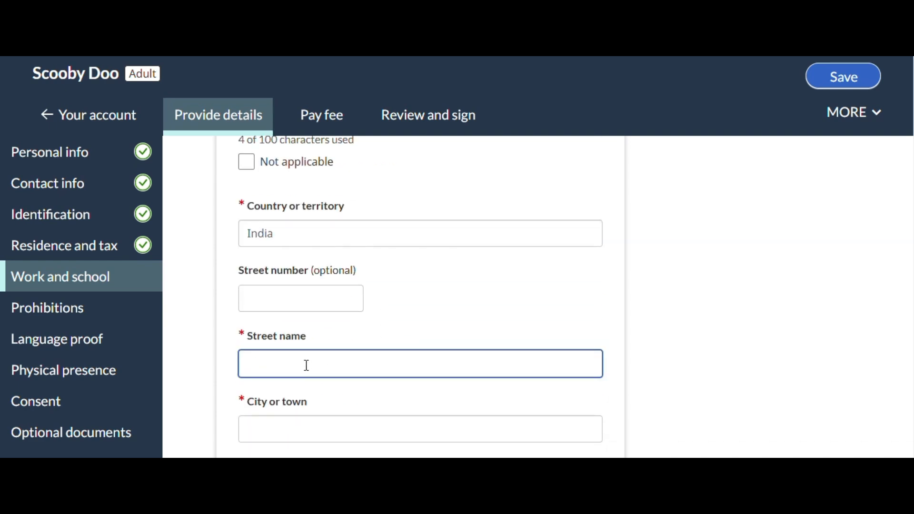
text(XYZ Street)
key(Tab)
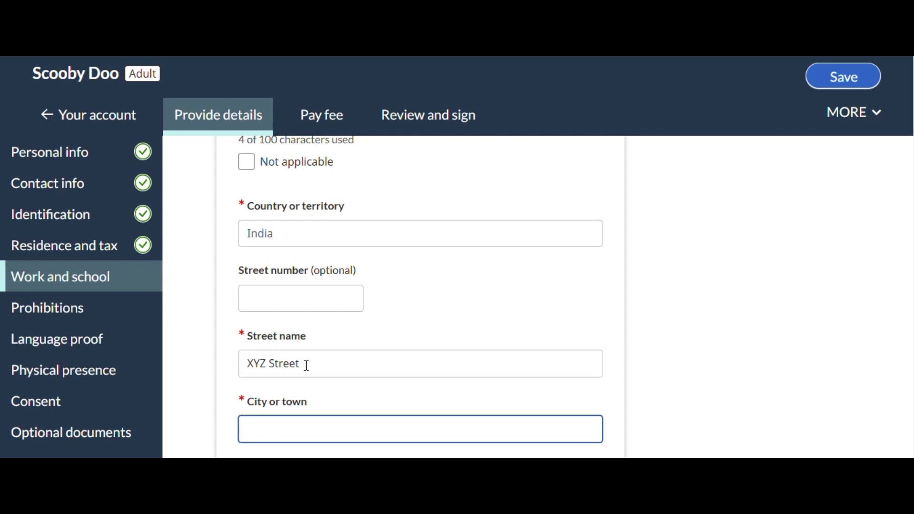
text(Delhi)
scroll(307, 366, down, 3)
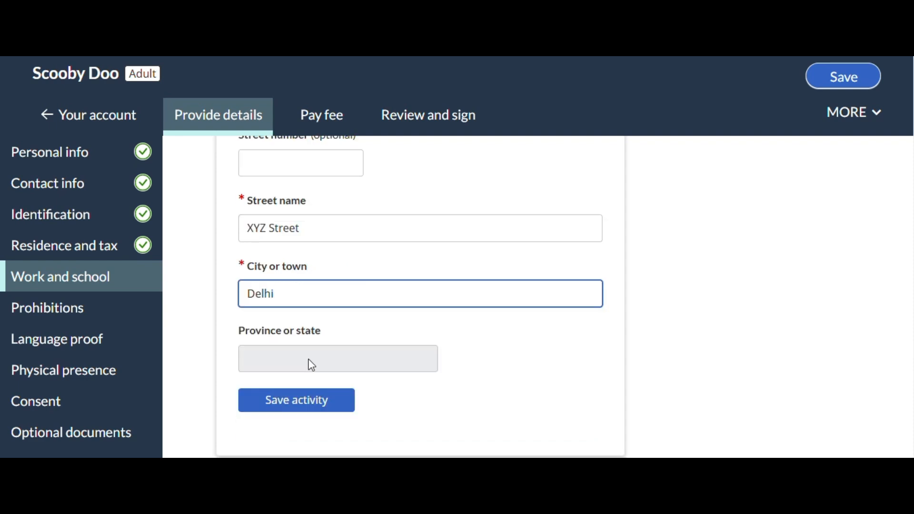
click(306, 401)
Review the saved activities and continue to the Prohibitions section
scroll(558, 322, down, 3)
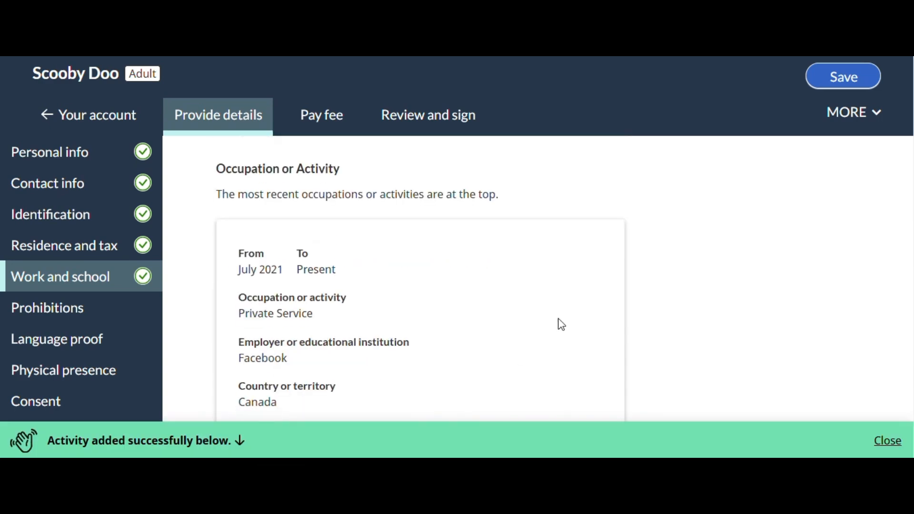
scroll(548, 318, down, 3)
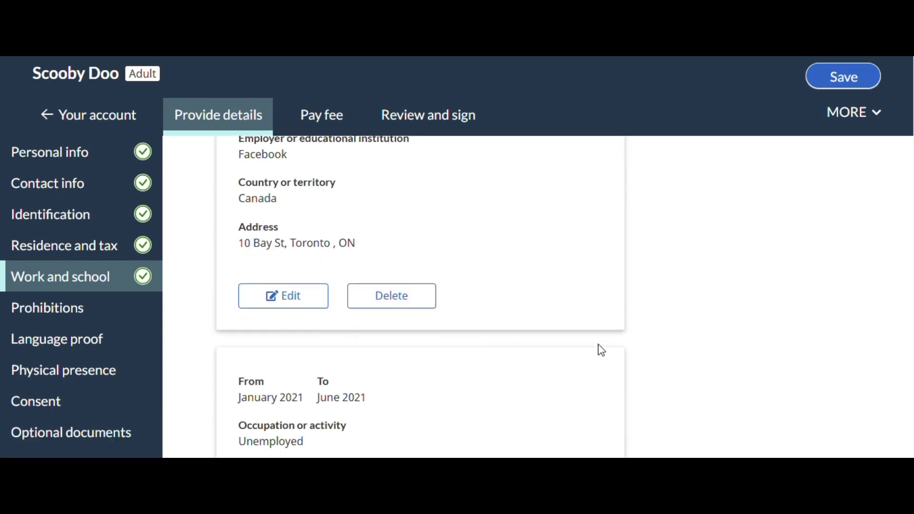
scroll(600, 349, down, 3)
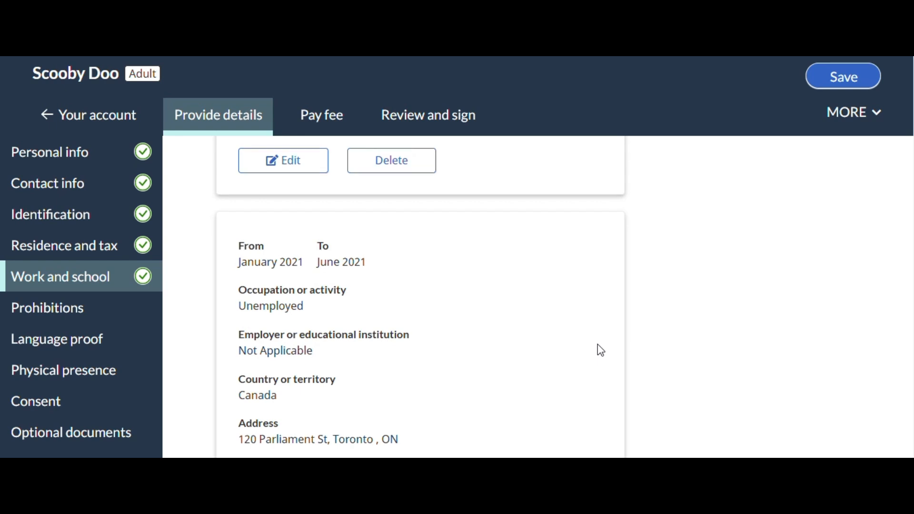
scroll(599, 349, down, 10)
scroll(615, 339, down, 3)
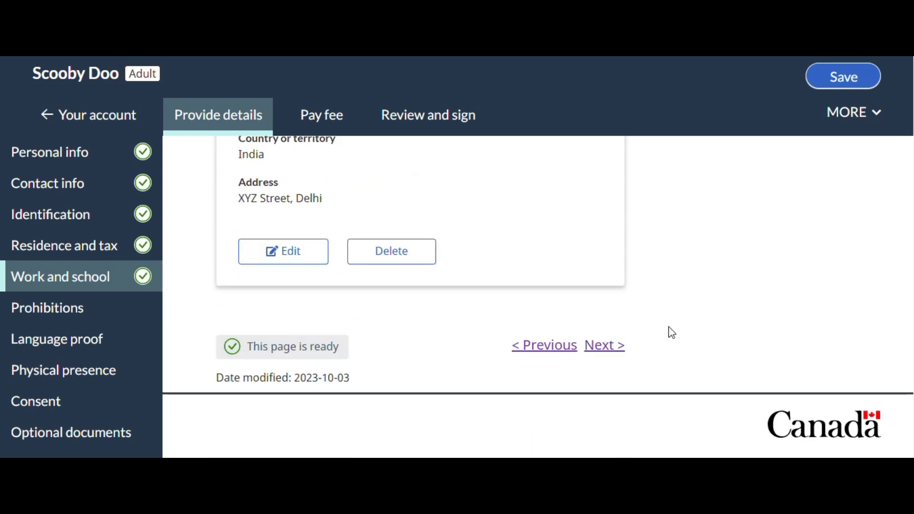
click(605, 346)
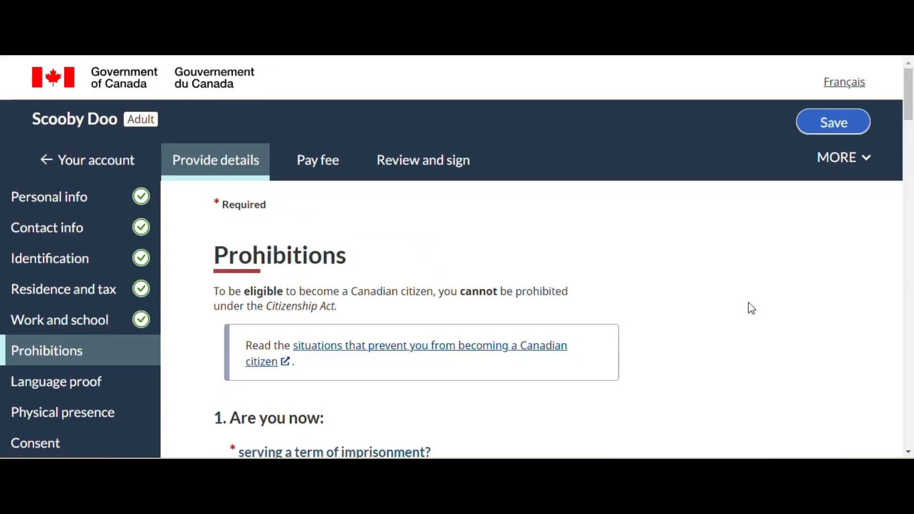
Answer No to currently serving a term of imprisonment, being on probation and being on parole in question 1
scroll(750, 306, down, 1)
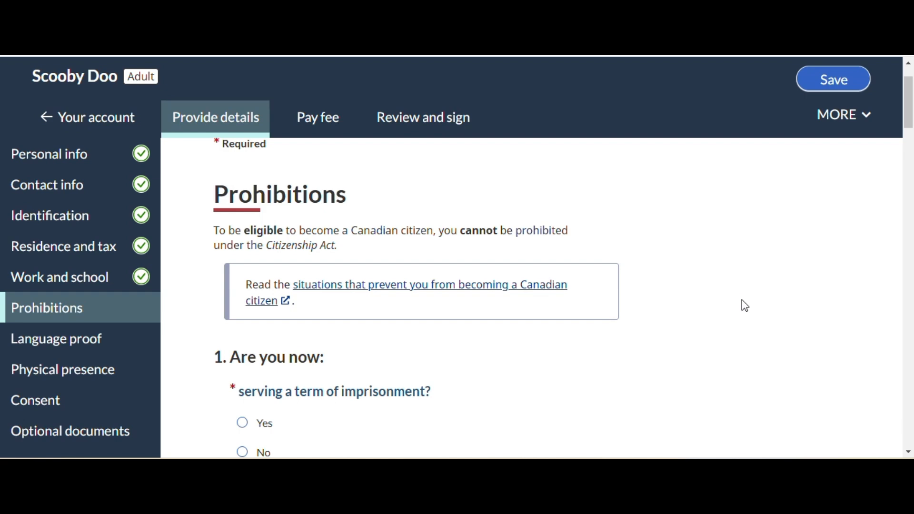
scroll(745, 306, down, 1)
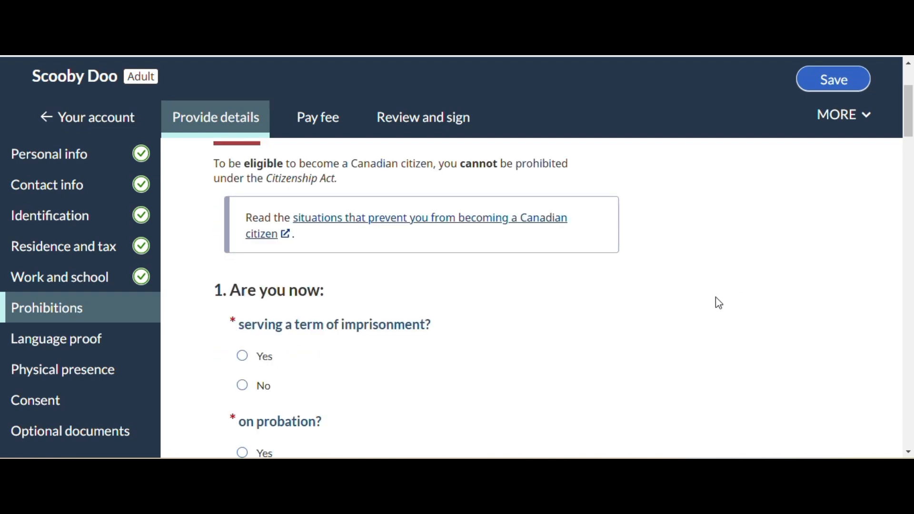
scroll(715, 301, down, 1)
click(243, 319)
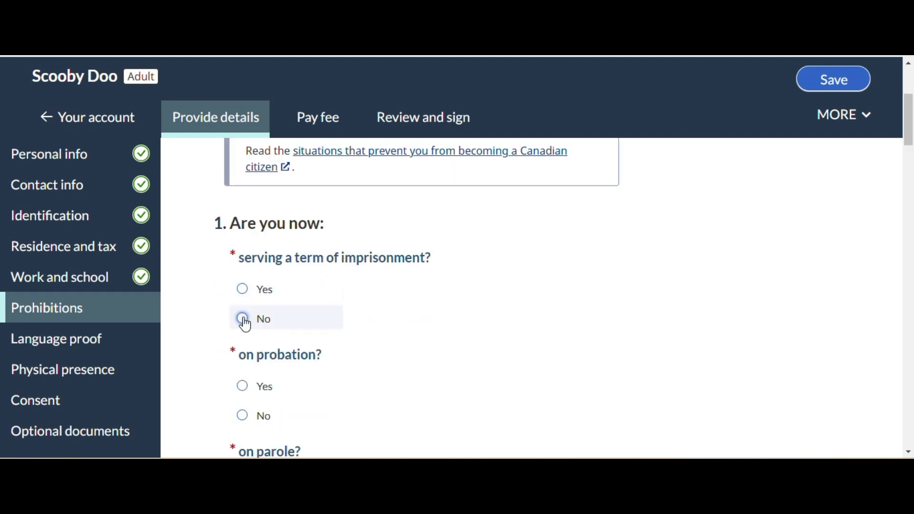
scroll(288, 336, down, 1)
click(241, 347)
scroll(309, 379, down, 1)
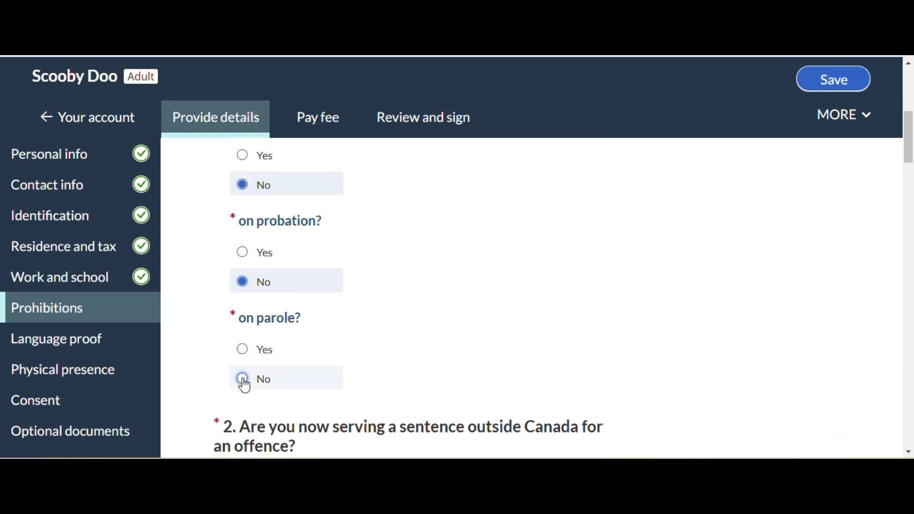
click(241, 377)
Answer No to serving a sentence outside Canada and to both charge, trial or appeal items in question 3
scroll(424, 355, down, 3)
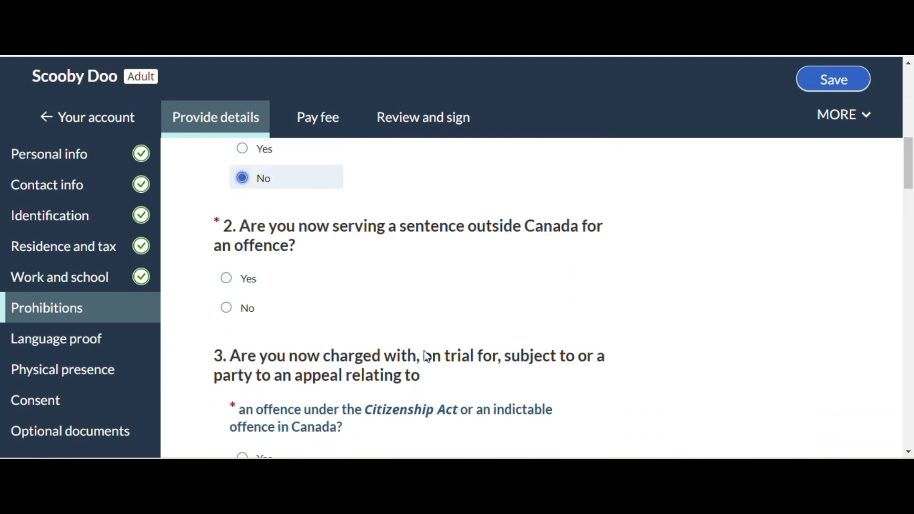
click(226, 312)
scroll(546, 322, down, 3)
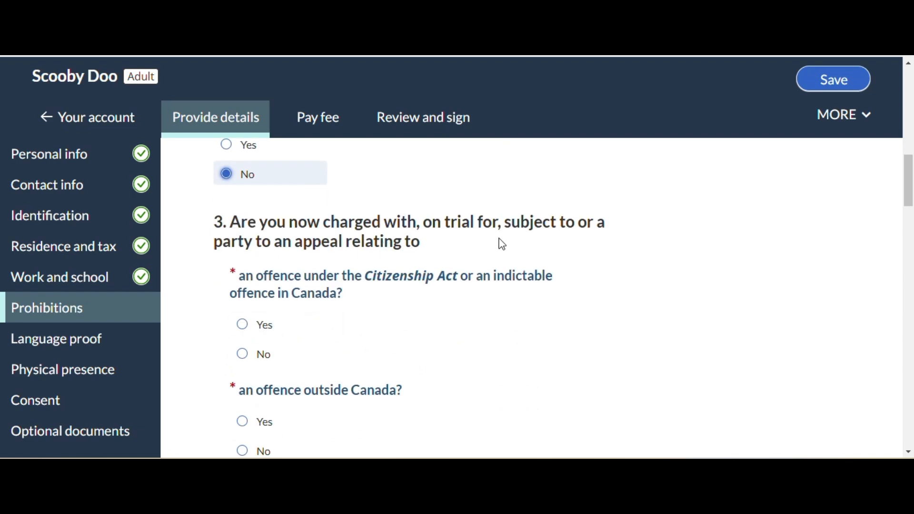
click(242, 355)
scroll(309, 337, down, 3)
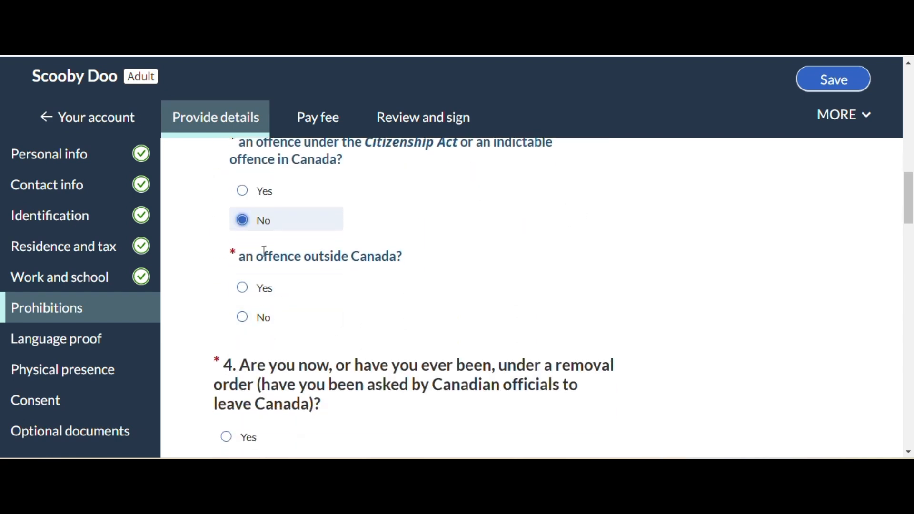
click(242, 317)
Answer No to the removal order question and to the war crime or crime against humanity question
scroll(432, 363, down, 3)
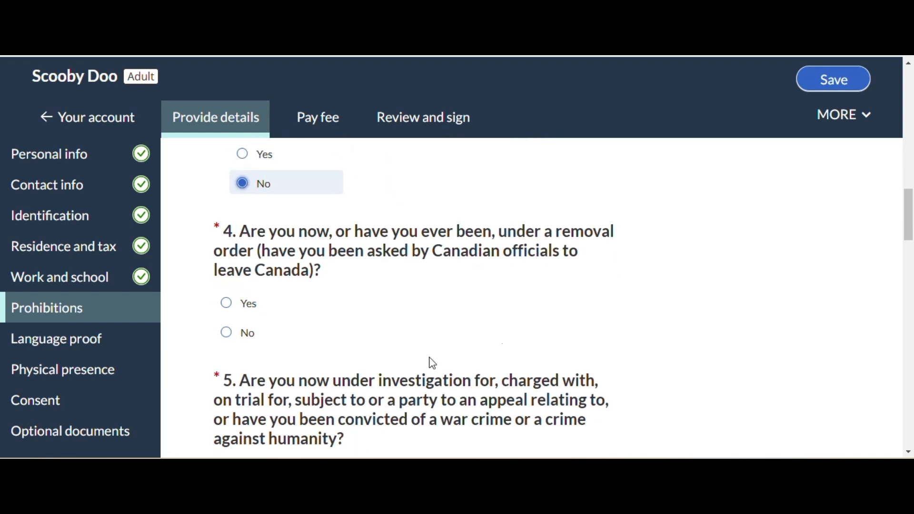
click(232, 336)
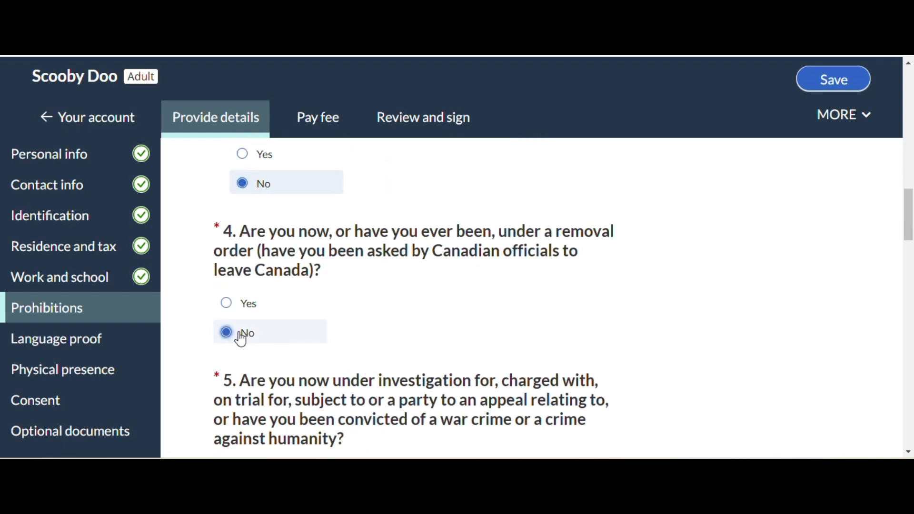
scroll(241, 338, down, 3)
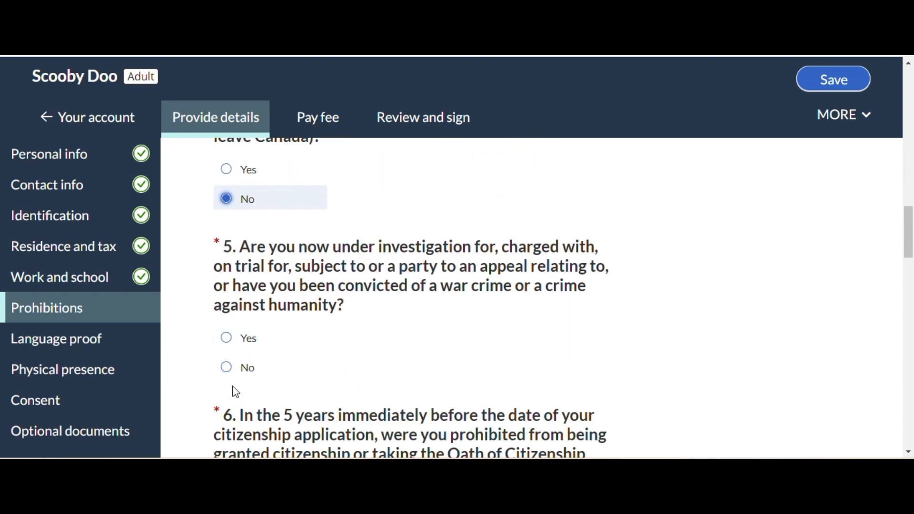
click(226, 367)
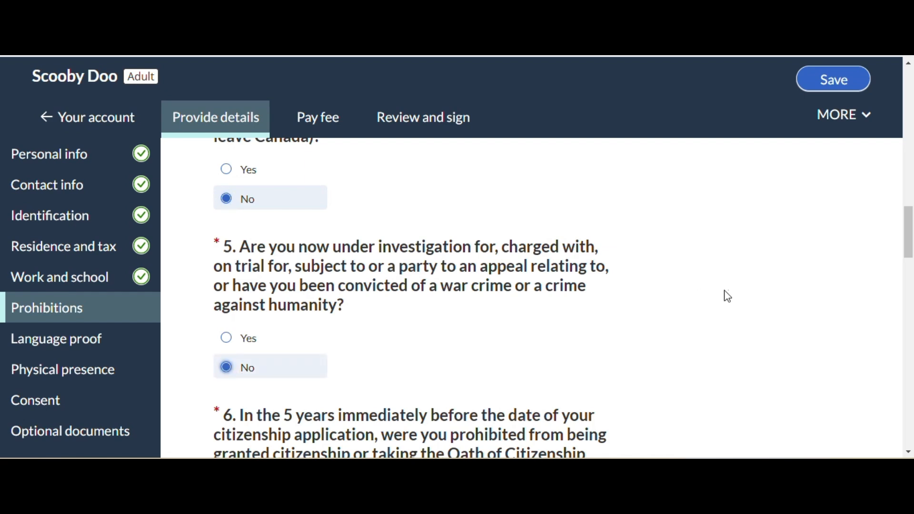
Answer No to the 5-year misrepresentation prohibition and the 10-year citizenship revocation questions
scroll(652, 303, down, 4)
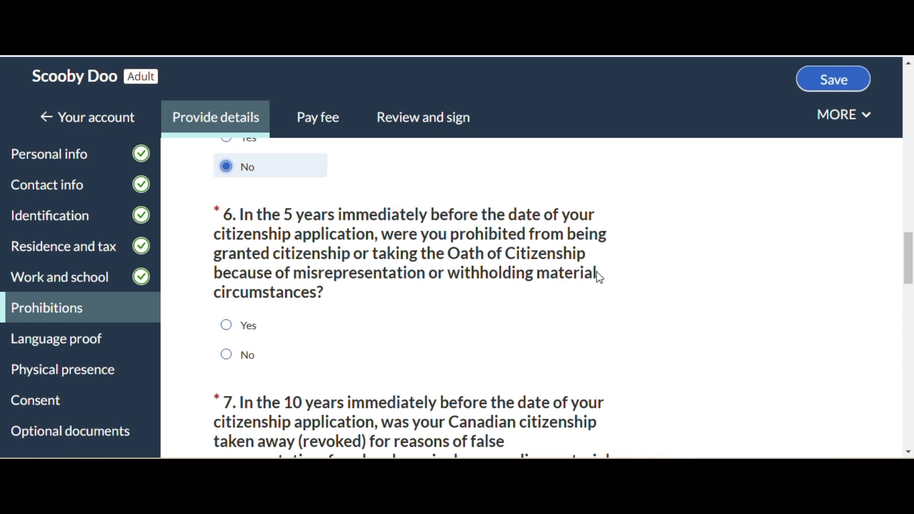
click(226, 354)
scroll(589, 309, down, 2)
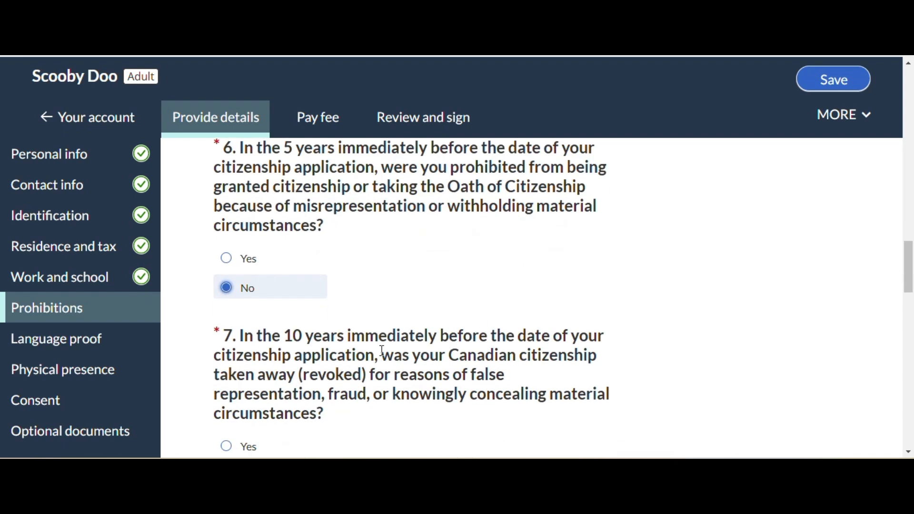
scroll(449, 351, down, 4)
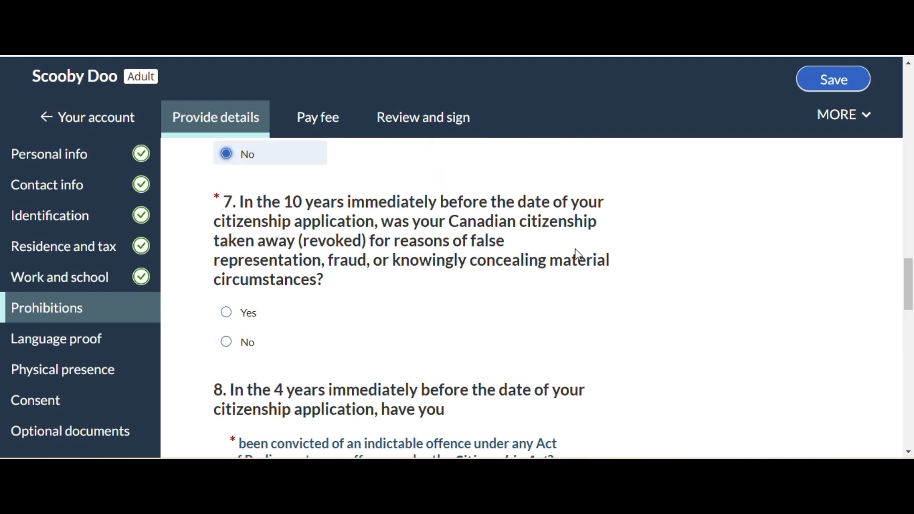
click(229, 343)
Answer No to both question 8 items on convictions in the 4 years before the application
scroll(492, 332, down, 4)
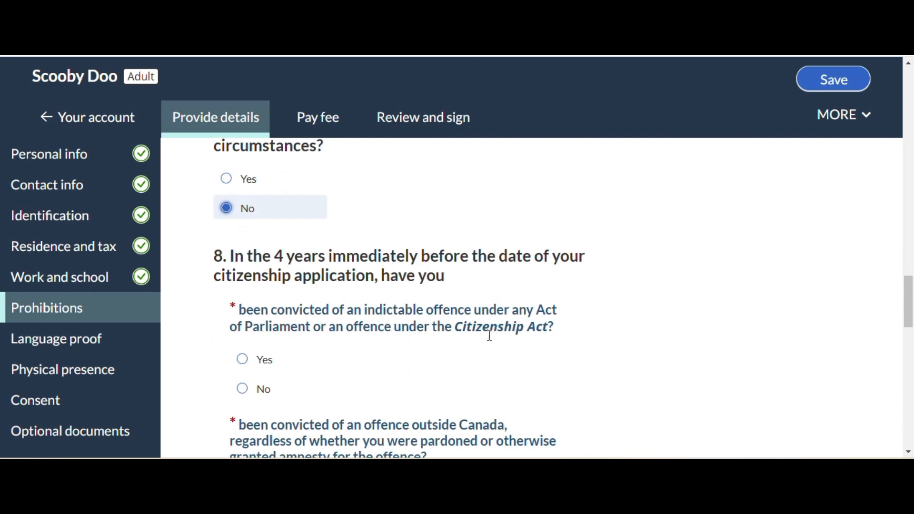
click(246, 389)
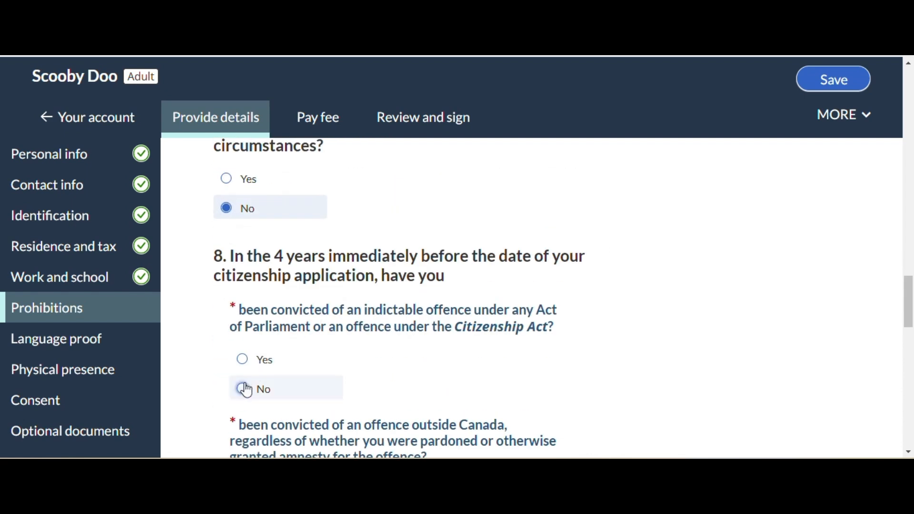
scroll(616, 298, down, 4)
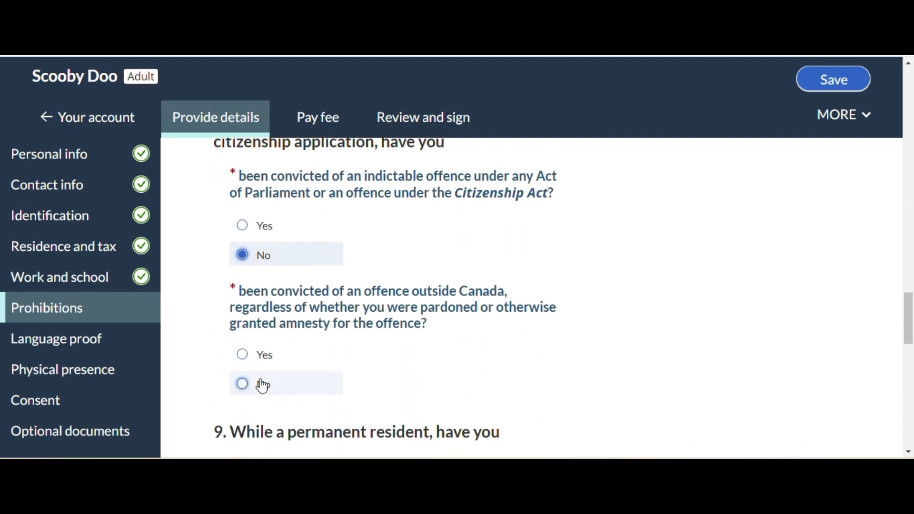
click(243, 385)
Answer No to all three question 9 items and confirm having read and understood the Citizenship Act prohibitions
scroll(672, 302, down, 8)
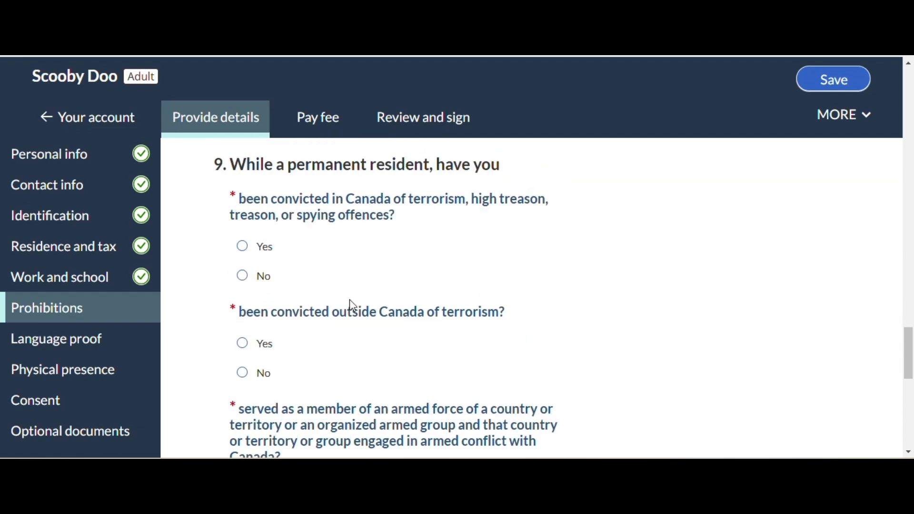
click(243, 279)
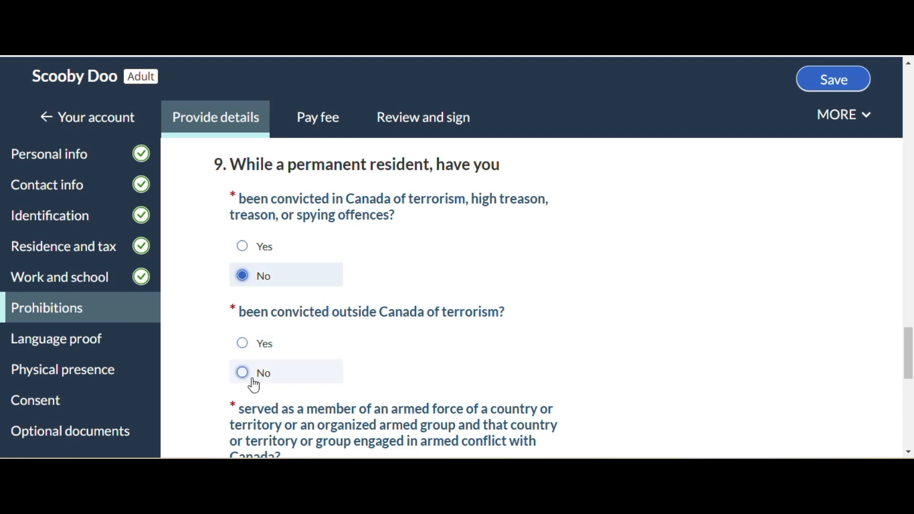
click(243, 375)
scroll(792, 288, down, 3)
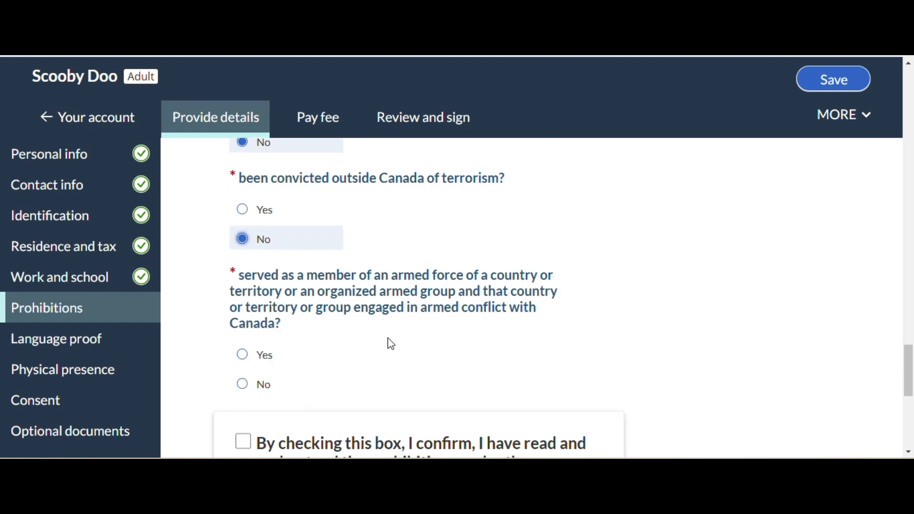
click(243, 386)
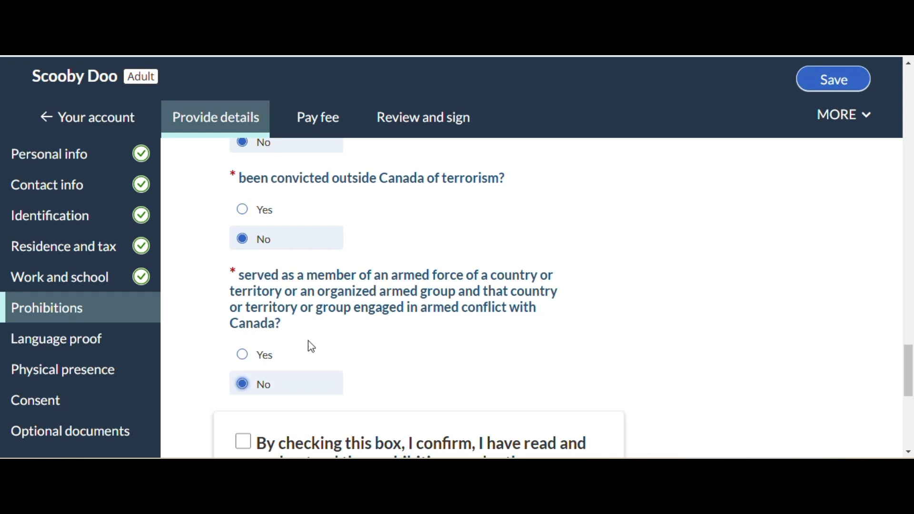
scroll(635, 332, down, 3)
click(243, 309)
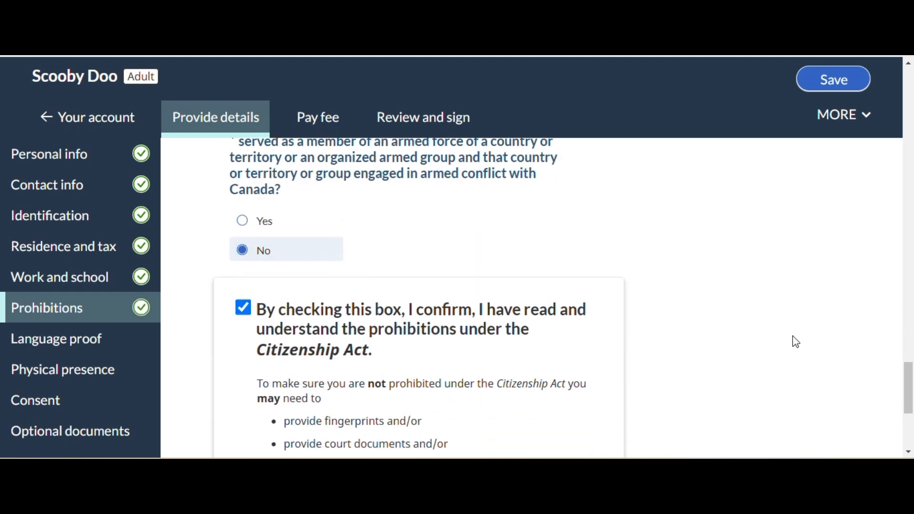
Continue to the Language proof section and answer Yes to having proof of knowledge of English or French
scroll(793, 341, down, 5)
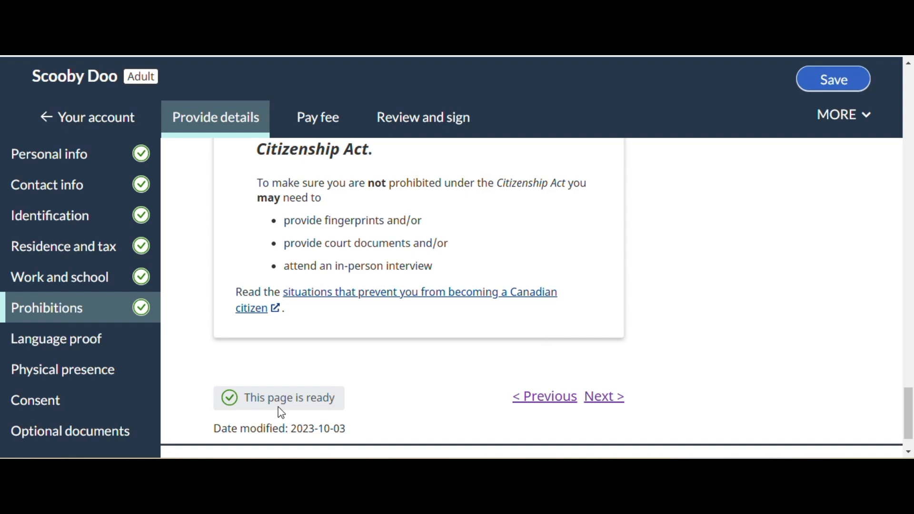
click(612, 397)
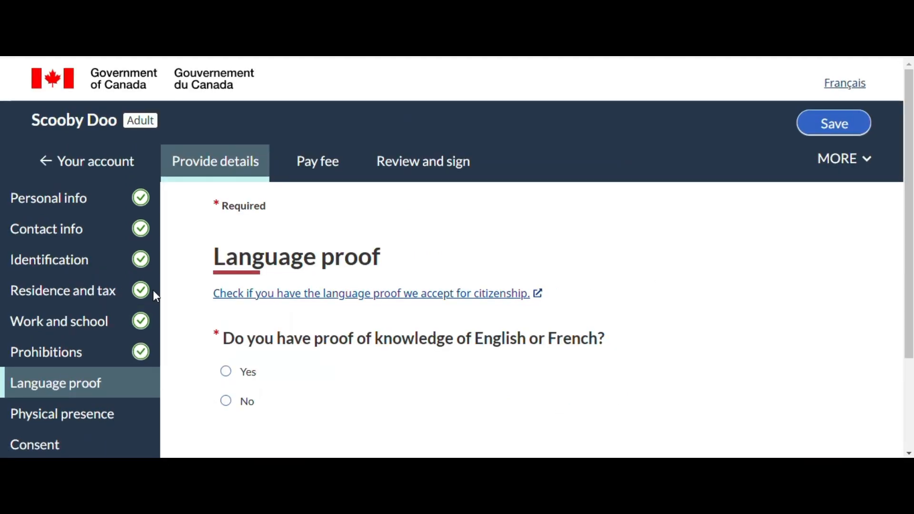
scroll(338, 298, down, 1)
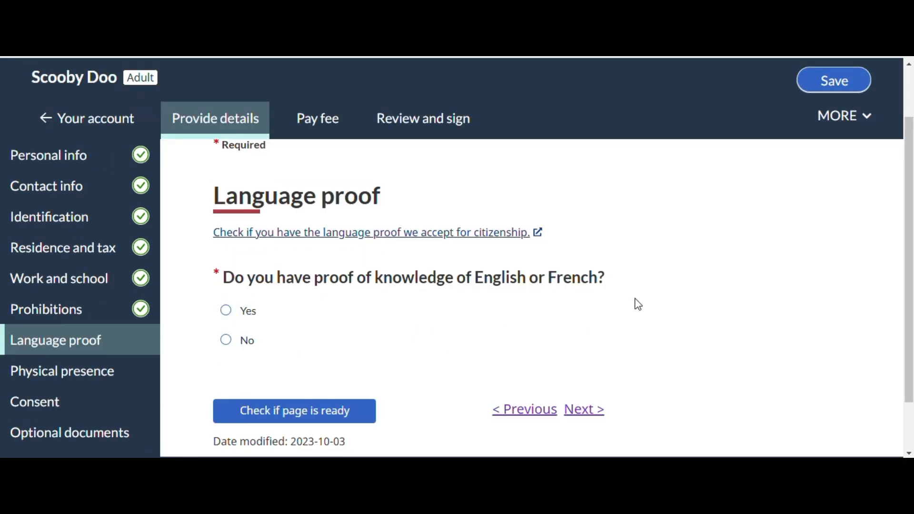
click(227, 312)
scroll(541, 303, down, 2)
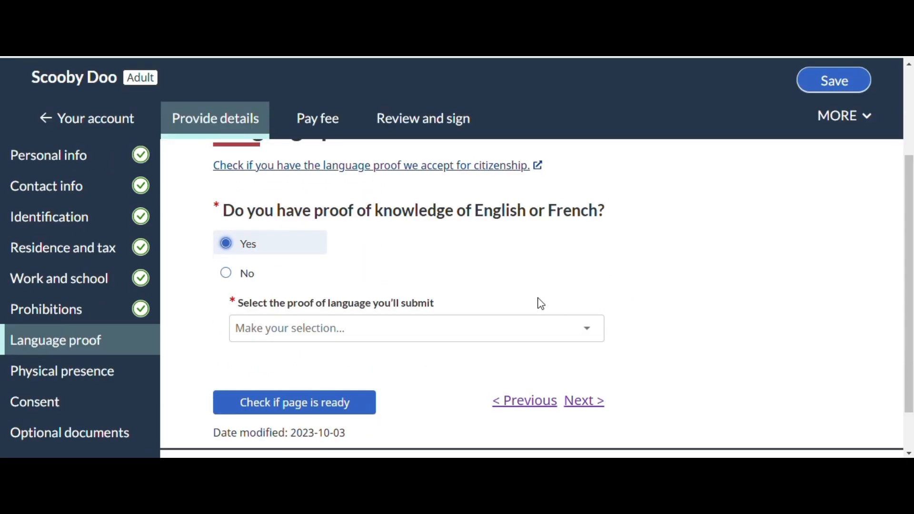
Choose International English Language Testing System (IELTS) General Training as the proof of language to submit
click(389, 330)
scroll(435, 284, down, 2)
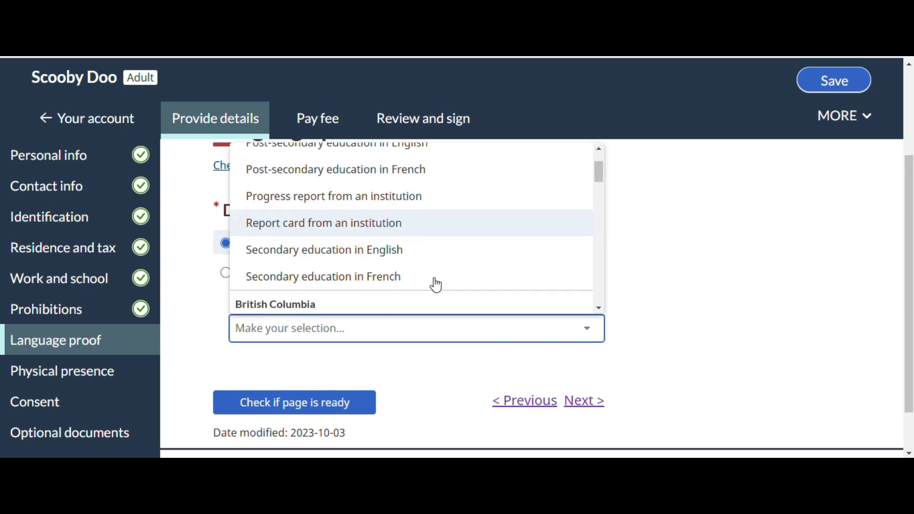
scroll(471, 269, down, 2)
scroll(484, 261, down, 4)
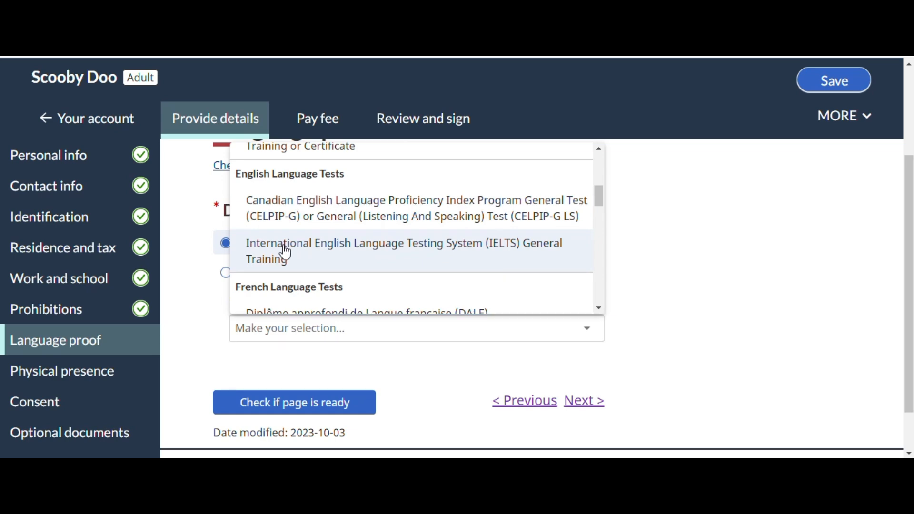
click(284, 250)
scroll(772, 297, down, 1)
scroll(743, 307, down, 2)
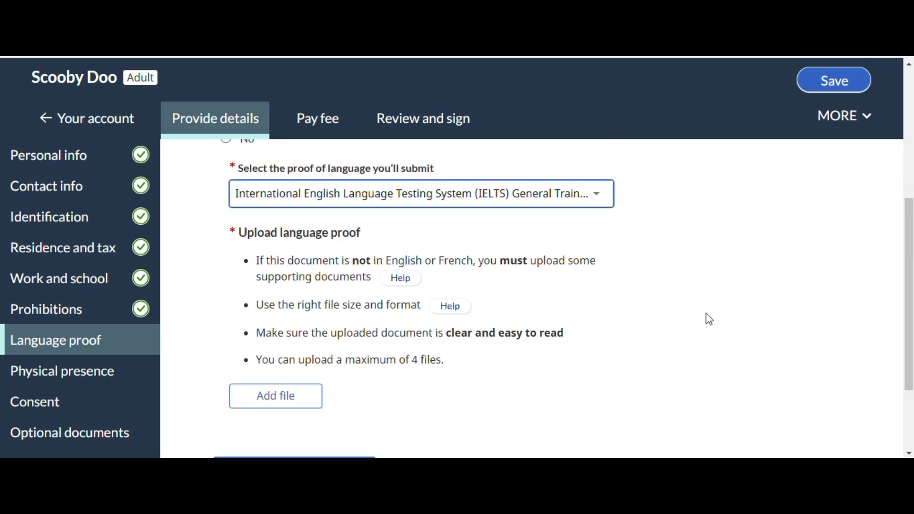
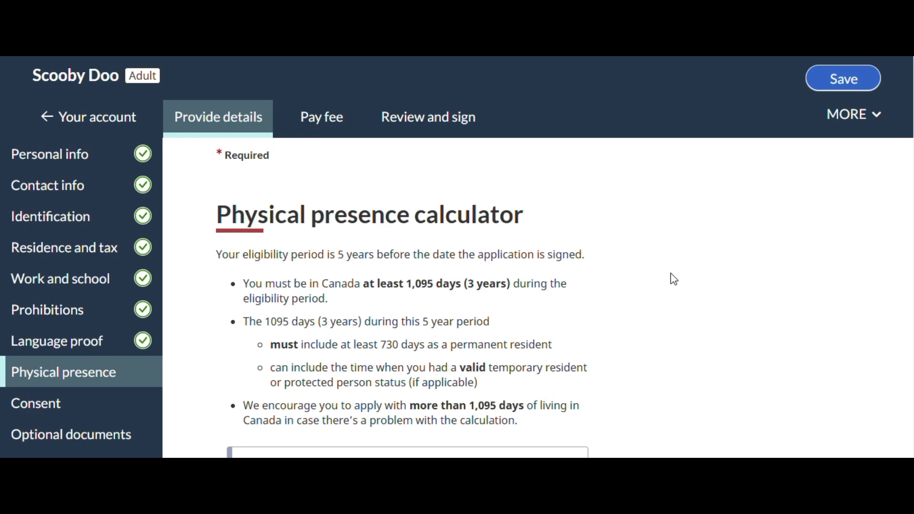
Answer No to living outside Canada as a Crown servant and as a family member of a Crown servant
scroll(674, 279, down, 2)
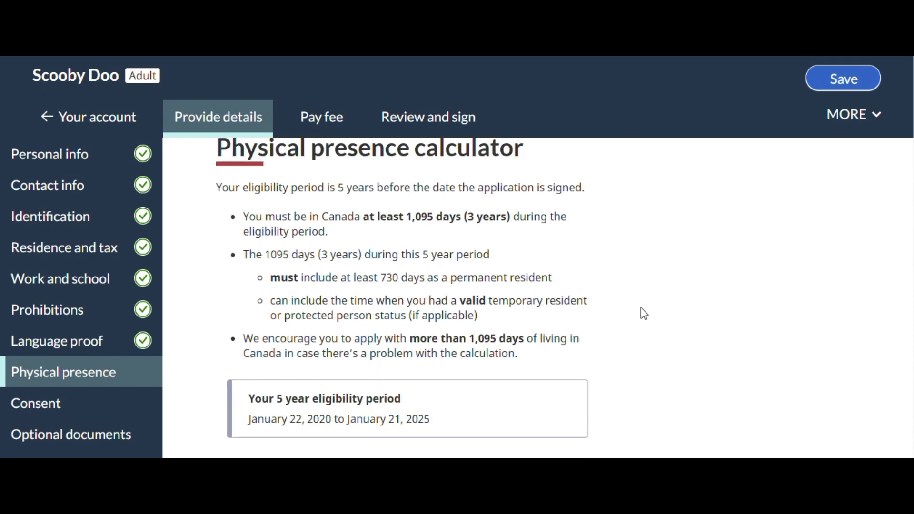
scroll(647, 317, down, 2)
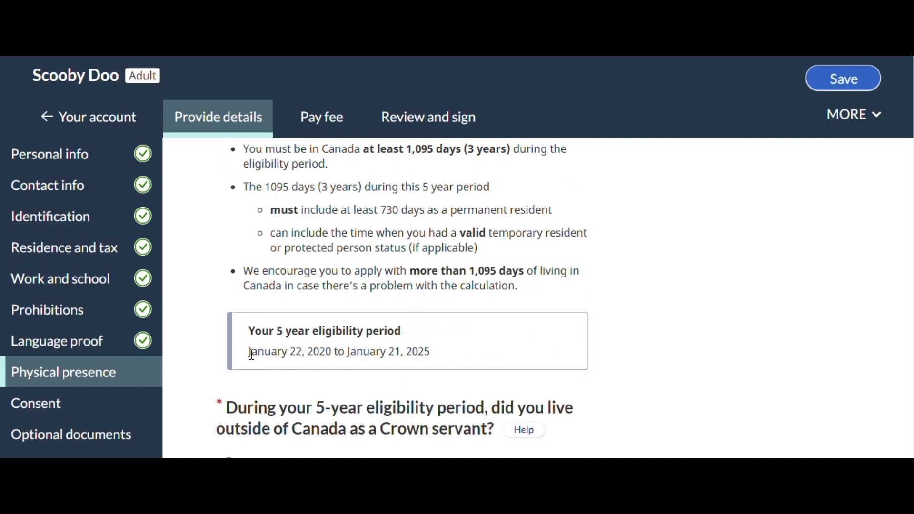
drag(284, 355, 471, 375)
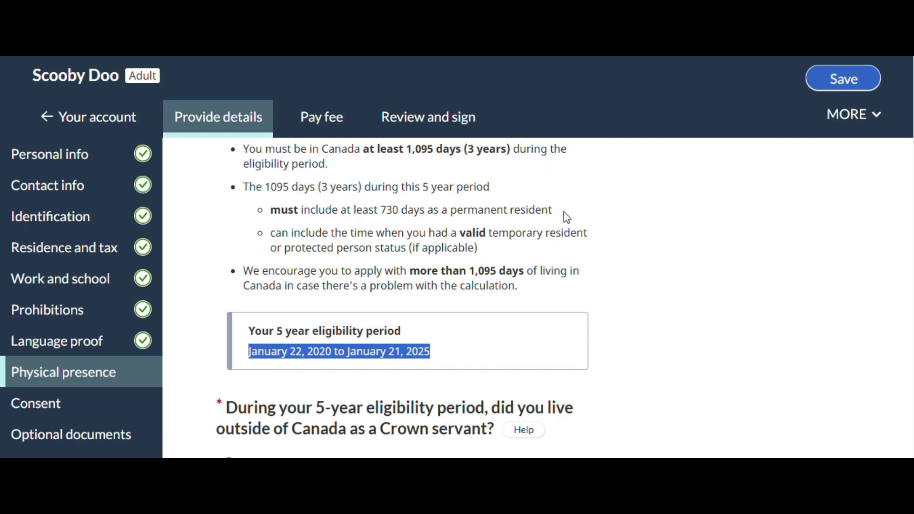
scroll(629, 229, down, 4)
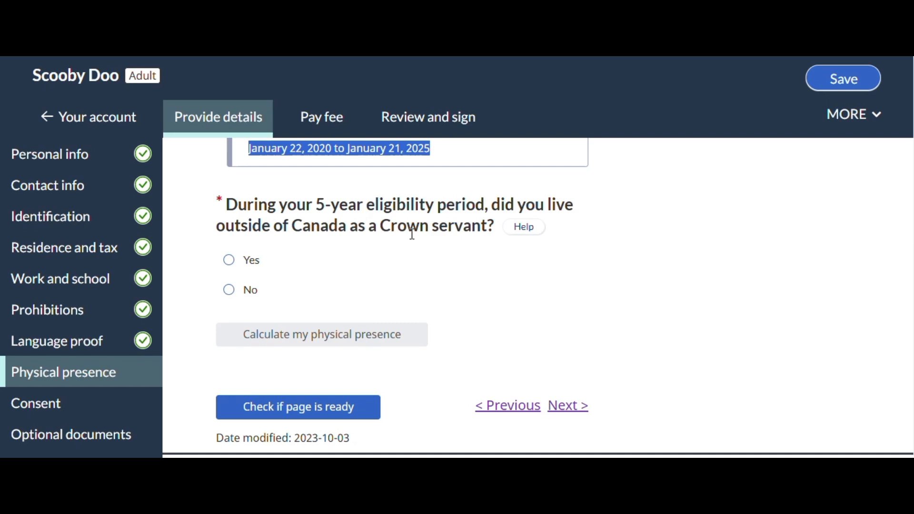
click(229, 290)
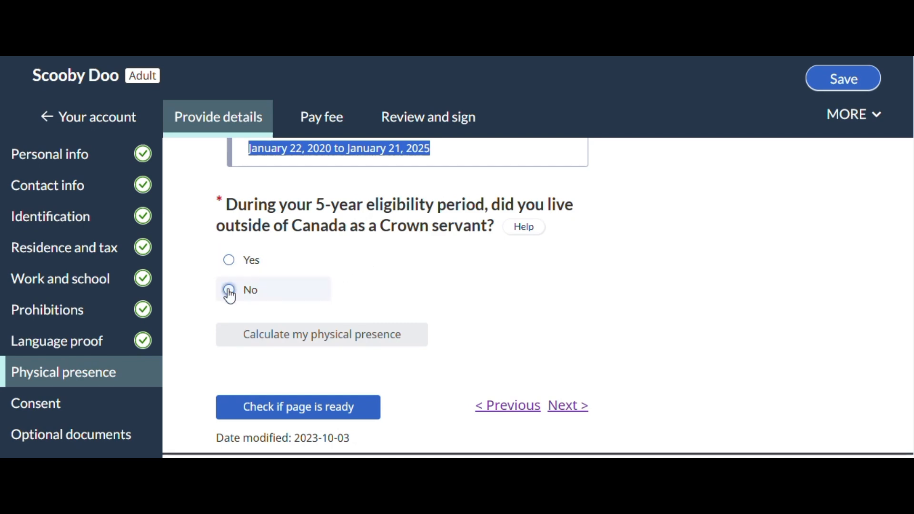
scroll(634, 266, down, 2)
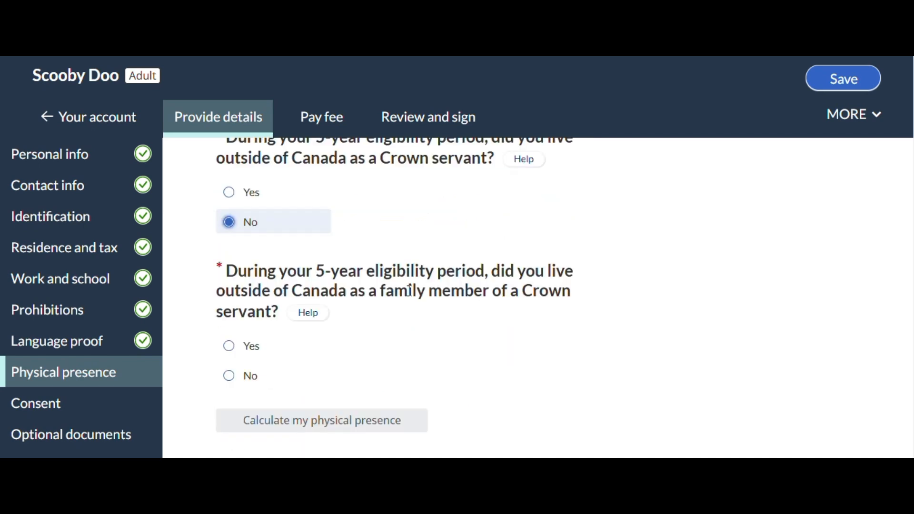
click(231, 381)
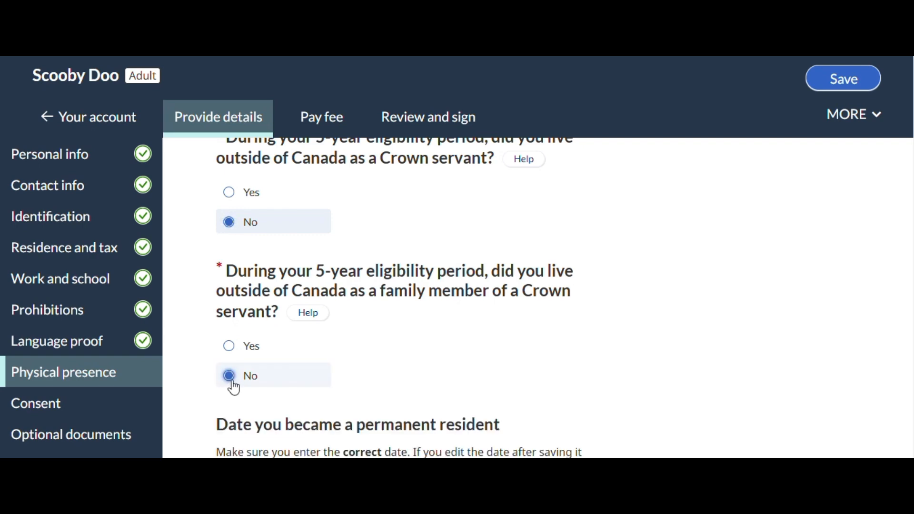
Enter January 1, 2021 as the date of becoming a permanent resident and save it
scroll(649, 282, down, 4)
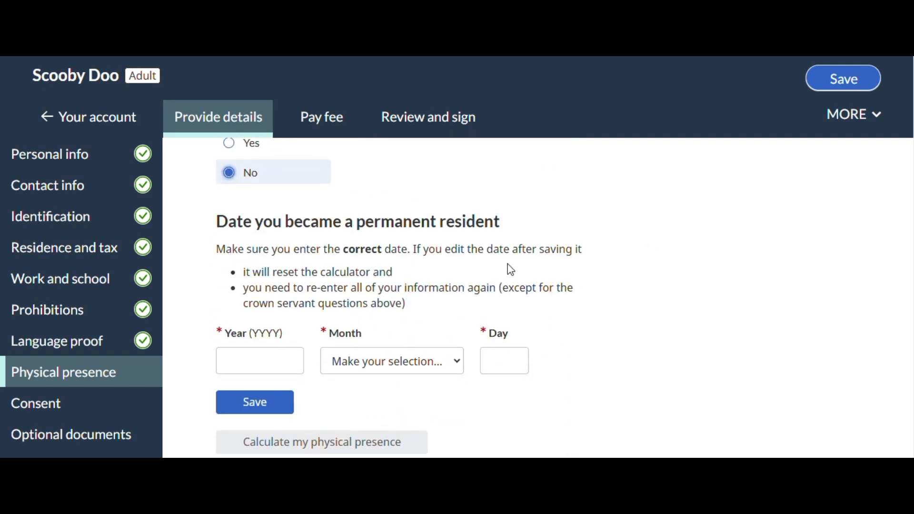
click(270, 359)
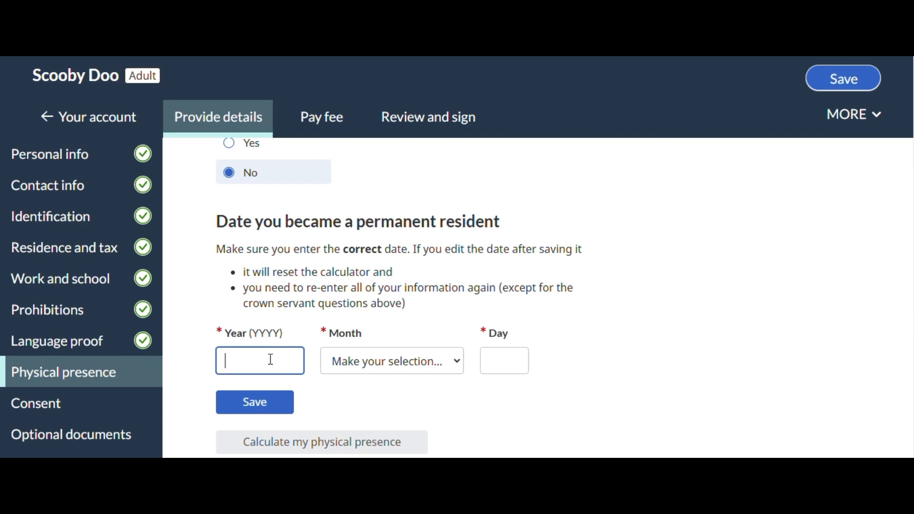
text(2021)
key(Tab)
key(Down)
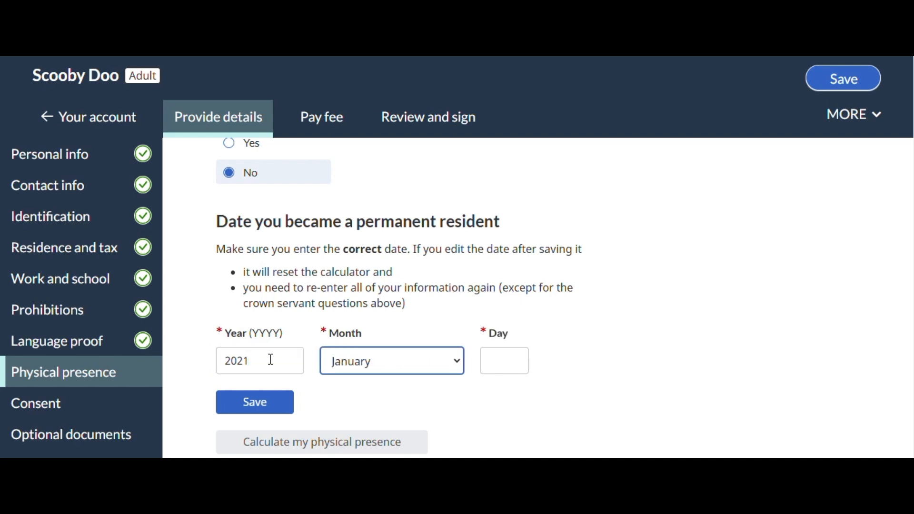
key(Tab)
text(1)
scroll(247, 367, down, 2)
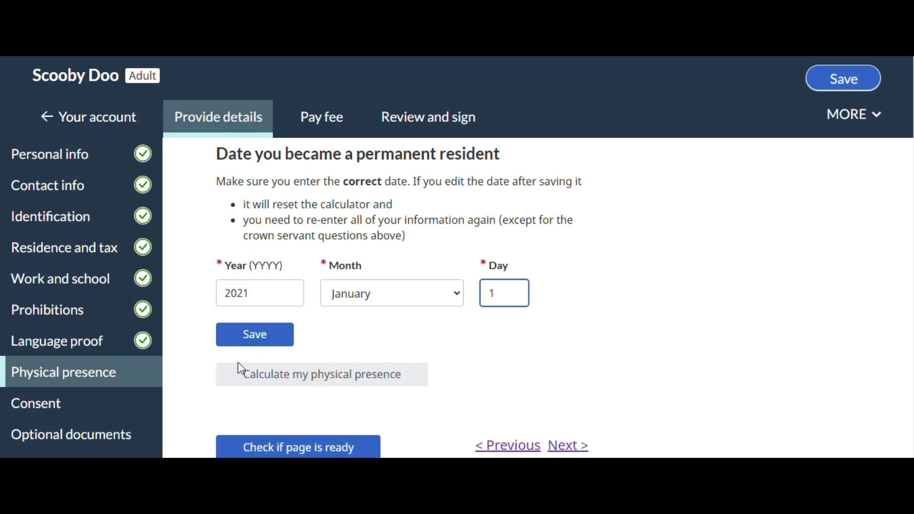
click(271, 339)
Answer No to having temporary resident status, having protected person status and serving a sentence during the eligibility period
scroll(595, 316, down, 2)
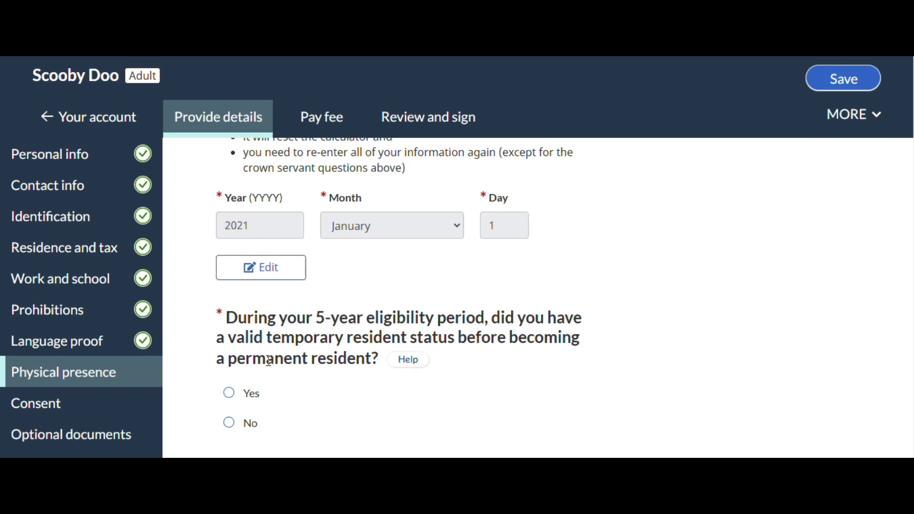
scroll(666, 374, down, 1)
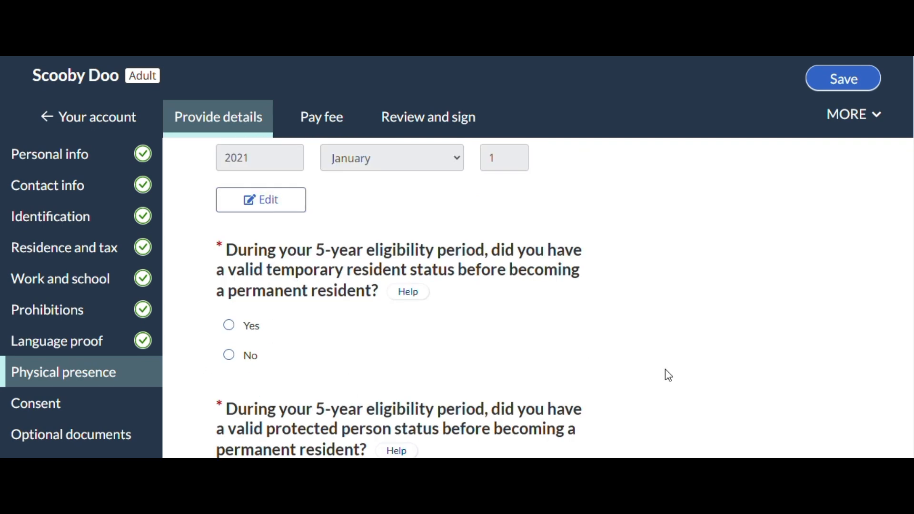
click(229, 355)
scroll(598, 348, down, 2)
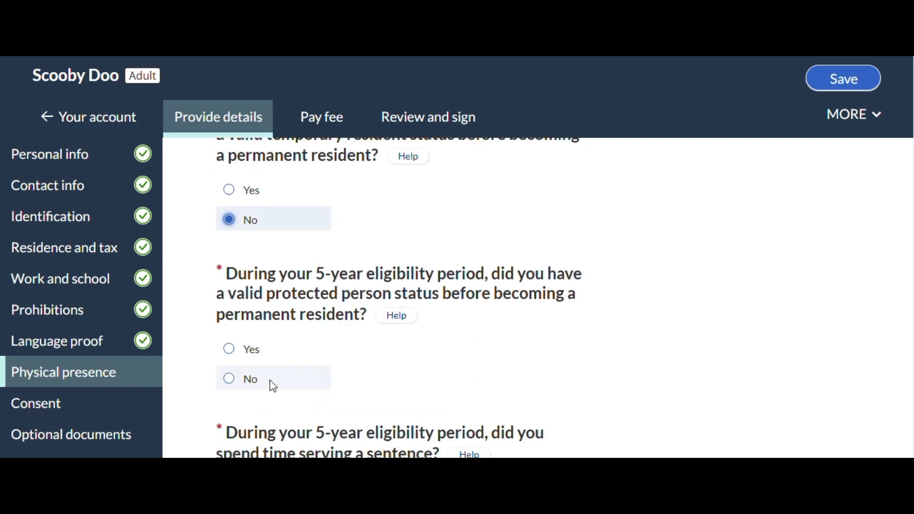
click(223, 385)
scroll(628, 366, down, 2)
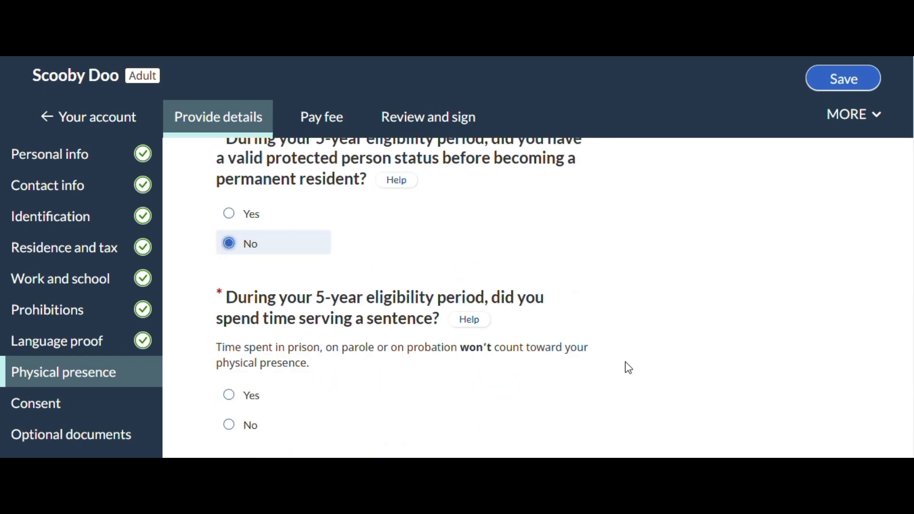
click(229, 427)
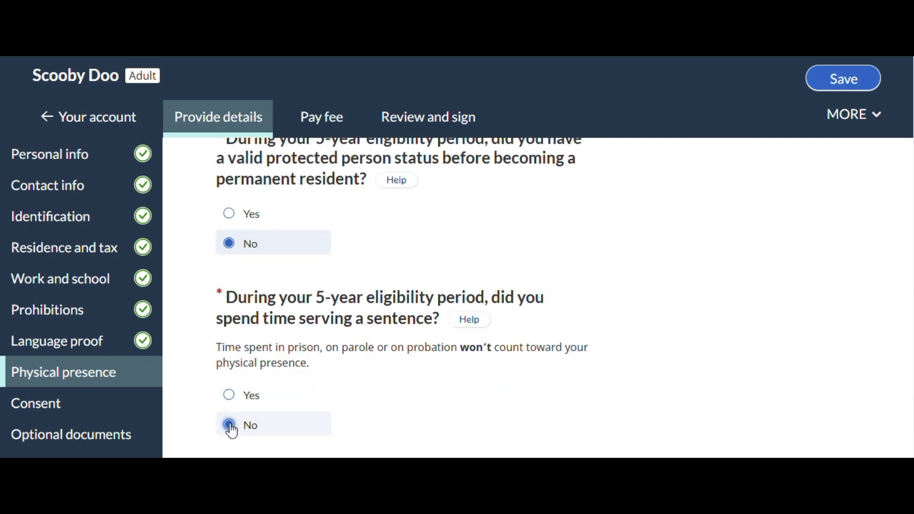
Answer Yes to having left Canada during the eligibility period and start adding an absence
scroll(579, 327, down, 1)
scroll(580, 327, down, 2)
scroll(193, 333, down, 1)
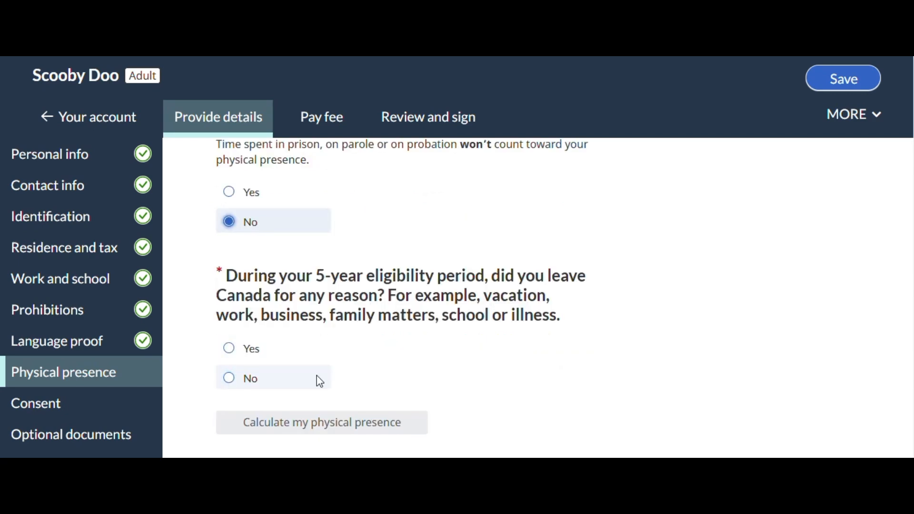
click(305, 349)
scroll(698, 347, down, 1)
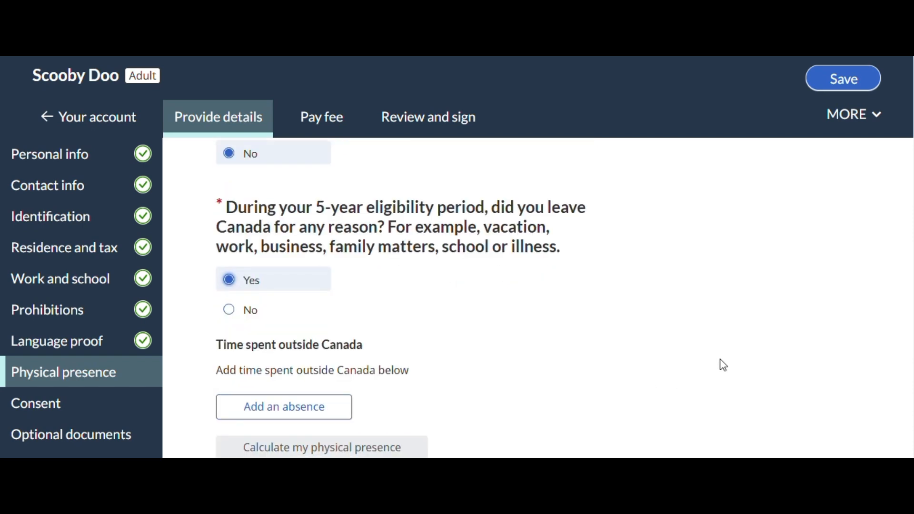
scroll(259, 345, down, 1)
click(256, 338)
Set the absence's country to United States of America and the date of leaving Canada to June 1, 2023
scroll(305, 324, down, 2)
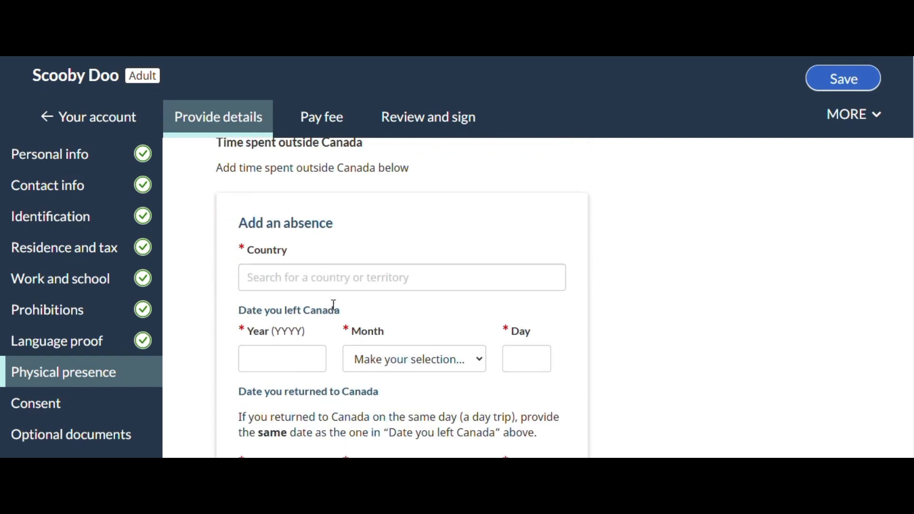
click(327, 276)
text(uni)
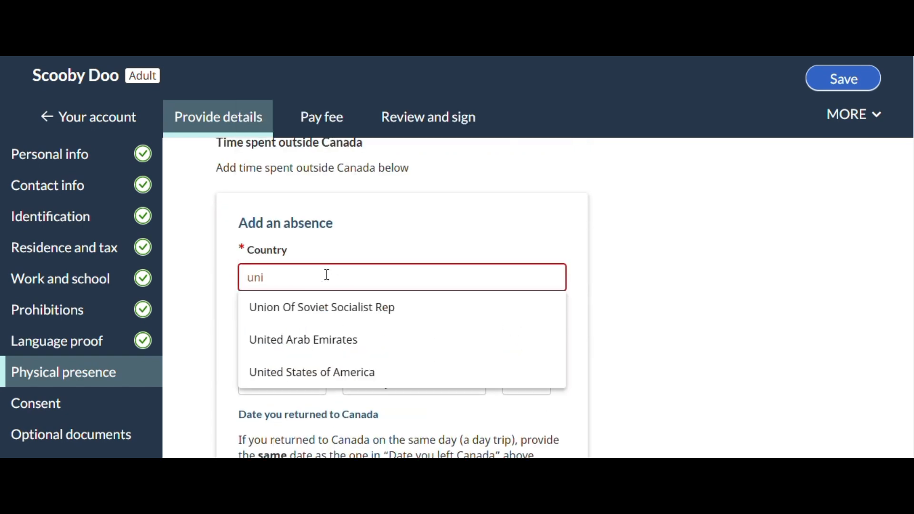
click(312, 371)
click(281, 358)
text(2023)
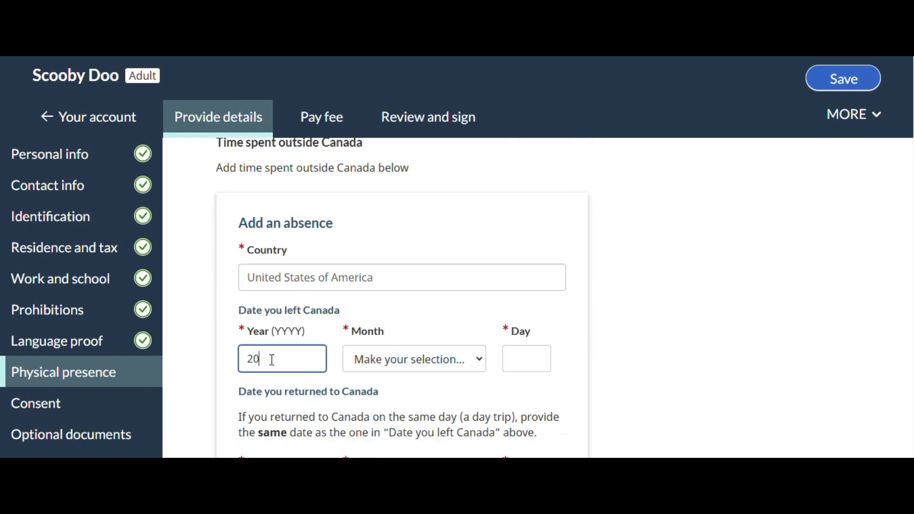
key(Tab)
text(june)
key(Tab)
text(1)
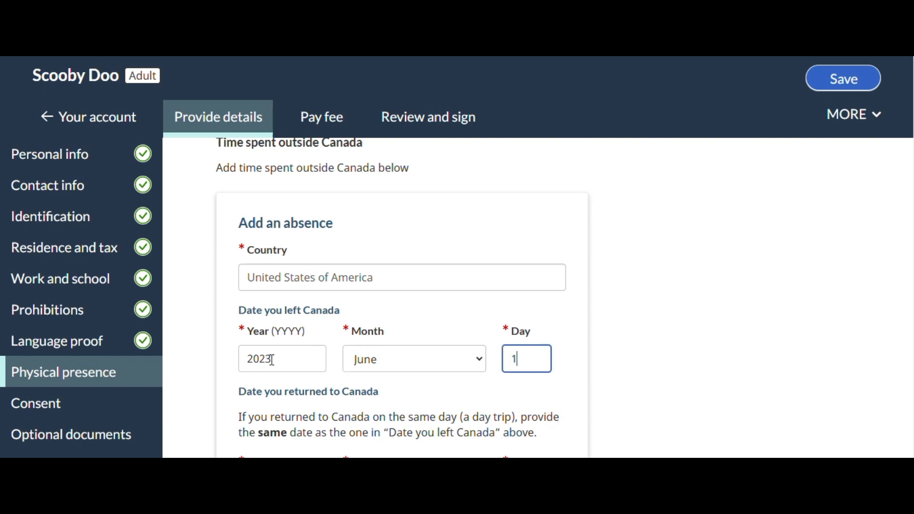
Enter June 30, 2023 as the date of return to Canada for the United States absence
scroll(273, 360, down, 3)
click(285, 360)
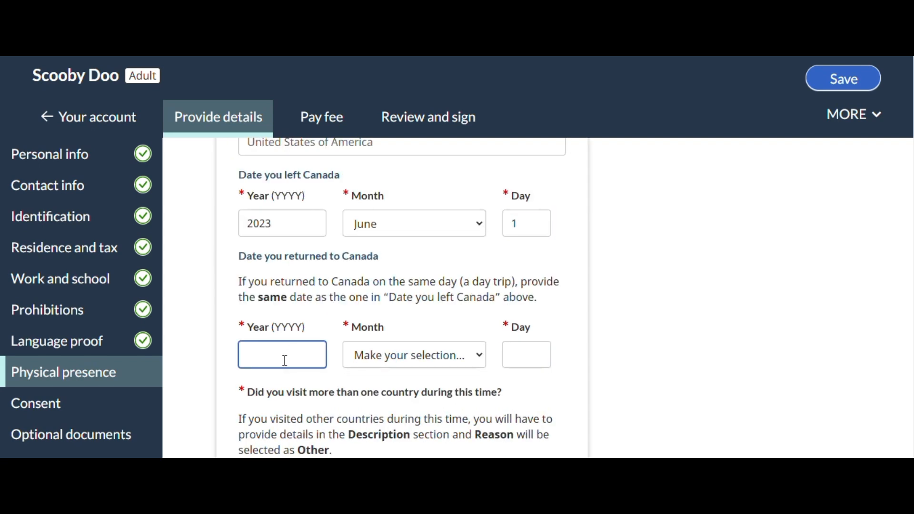
text(2023)
key(Tab)
text(june)
key(Tab)
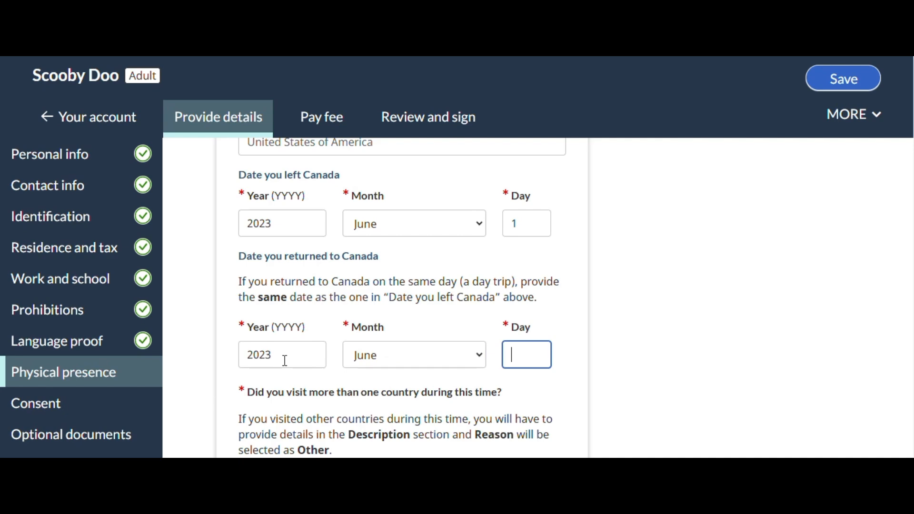
text(30)
Answer No to visiting more than one country, choose Tourism (such as a vacation) as the reason and save the absence
scroll(284, 360, down, 3)
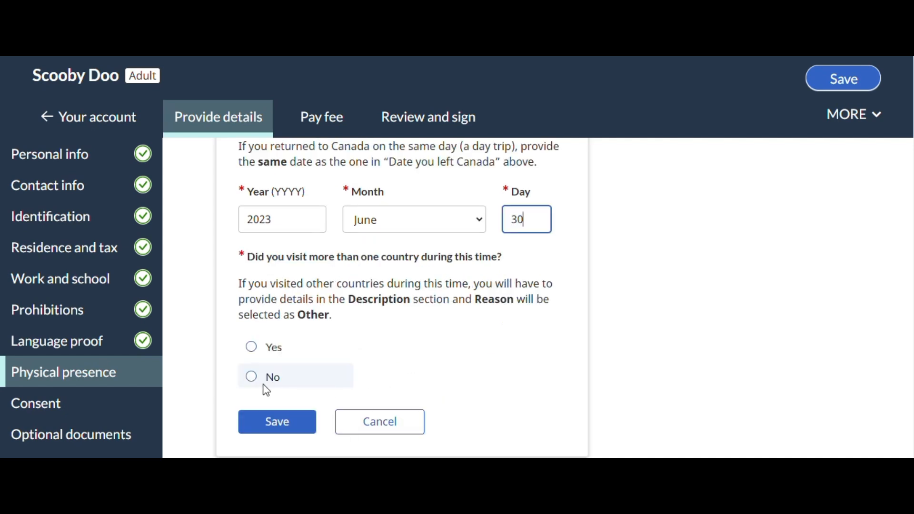
click(251, 377)
scroll(410, 361, down, 2)
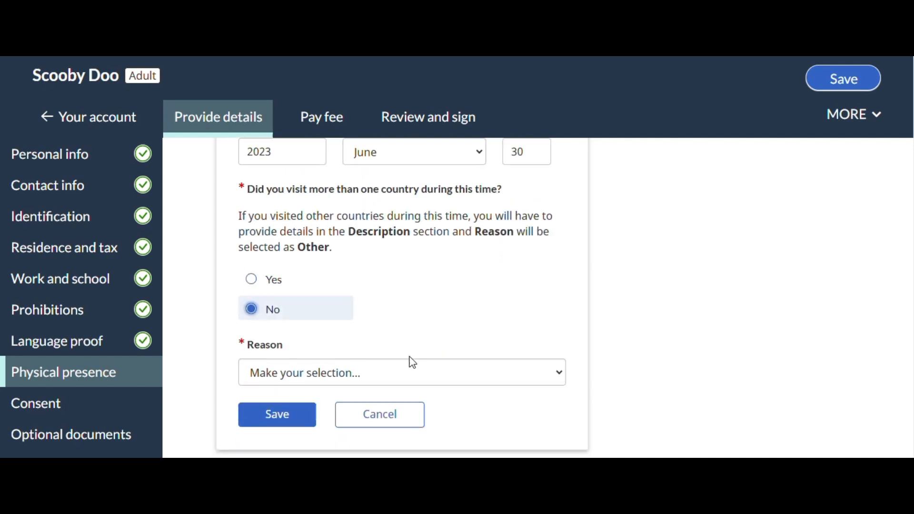
click(319, 369)
click(322, 307)
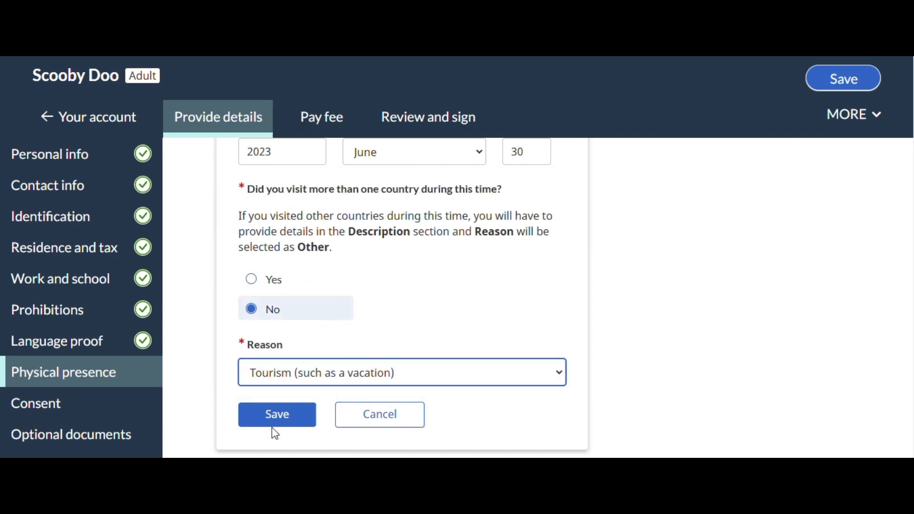
click(277, 415)
scroll(677, 338, up, 5)
scroll(677, 338, down, 6)
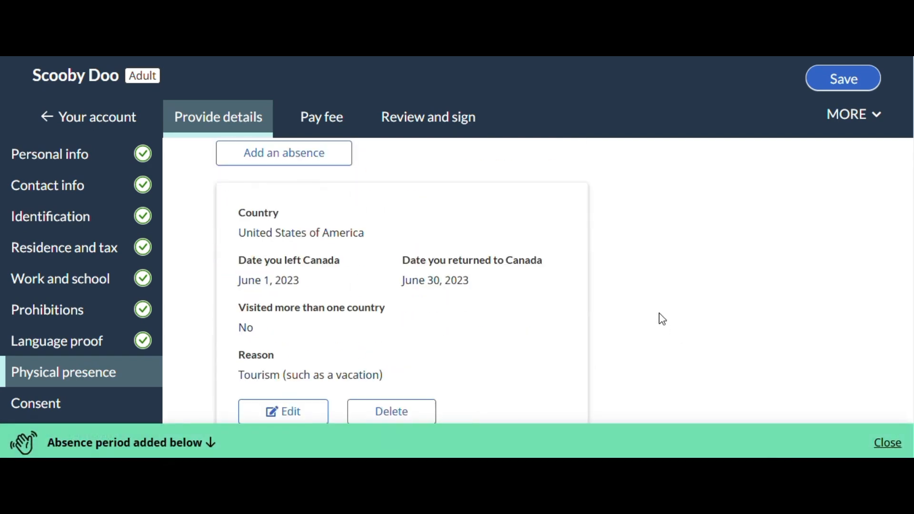
Start a second absence under time spent outside Canada and set its country to India
scroll(662, 319, up, 2)
click(279, 221)
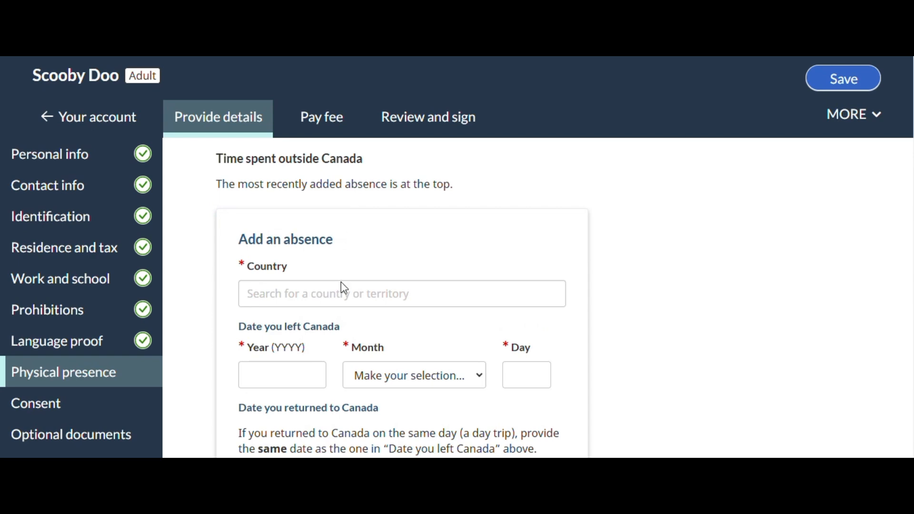
click(317, 293)
text(indi)
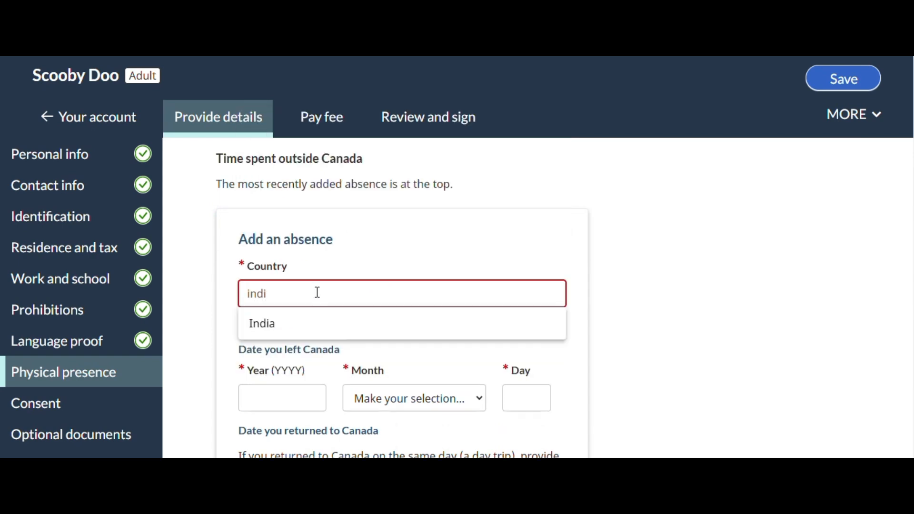
click(289, 323)
Enter January 1, 2024 as the date of leaving Canada for the India absence
scroll(273, 310, down, 2)
click(274, 311)
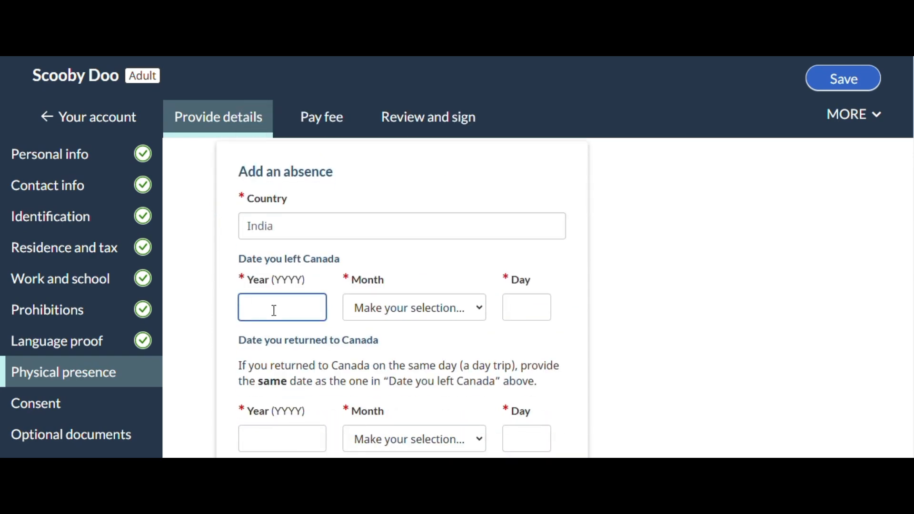
text(2024)
key(Tab)
key(j)
key(u)
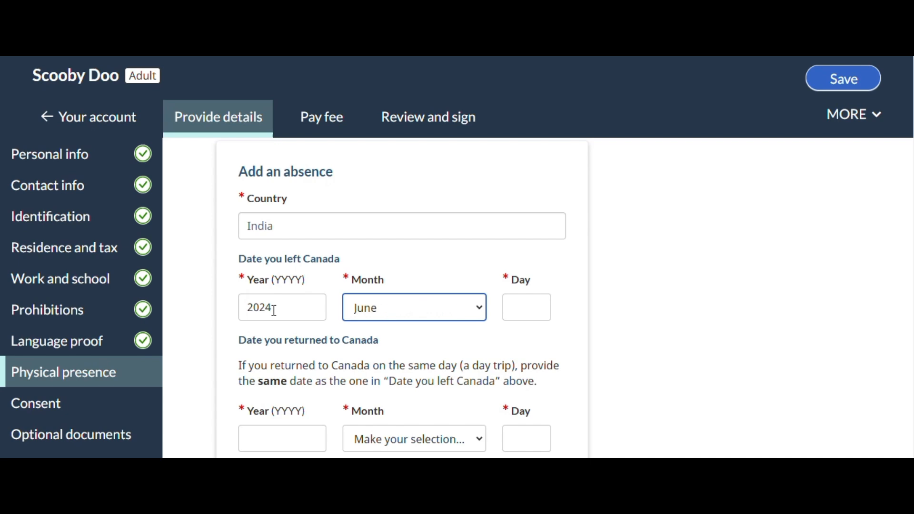
key(Tab)
key(shift+Tab)
key(Down)
key(j)
key(Tab)
text(21)
key(BackSpace)
key(BackSpace)
text(1)
key(Tab)
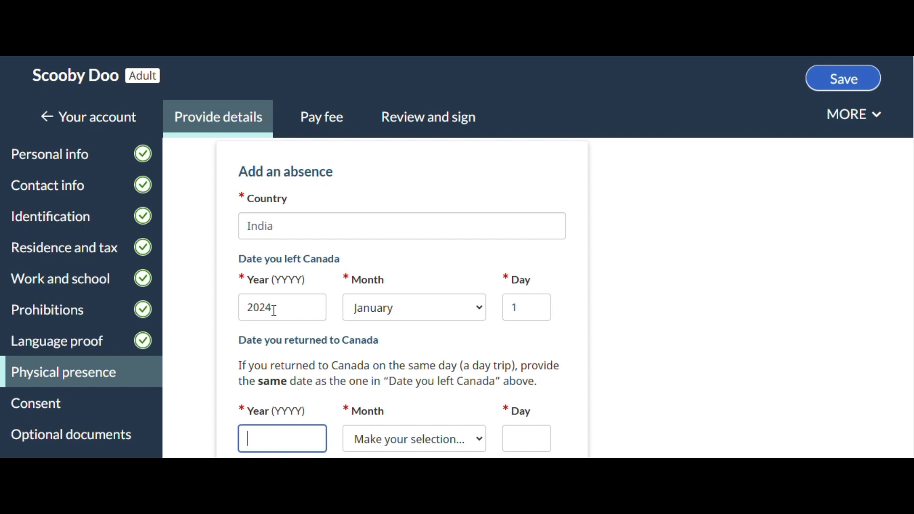
Enter February 29, 2024 as the date of return to Canada for the India absence
text(2024)
key(Tab)
key(f)
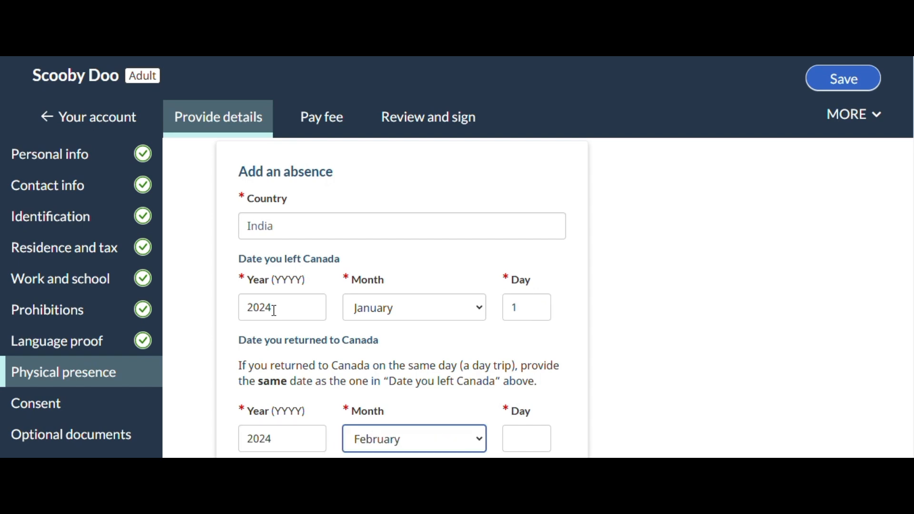
key(Tab)
text(29)
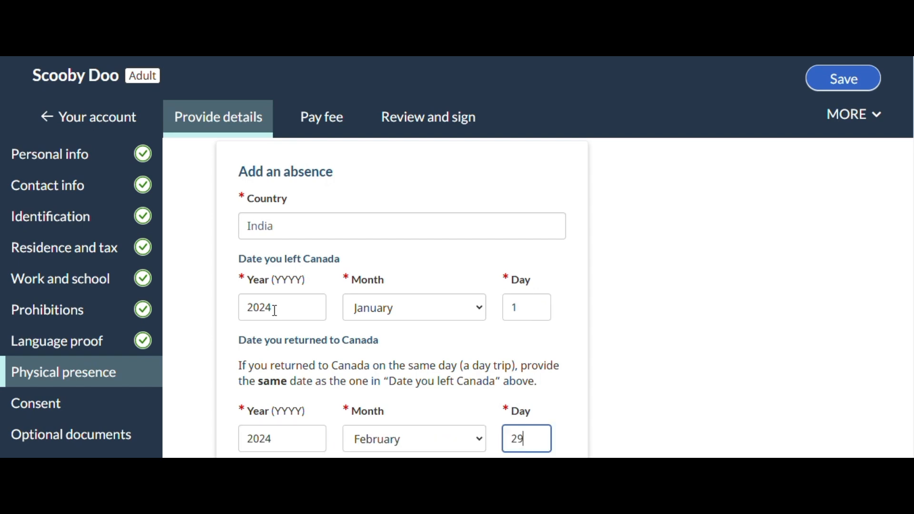
Answer No to visiting more than one country, choose Visited a family member as the reason and save the India absence
scroll(267, 328, down, 6)
click(249, 333)
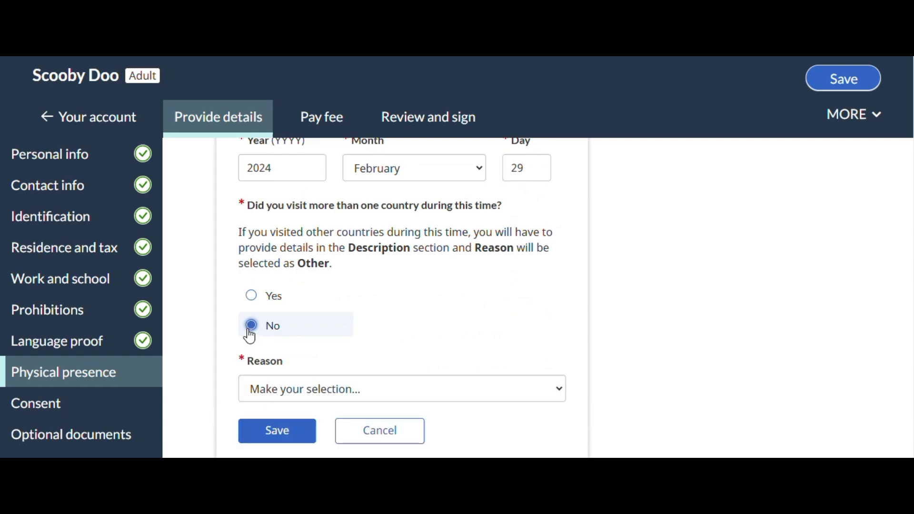
scroll(291, 325, down, 2)
click(297, 327)
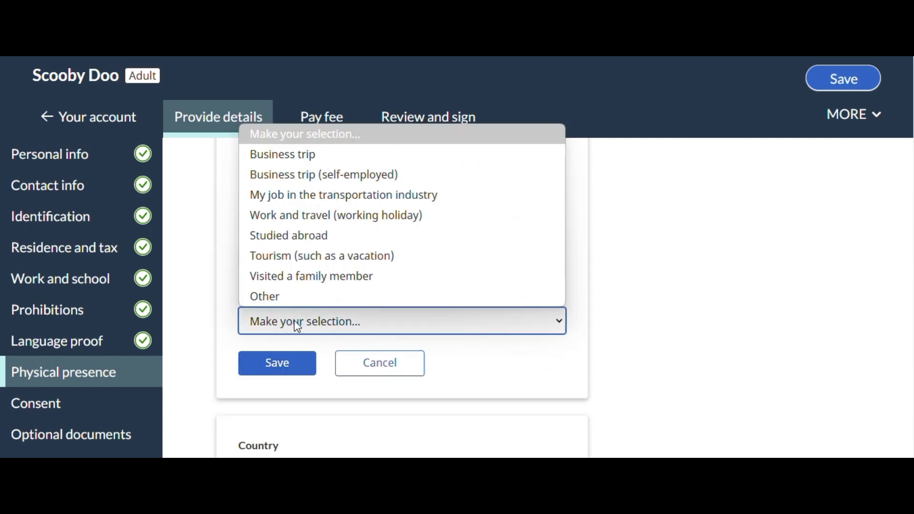
click(306, 277)
click(277, 369)
Calculate the physical presence from the saved absences and continue to the Consent page
scroll(681, 340, down, 10)
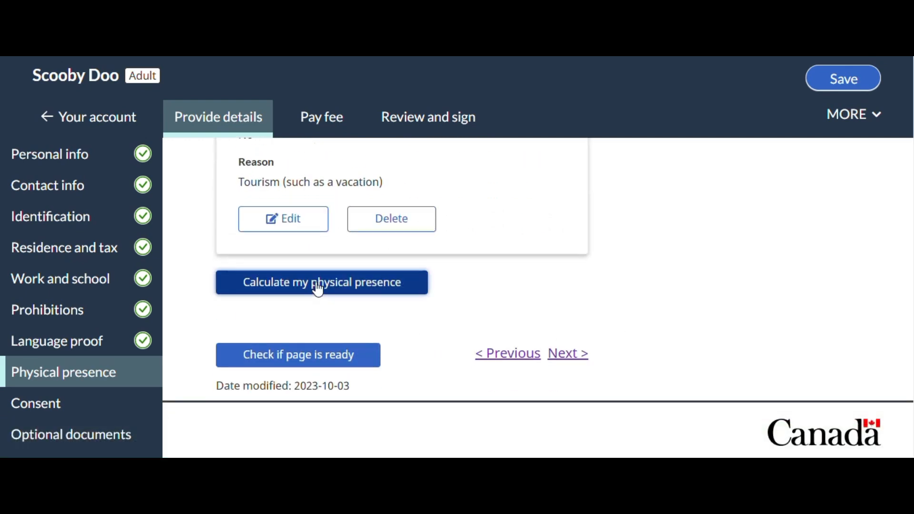
click(318, 286)
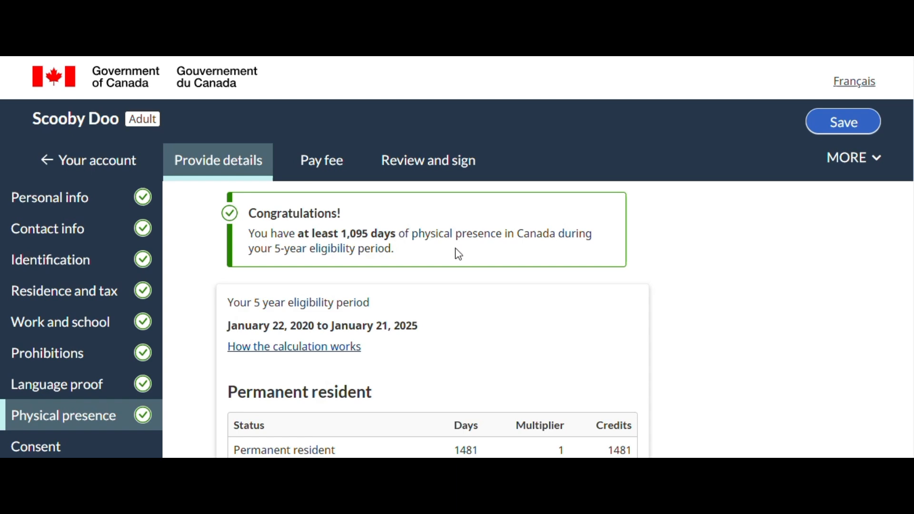
scroll(634, 316, down, 10)
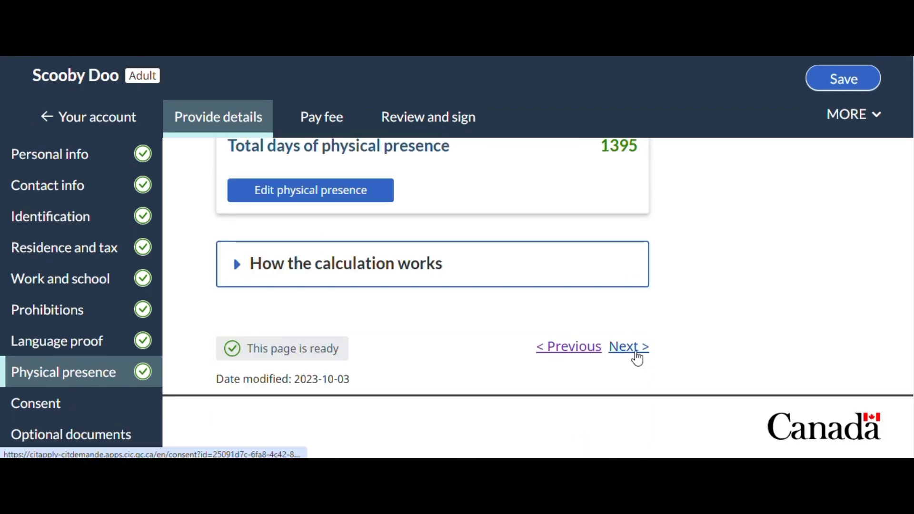
click(624, 353)
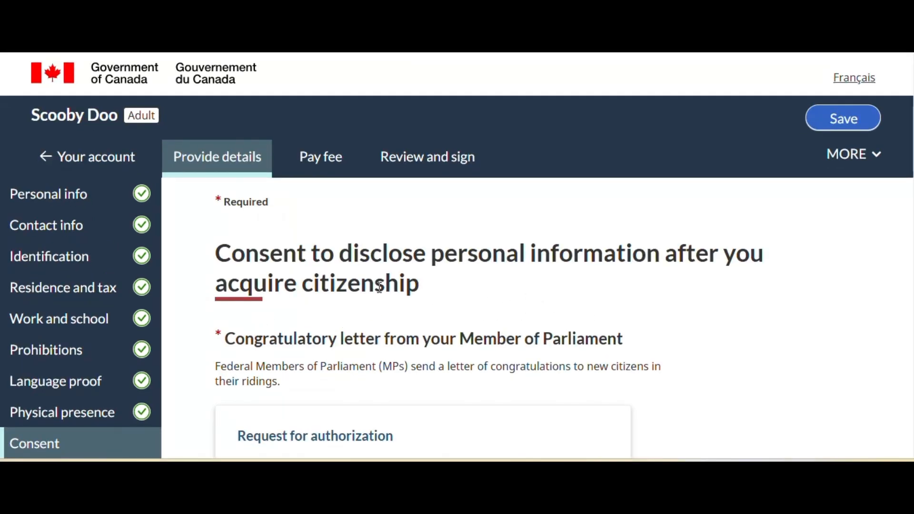
Answer Yes to authorizing IRCC to forward personal information to the Member of Parliament for a congratulatory letter
scroll(667, 305, down, 1)
scroll(669, 306, down, 3)
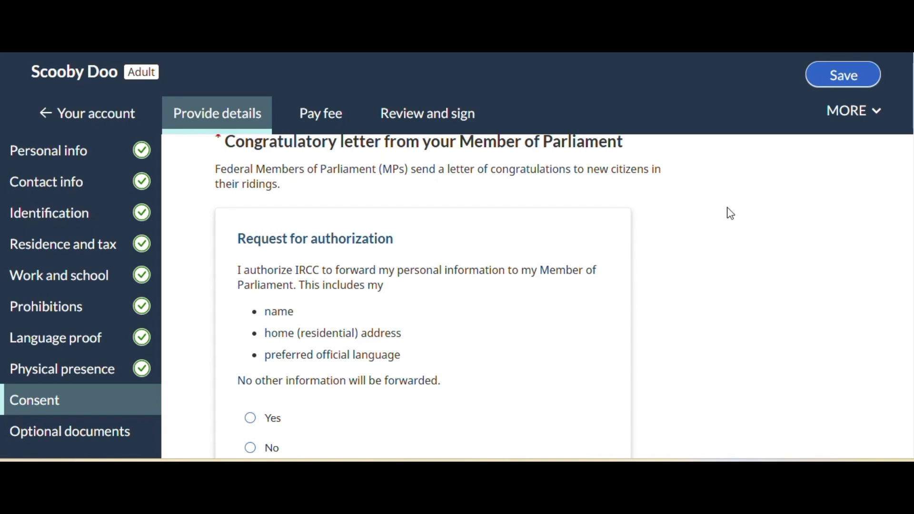
scroll(729, 210, down, 1)
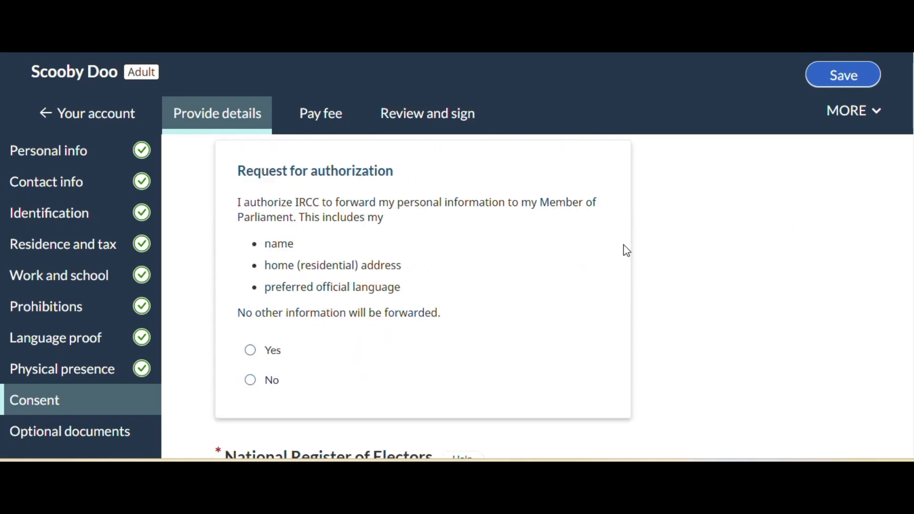
click(255, 356)
Answer Yes to authorizing IRCC and Elections Canada to add the applicant's information to the National Register of Electors
scroll(546, 351, down, 2)
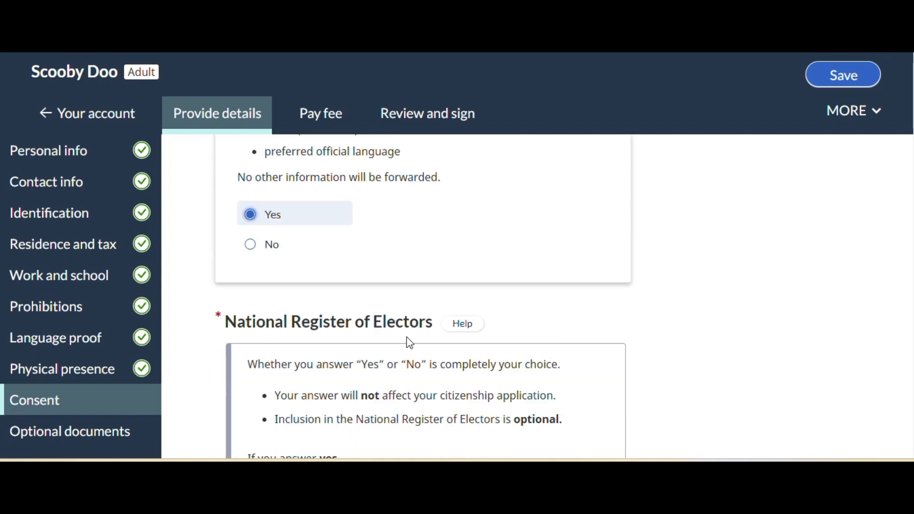
scroll(618, 328, down, 10)
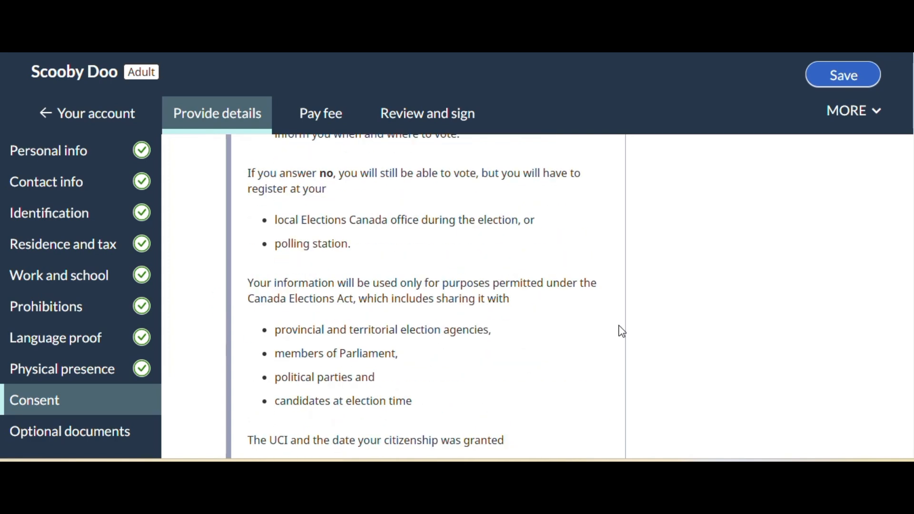
scroll(333, 351, down, 2)
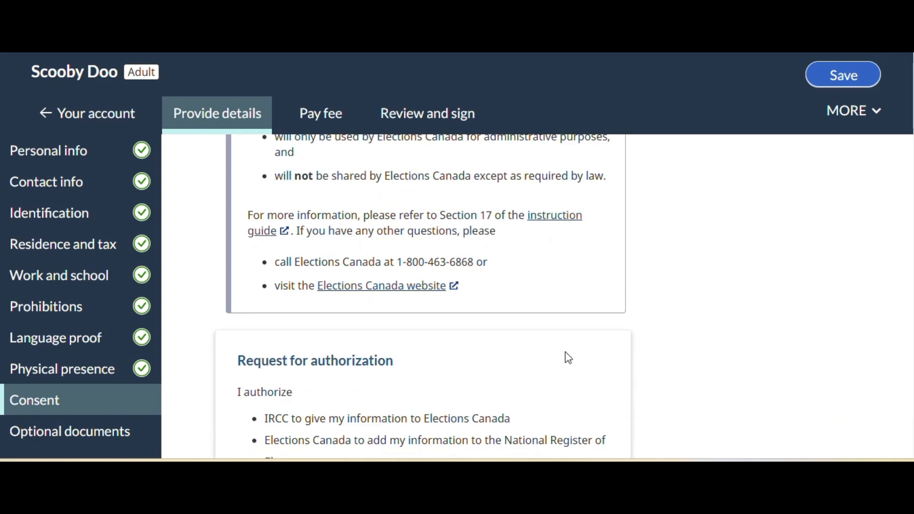
scroll(567, 355, up, 2)
scroll(585, 355, down, 5)
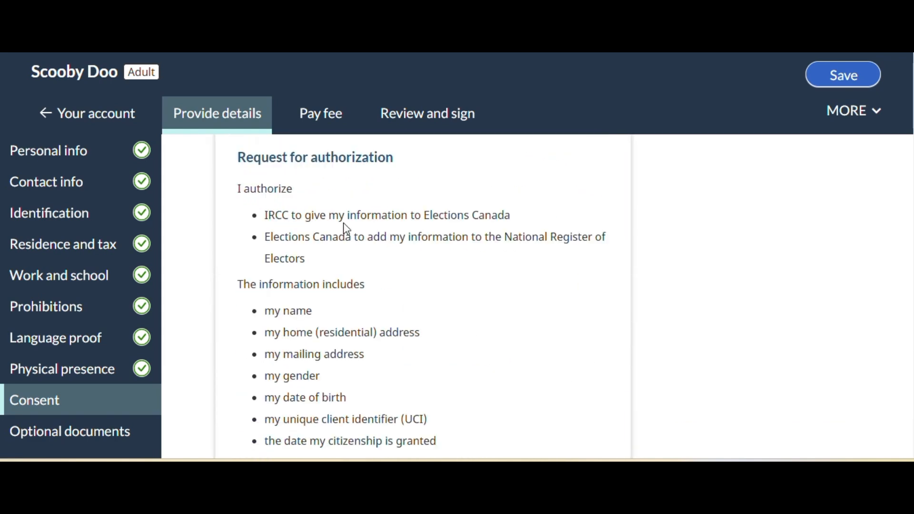
scroll(501, 252, down, 1)
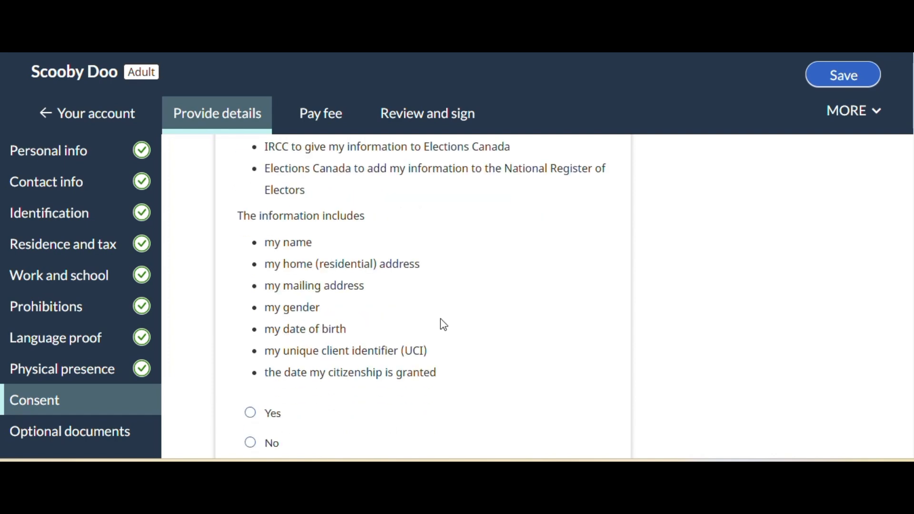
scroll(444, 325, down, 1)
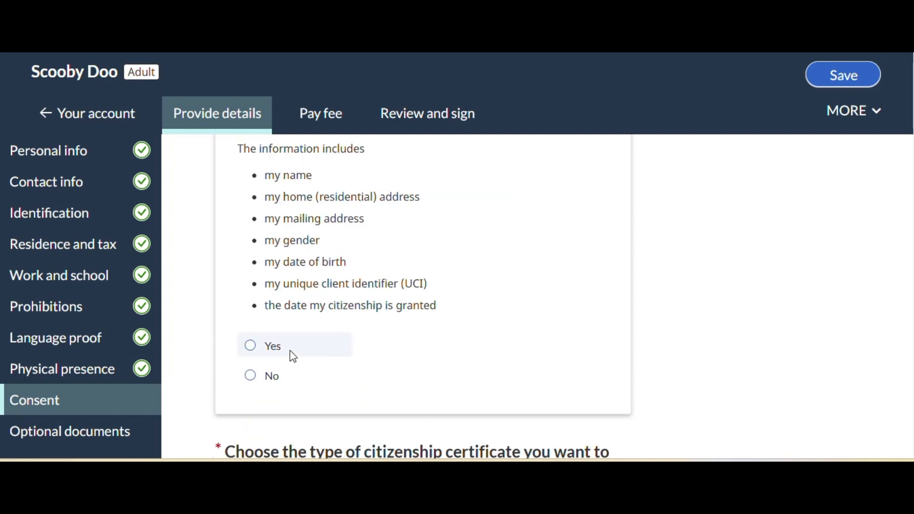
click(251, 346)
Choose Paper as the type of citizenship certificate and continue to the Optional documents page
scroll(714, 333, down, 2)
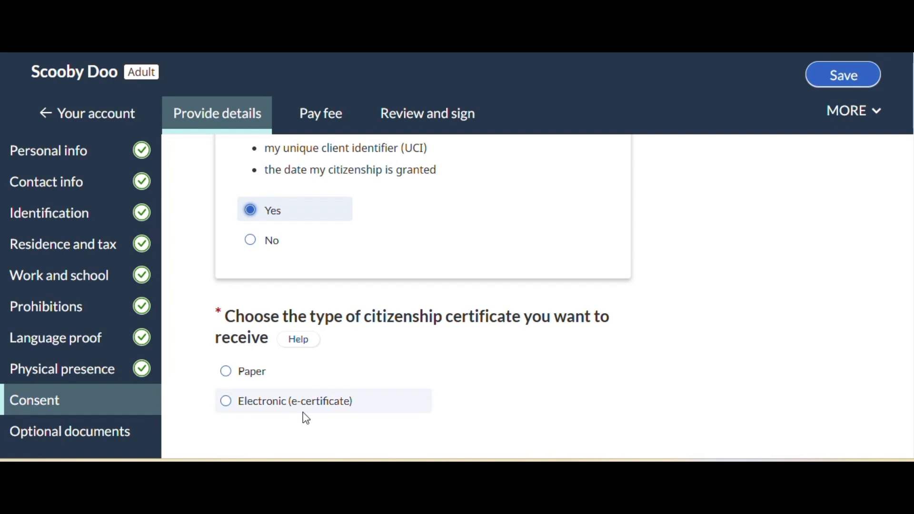
click(226, 373)
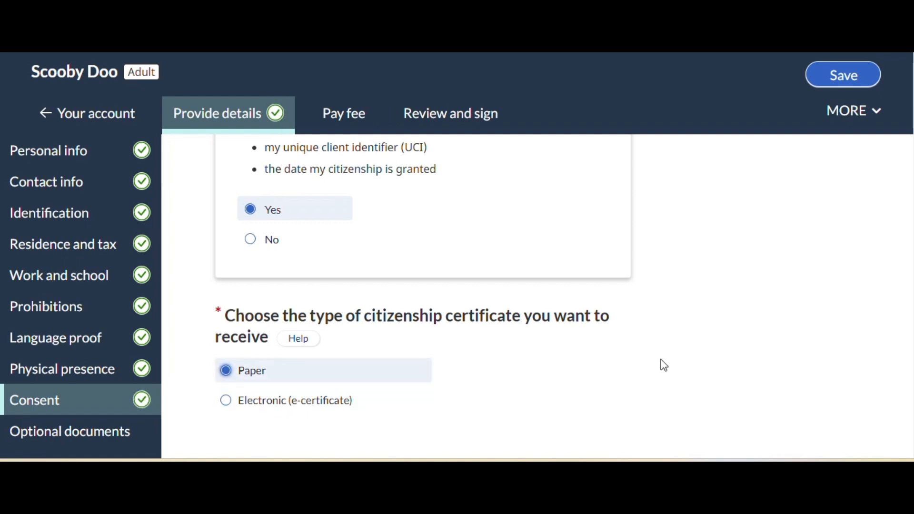
scroll(664, 366, down, 3)
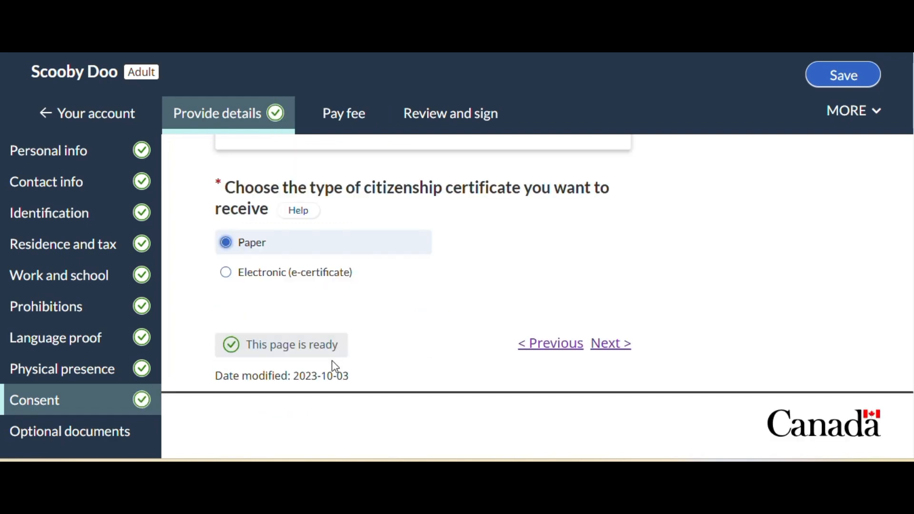
click(614, 346)
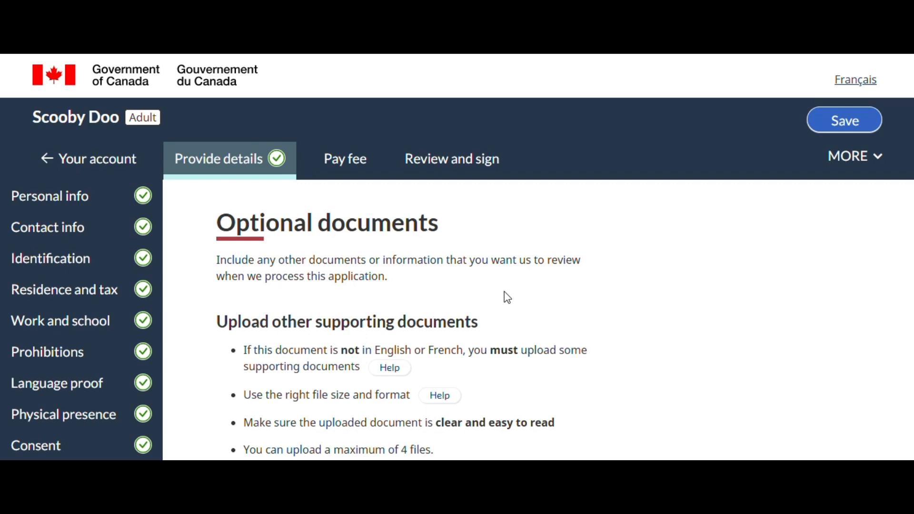
Save the application without adding optional documents and go to the Pay fee section
scroll(504, 295, down, 1)
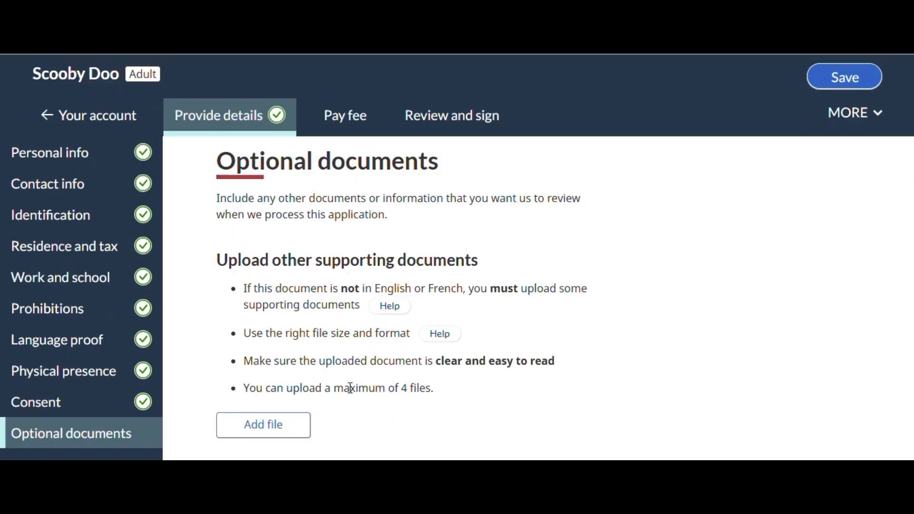
click(855, 75)
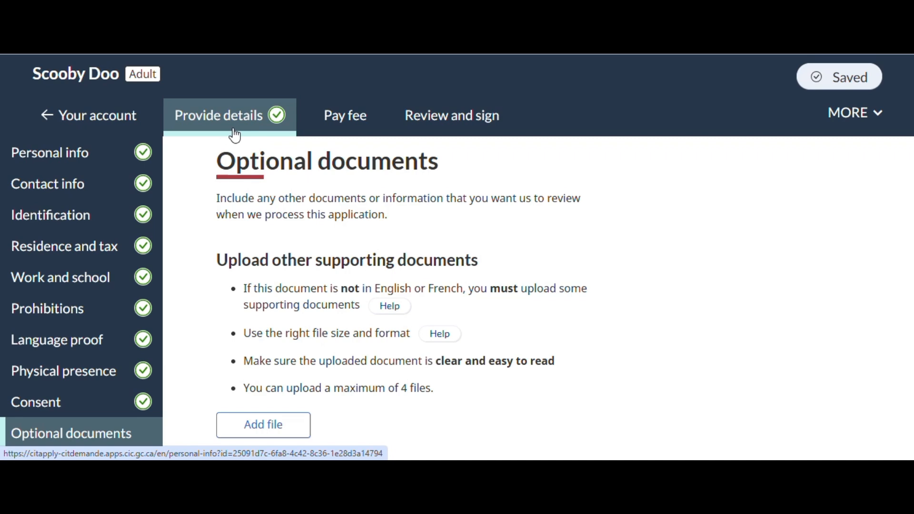
click(341, 121)
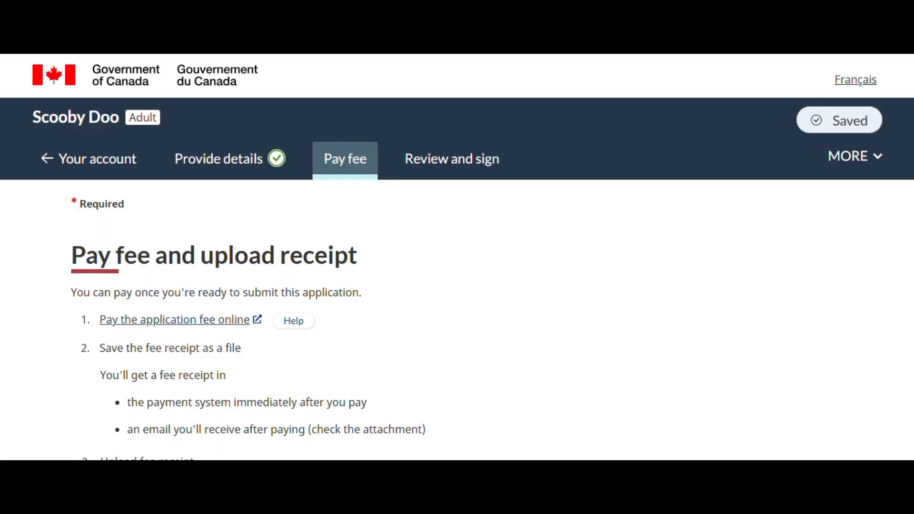
Review the fee payment and receipt upload instructions, and open the page for paying the application fee online
scroll(503, 258, down, 2)
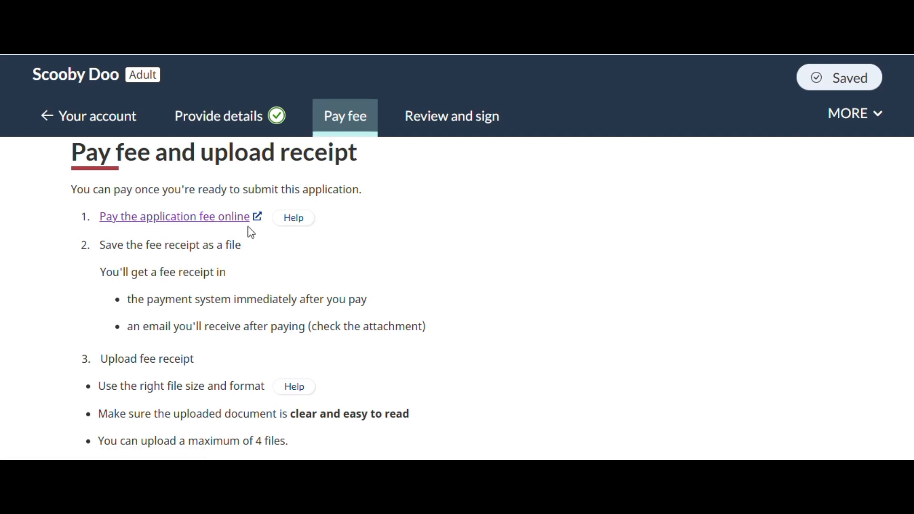
scroll(594, 265, down, 3)
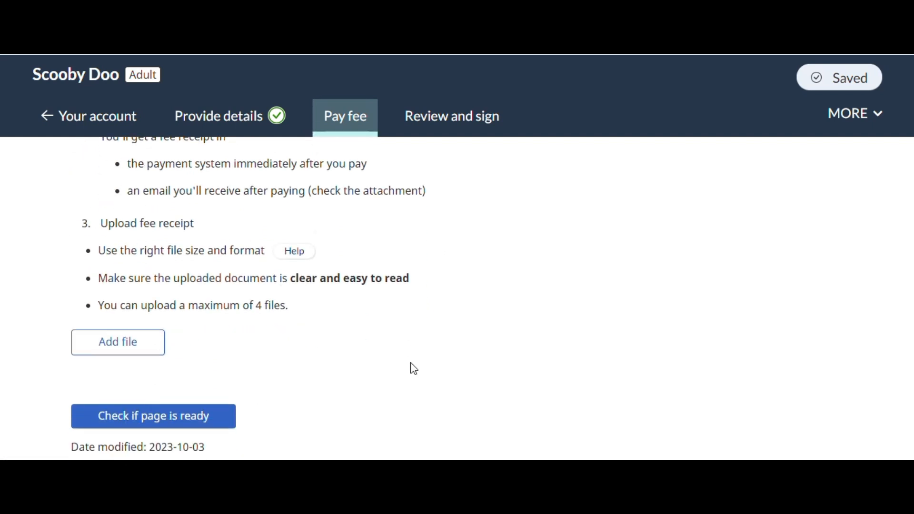
scroll(132, 422, up, 1)
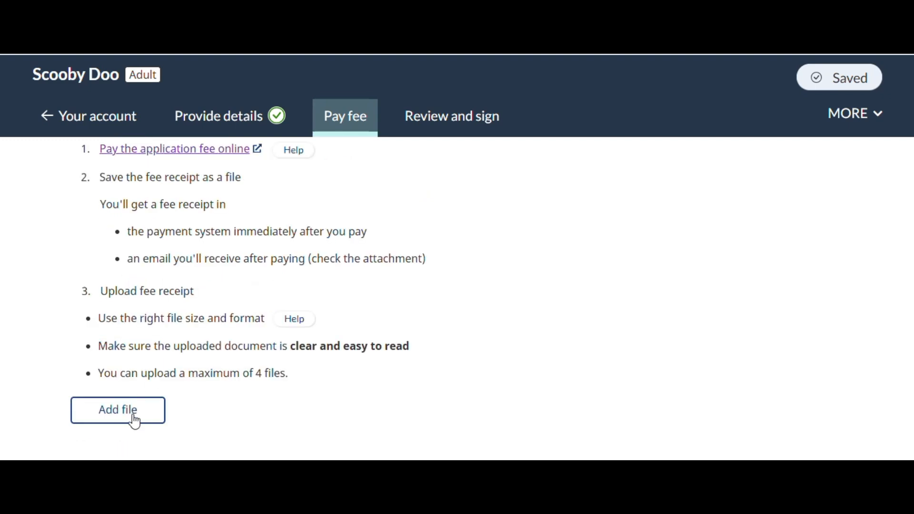
scroll(209, 319, up, 1)
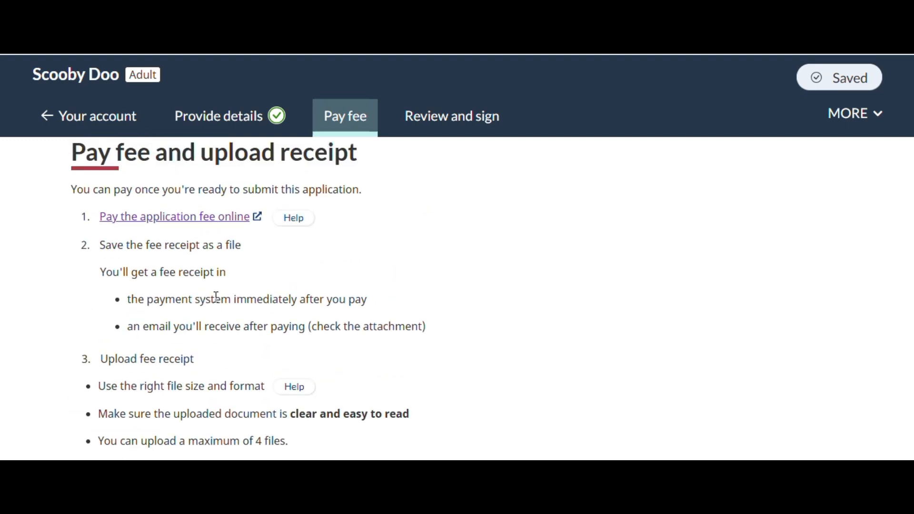
scroll(216, 296, down, 2)
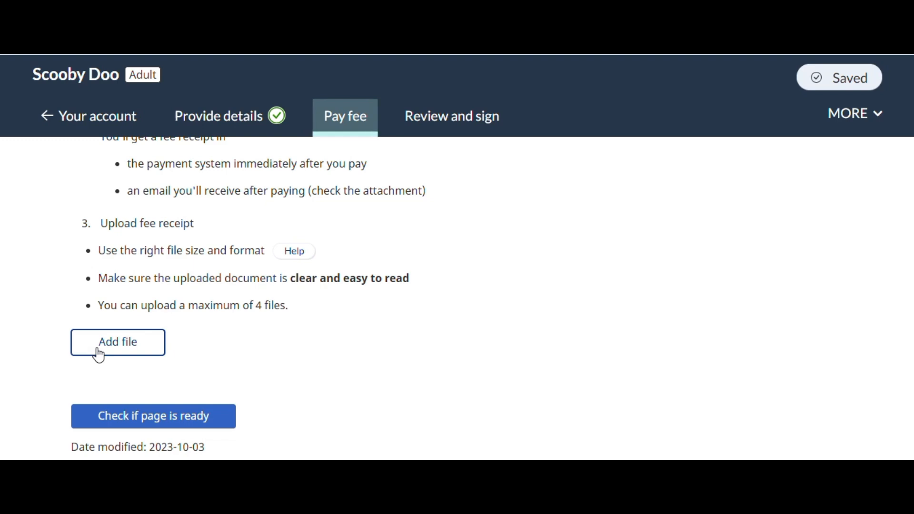
scroll(309, 350, up, 2)
scroll(308, 349, up, 1)
click(162, 218)
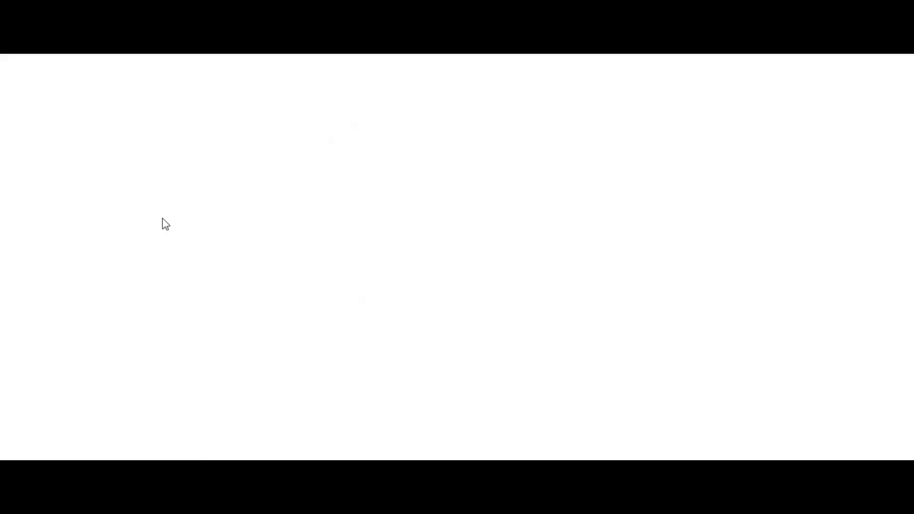
Select Citizenship as the application type under Option 2: Choose your fees and continue to its fee list
scroll(515, 235, down, 5)
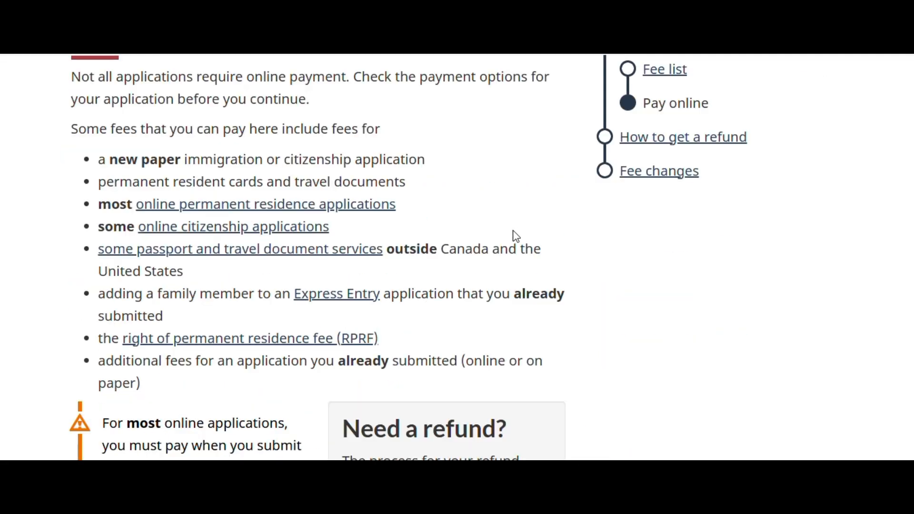
scroll(520, 236, down, 6)
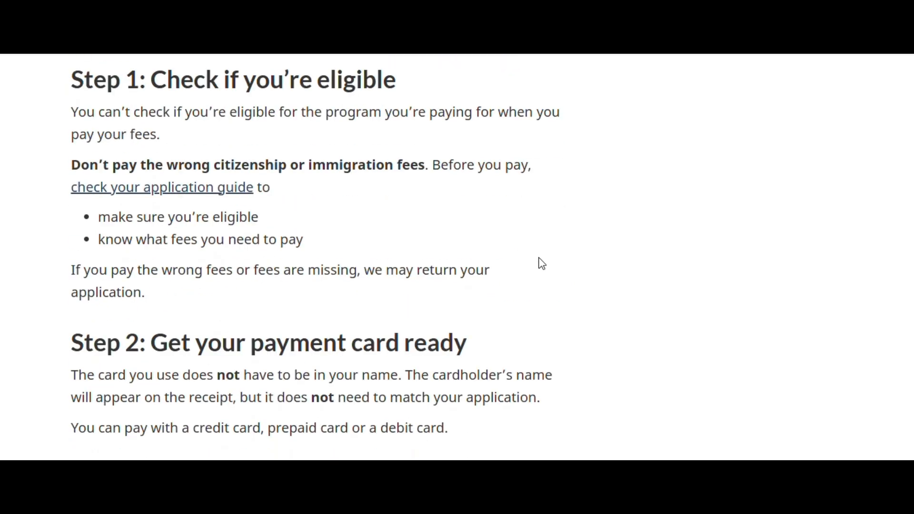
scroll(542, 263, down, 8)
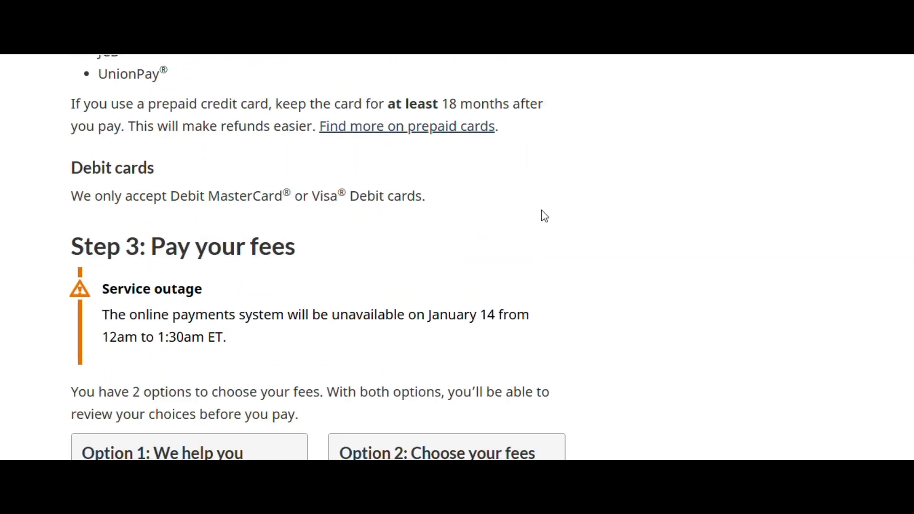
scroll(545, 216, down, 6)
click(438, 323)
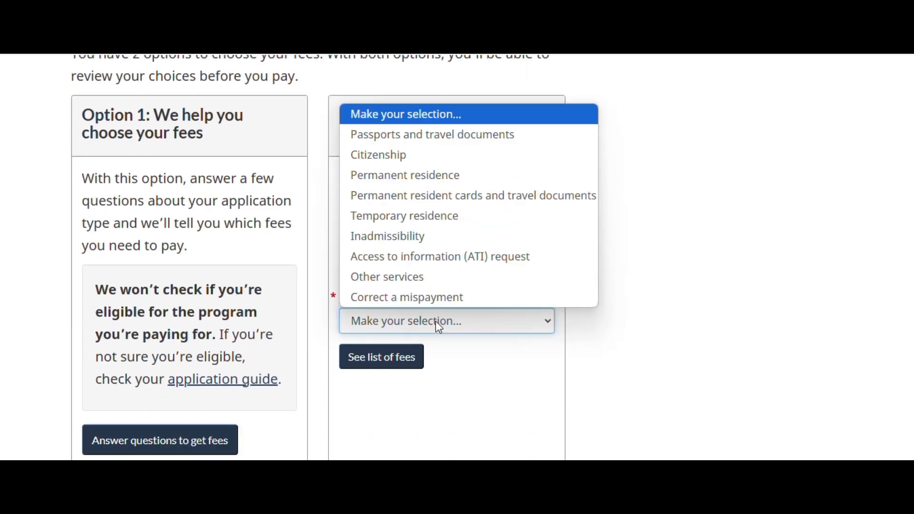
click(390, 163)
scroll(689, 361, down, 2)
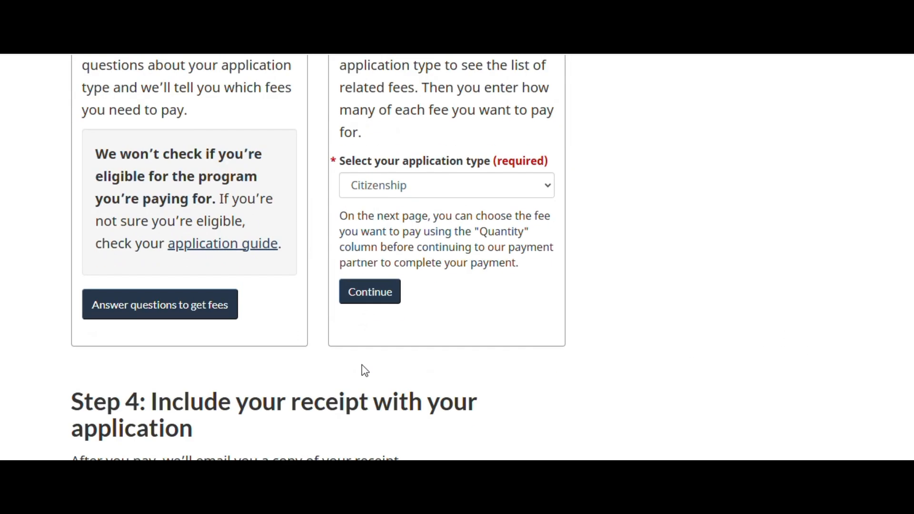
click(366, 295)
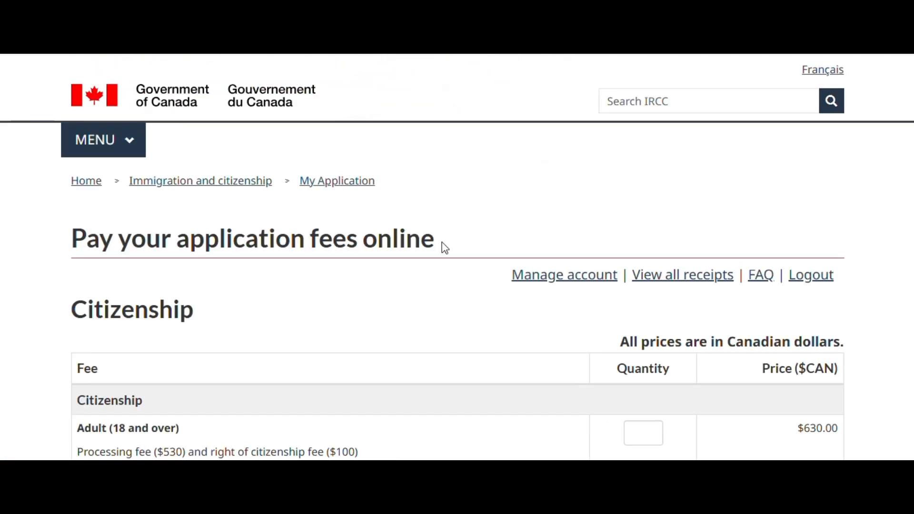
Enter a quantity of 1 for the Adult (18 and over) citizenship fee
scroll(444, 247, down, 3)
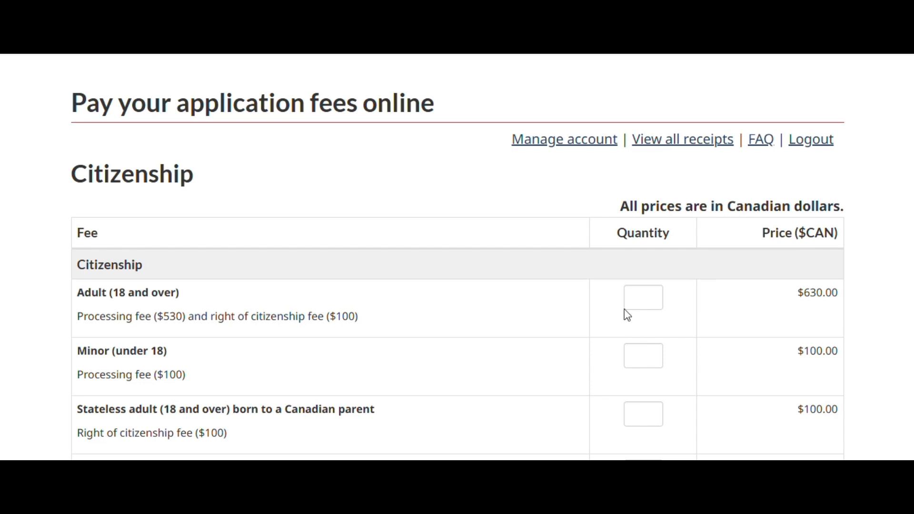
click(636, 296)
scroll(746, 284, down, 1)
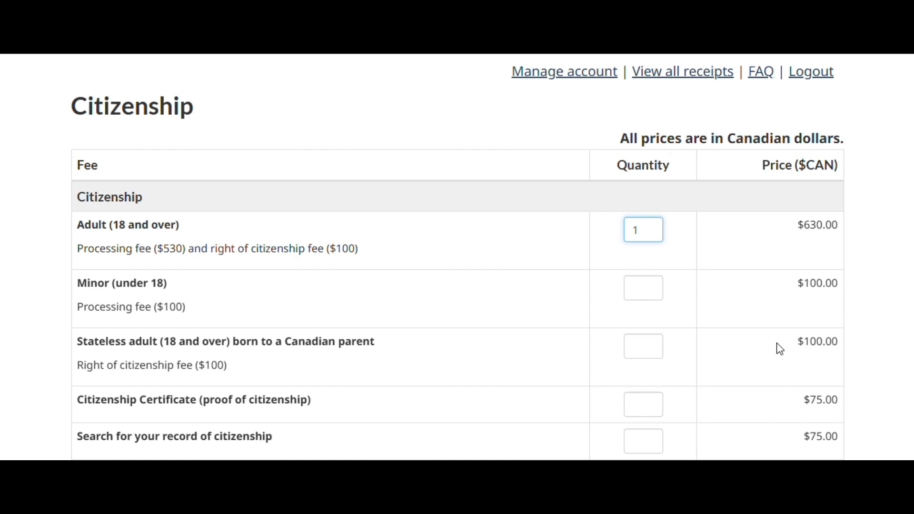
Submit the citizenship fee selection and proceed from the summary of fees to login and payment
scroll(839, 328, down, 2)
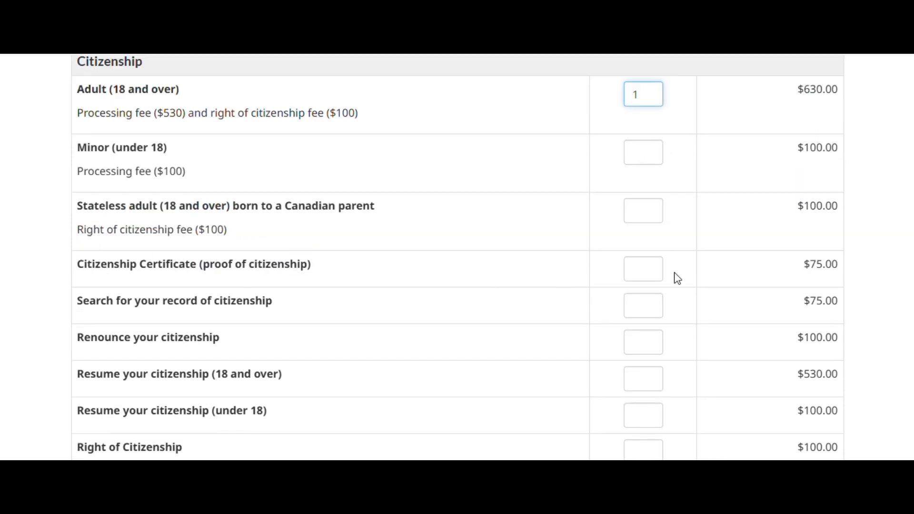
scroll(856, 320, down, 3)
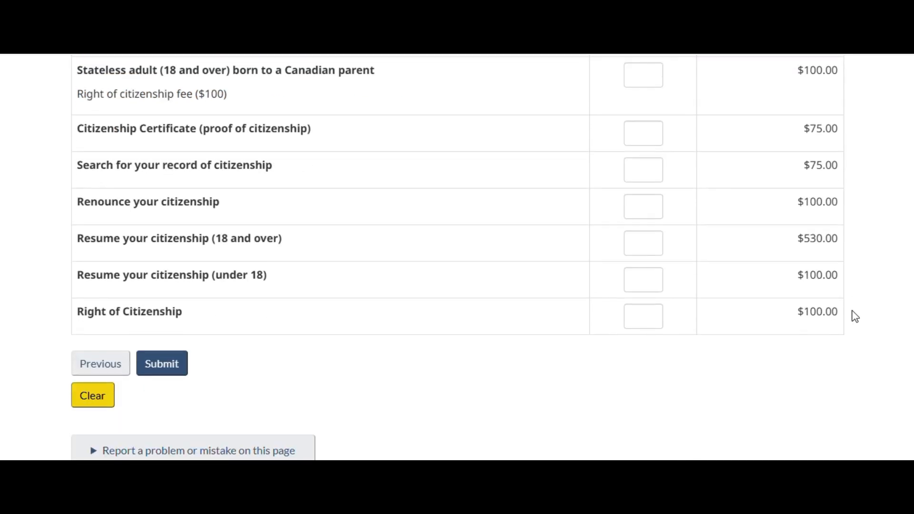
click(179, 367)
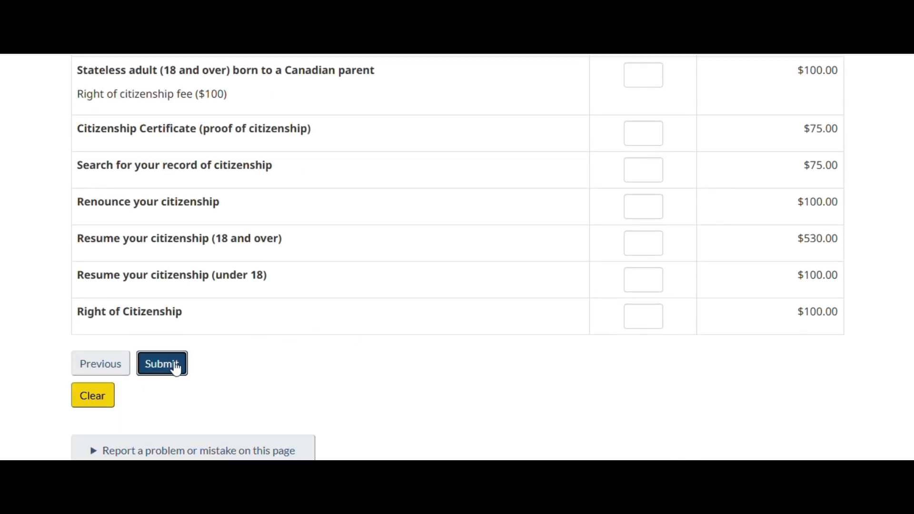
scroll(544, 244, down, 3)
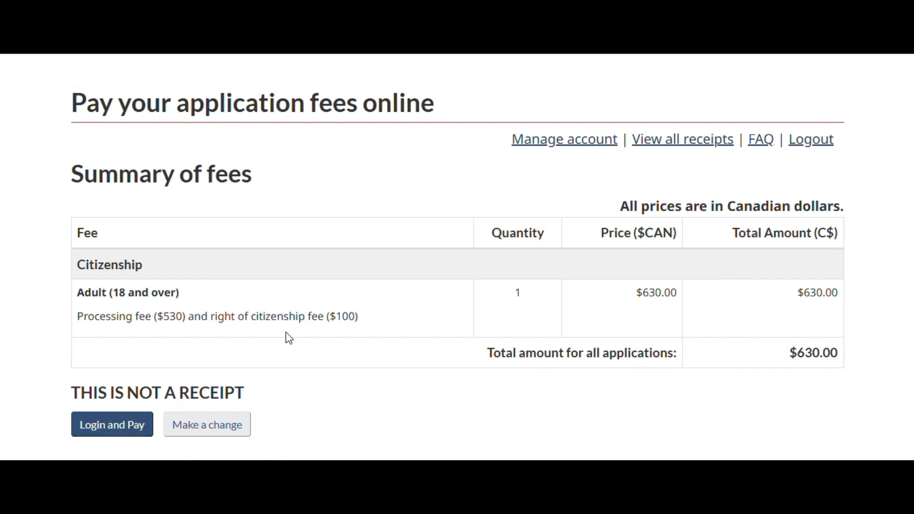
click(113, 430)
Look over the login form of the payment account and confirm the payment from the summary of fees
scroll(527, 198, down, 4)
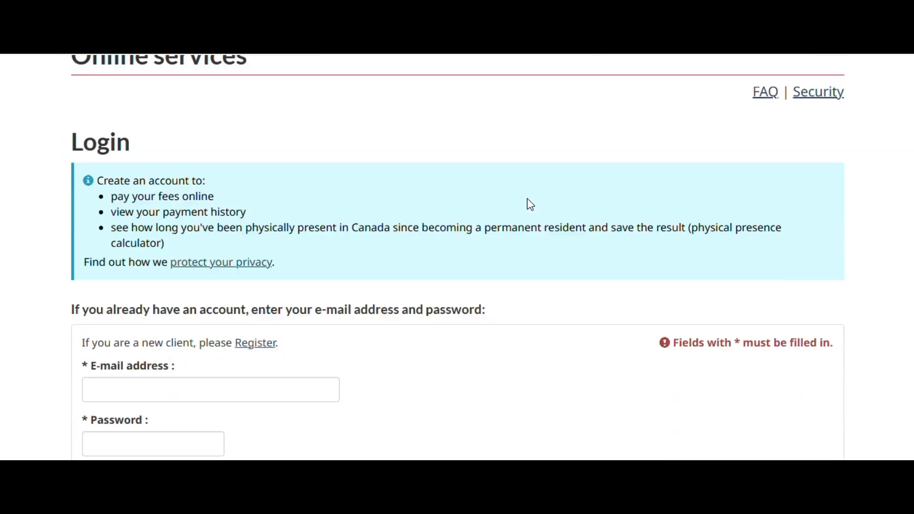
scroll(527, 198, down, 1)
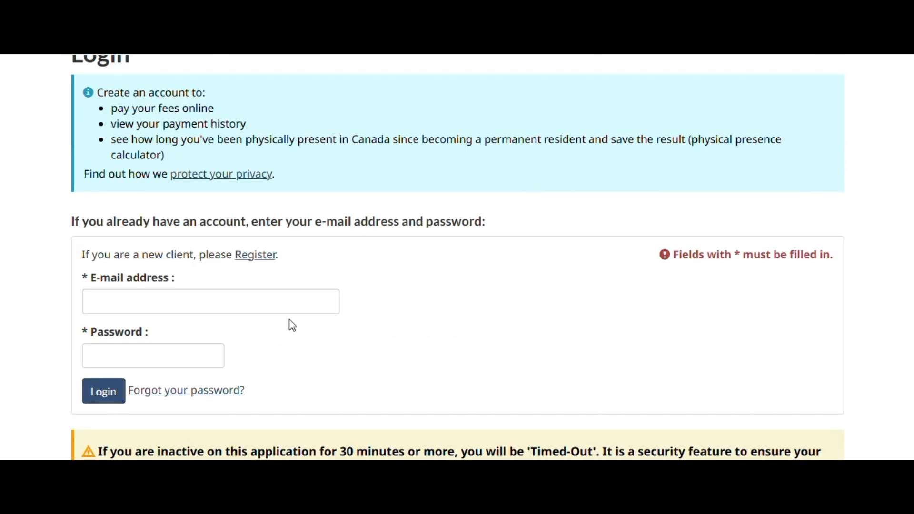
scroll(314, 304, down, 2)
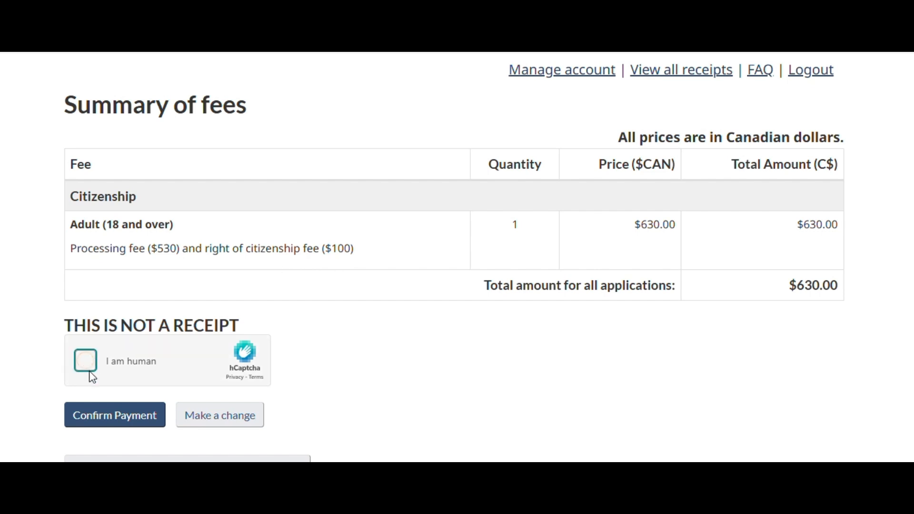
click(120, 416)
Read the refunds disclaimer, mark it as read and understood, and proceed to the secure checkout
scroll(553, 230, down, 5)
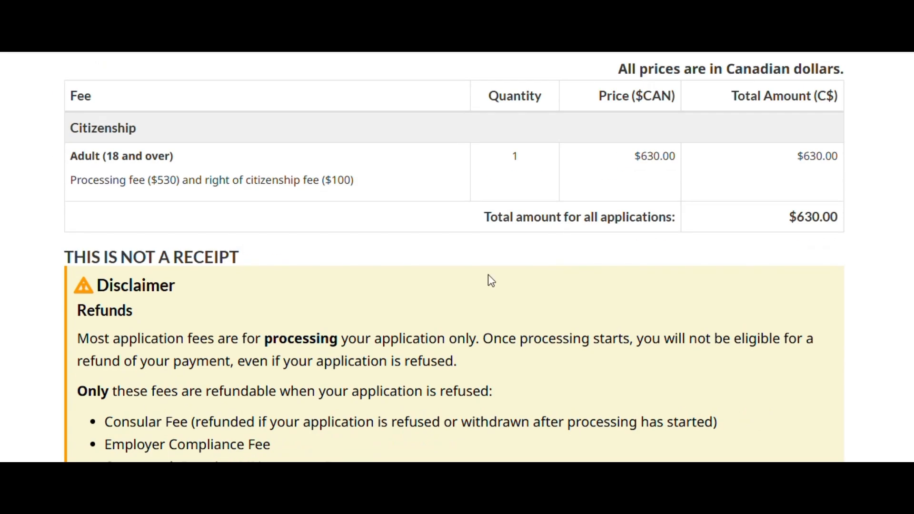
scroll(557, 259, down, 6)
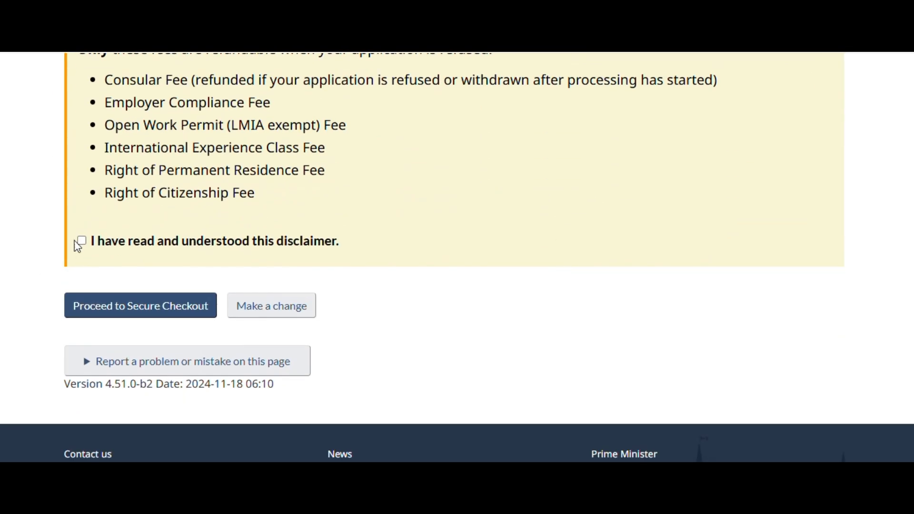
click(81, 243)
click(135, 312)
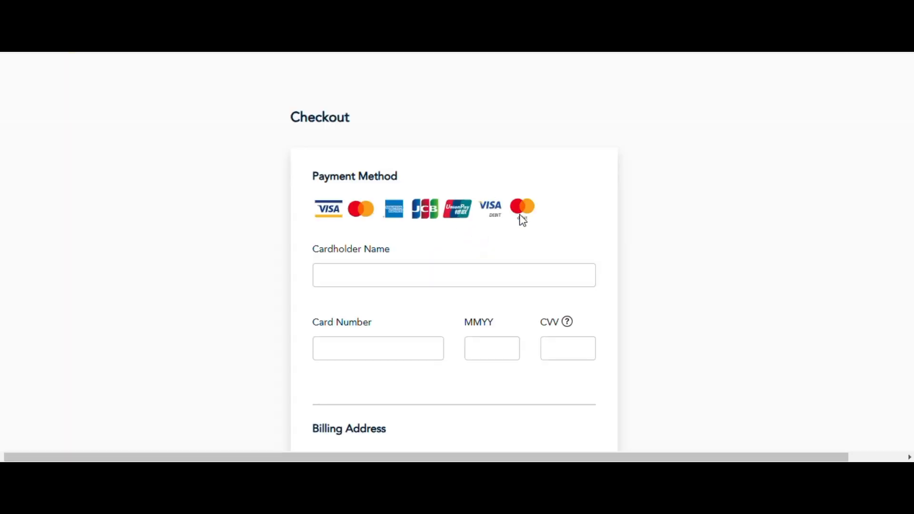
Examine the checkout form's payment method, billing address and order summary sections
scroll(584, 263, down, 3)
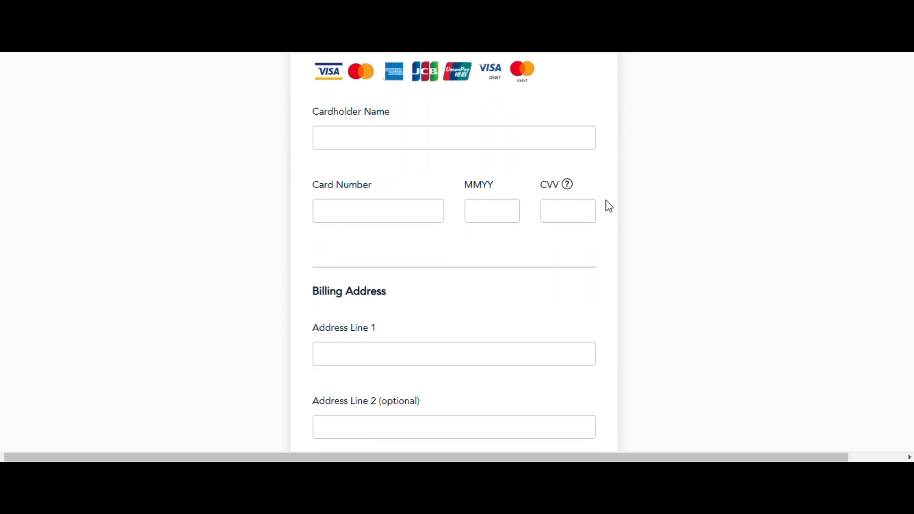
scroll(576, 324, down, 2)
scroll(435, 252, down, 4)
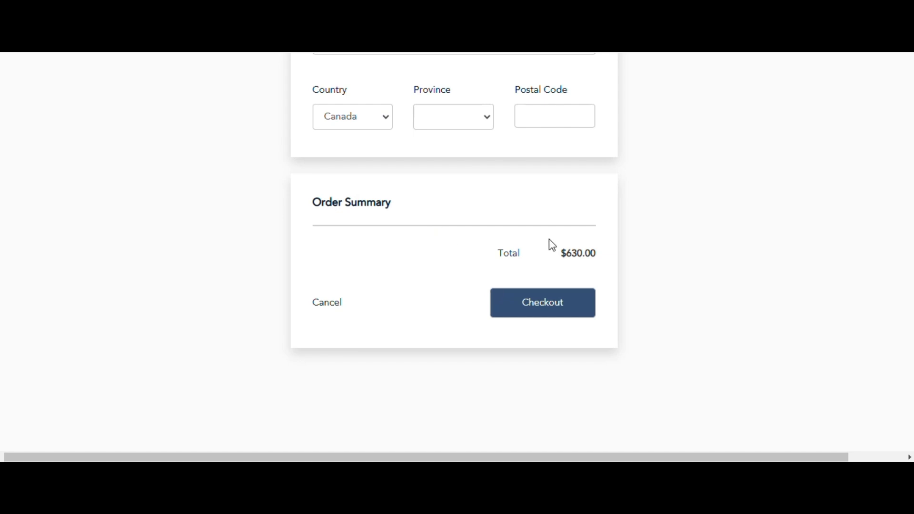
scroll(556, 247, up, 8)
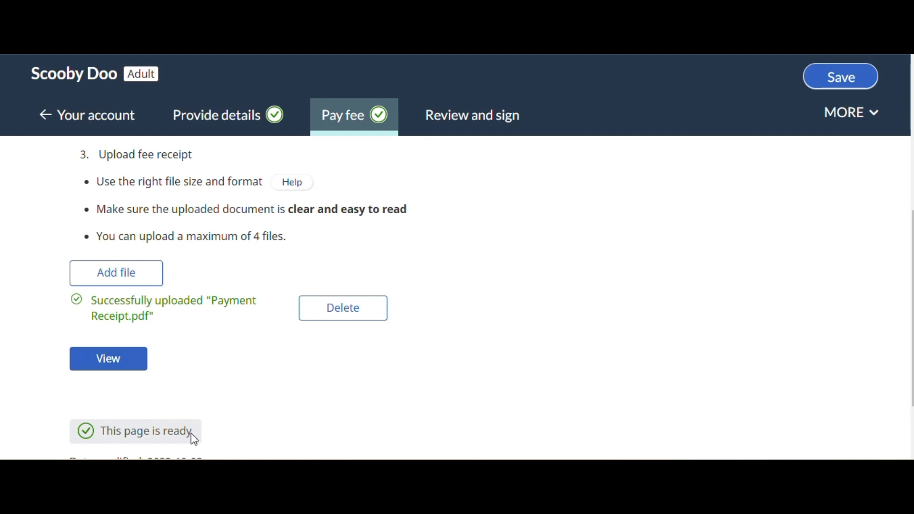
Open the Review and sign section, check the readiness of every application section, and continue to the signing page
click(457, 119)
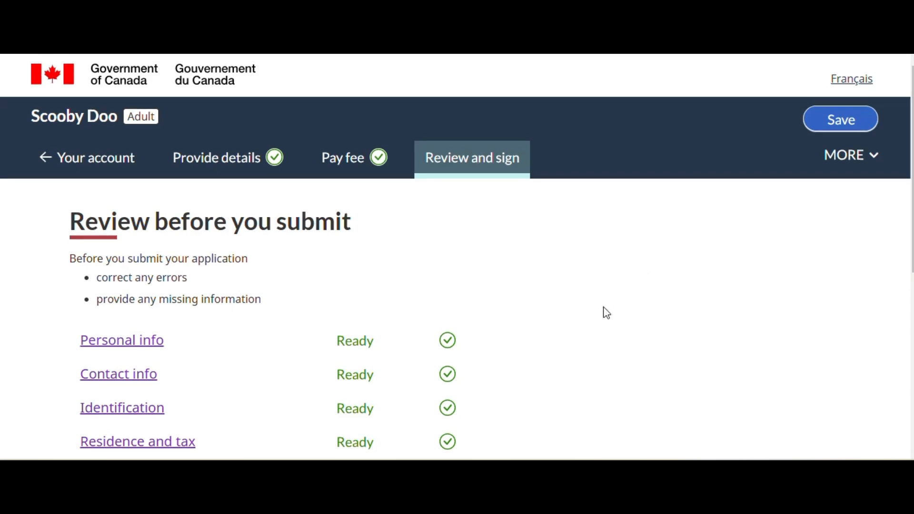
scroll(604, 310, down, 2)
scroll(499, 290, down, 5)
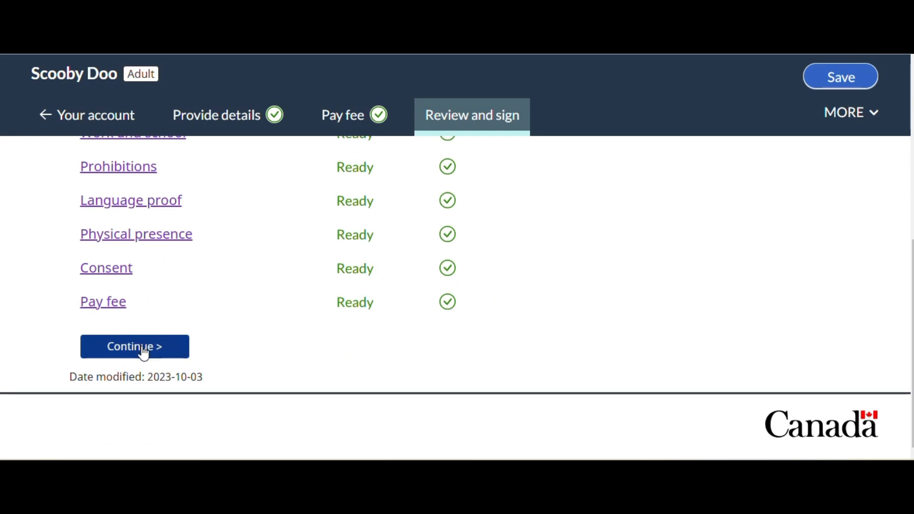
click(141, 347)
Read the declaration and fill in the signature with the applicant's family name, given name and Toronto as the signing city
scroll(536, 295, down, 2)
scroll(536, 296, down, 6)
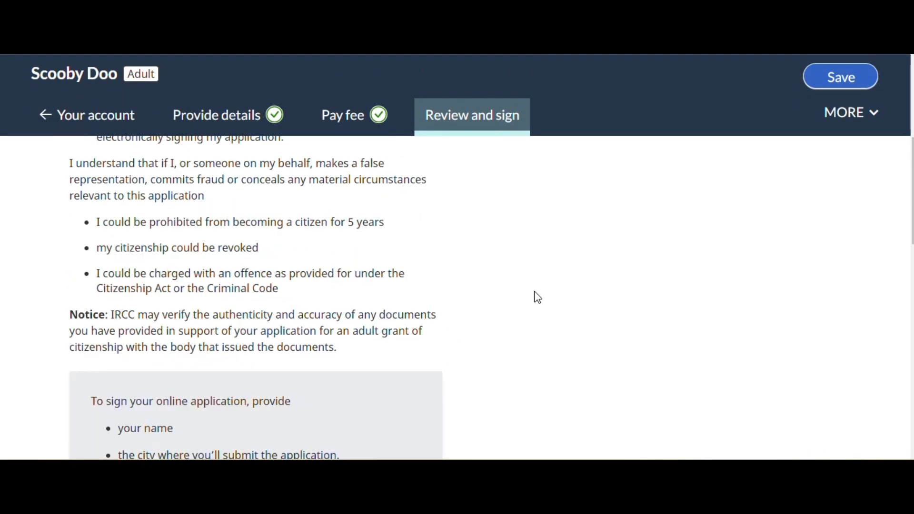
click(176, 314)
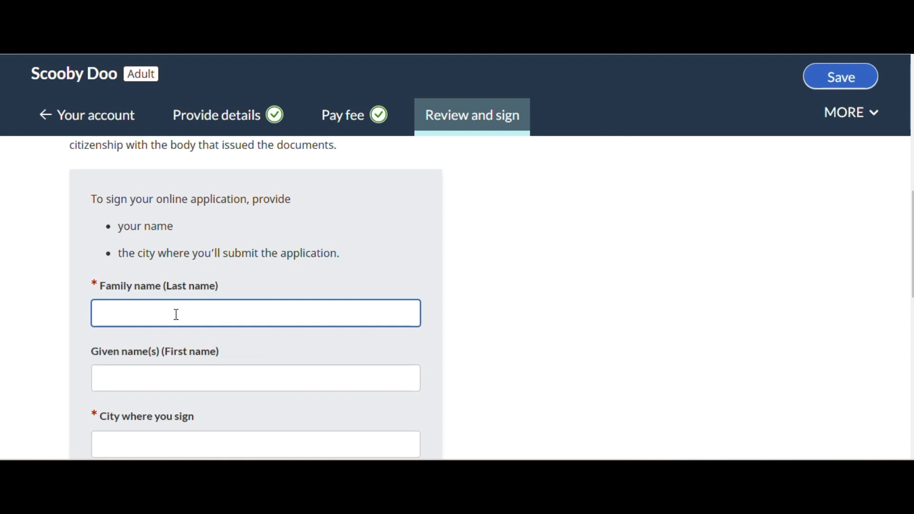
text(Doo)
key(Tab)
text(Scooby)
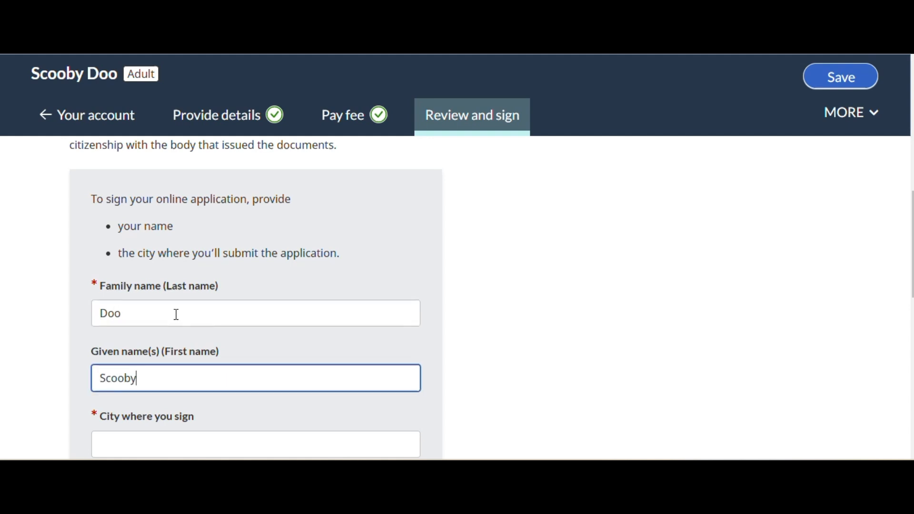
scroll(176, 314, down, 2)
click(172, 388)
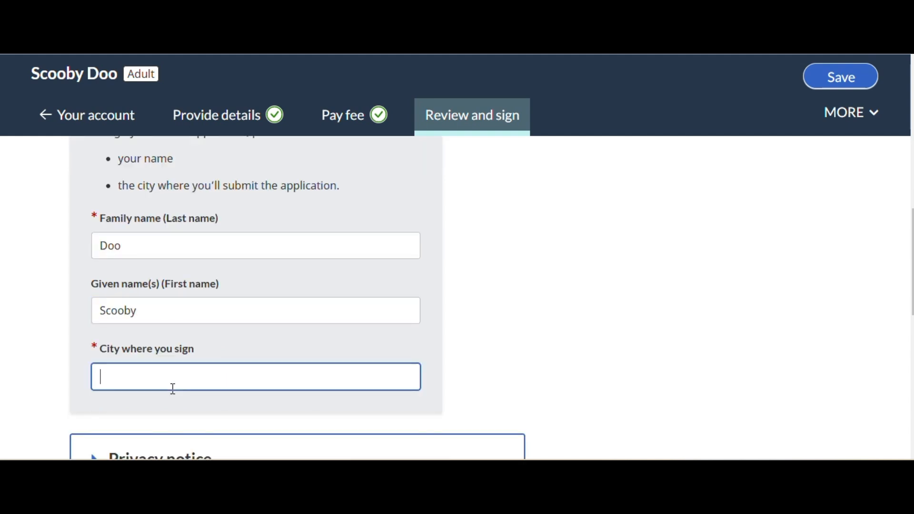
text(Toronto)
Review the submission conditions, then expand the Privacy notice and read through it
scroll(173, 388, down, 5)
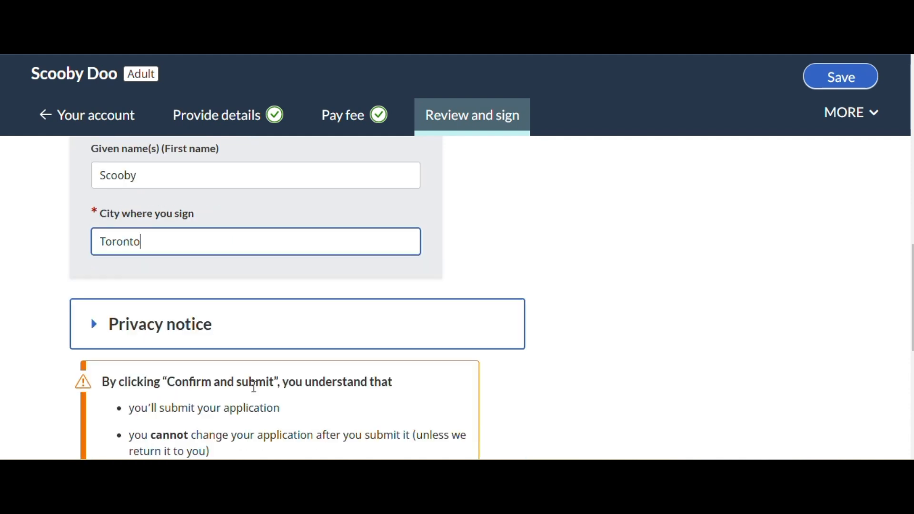
scroll(326, 367, down, 2)
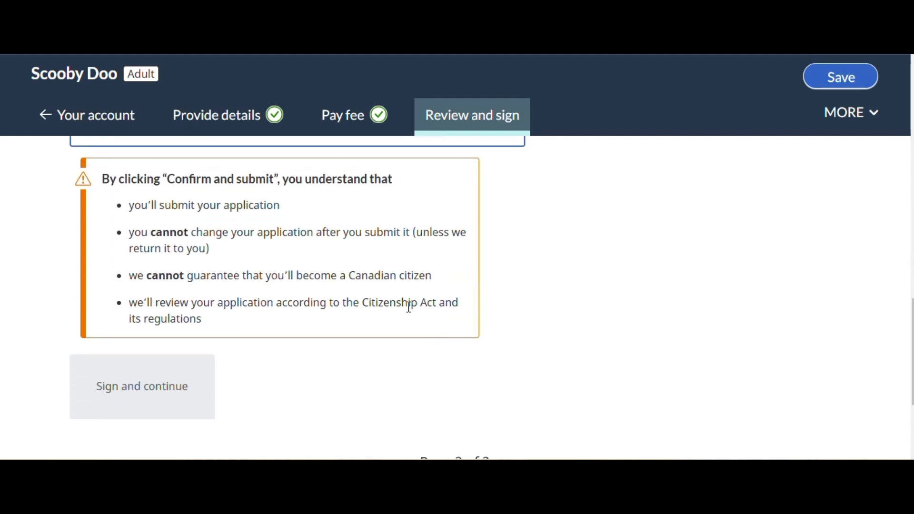
scroll(381, 296, down, 2)
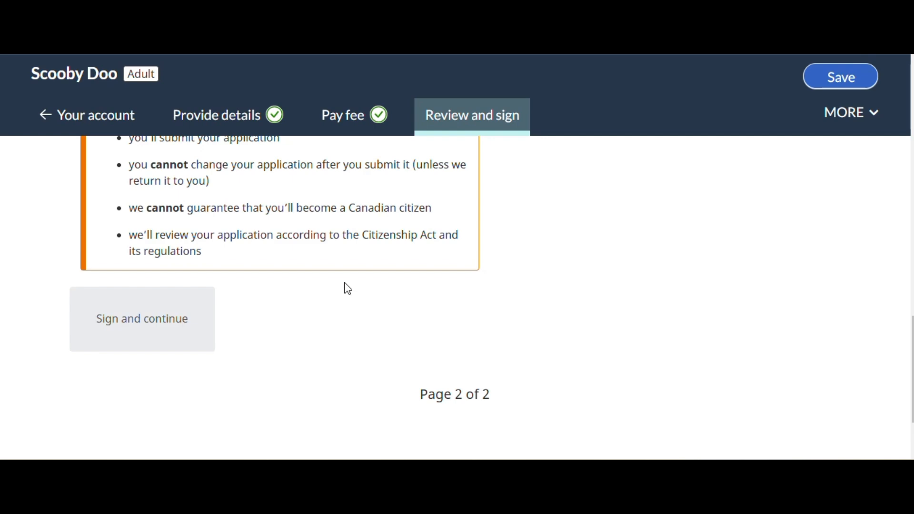
scroll(247, 346, up, 3)
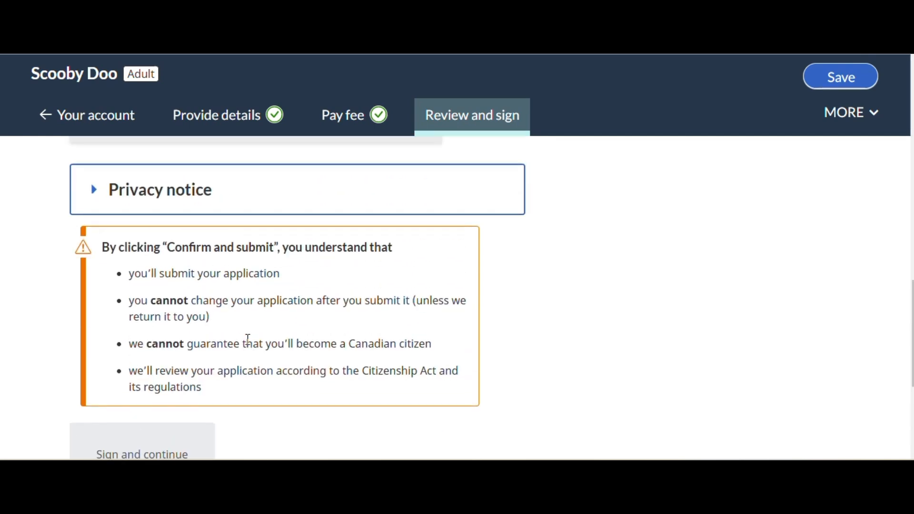
scroll(247, 338, up, 4)
click(90, 404)
scroll(430, 339, down, 10)
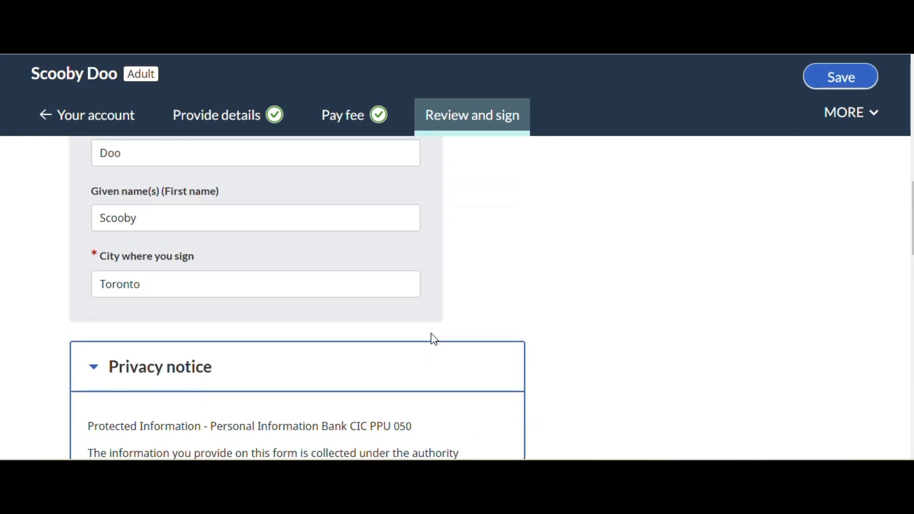
scroll(444, 339, down, 5)
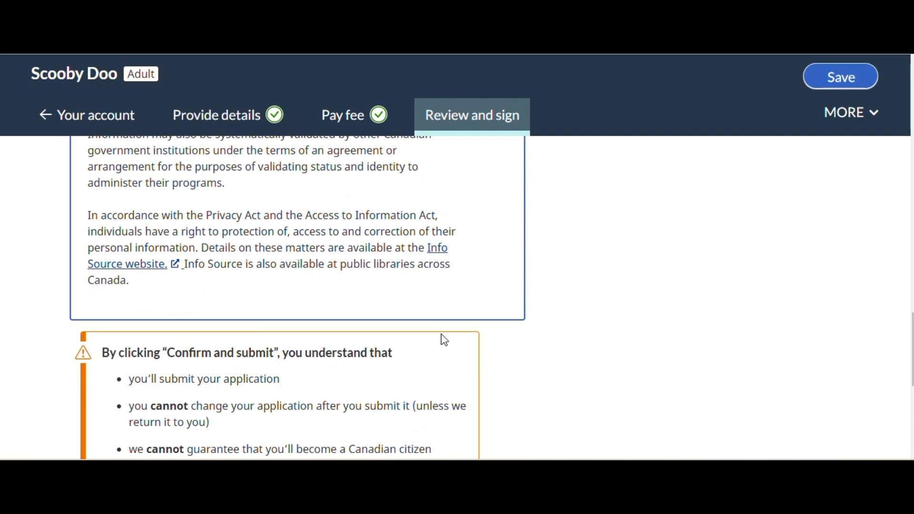
scroll(444, 340, down, 3)
scroll(157, 421, up, 5)
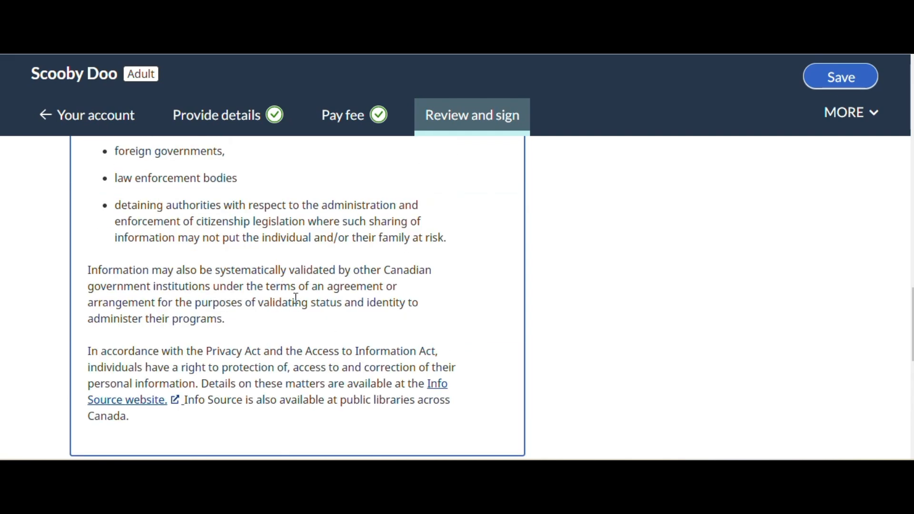
scroll(330, 312, up, 3)
Sign the application electronically and review the signature confirmation and submission status
scroll(330, 313, down, 10)
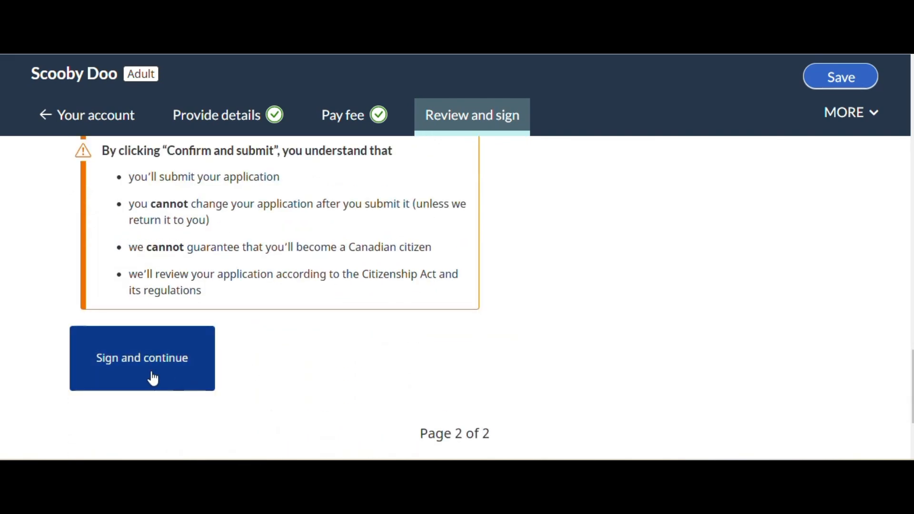
click(147, 376)
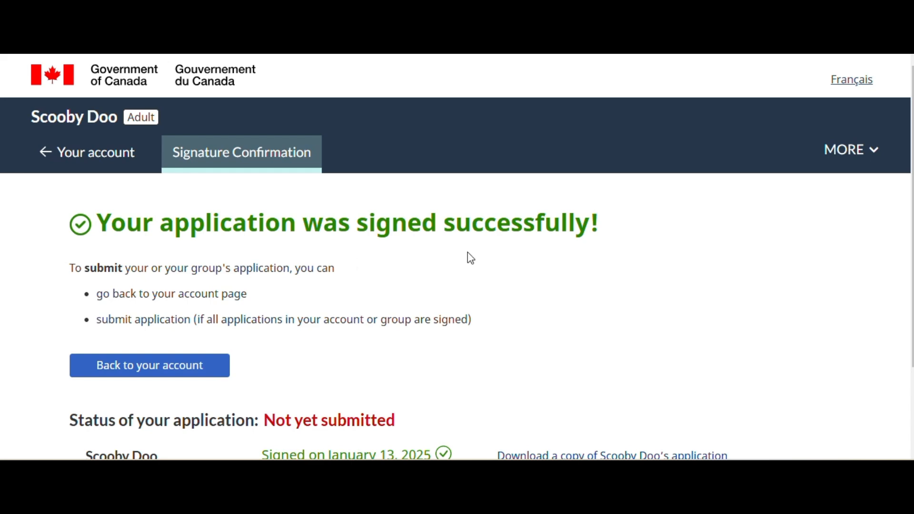
scroll(696, 266, down, 2)
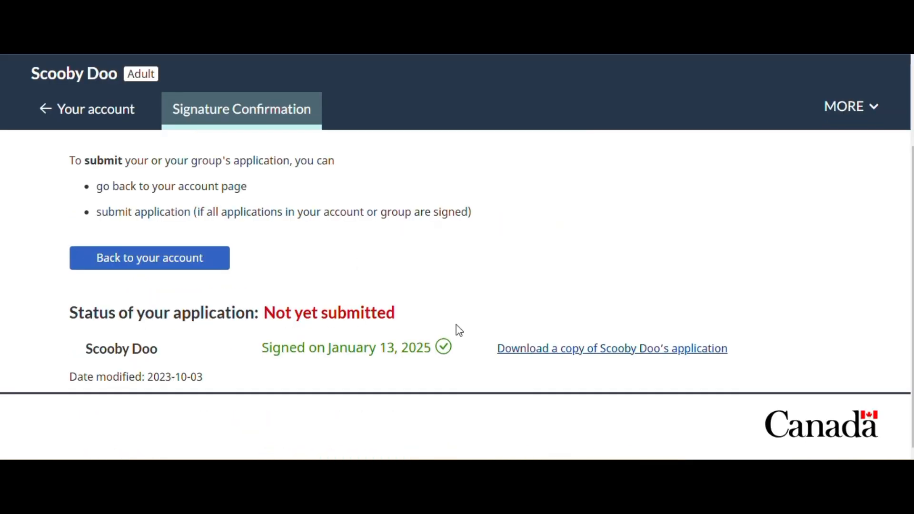
scroll(523, 309, up, 2)
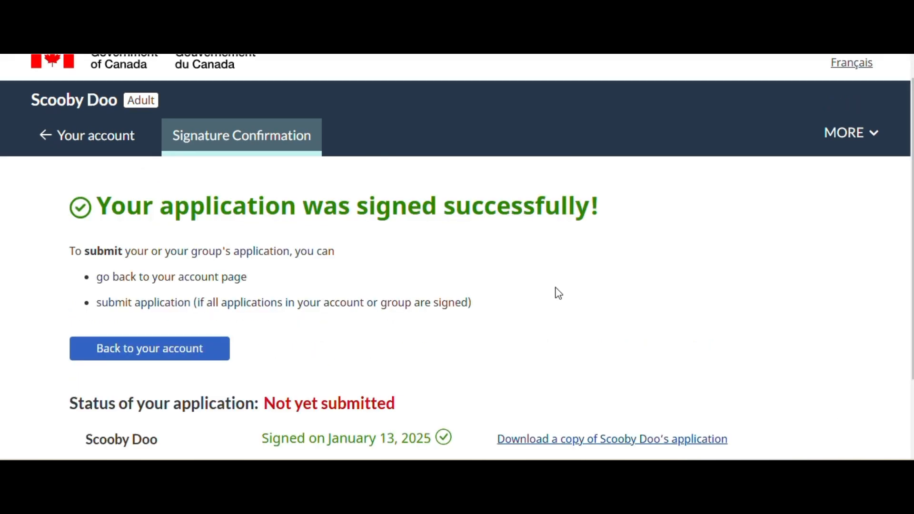